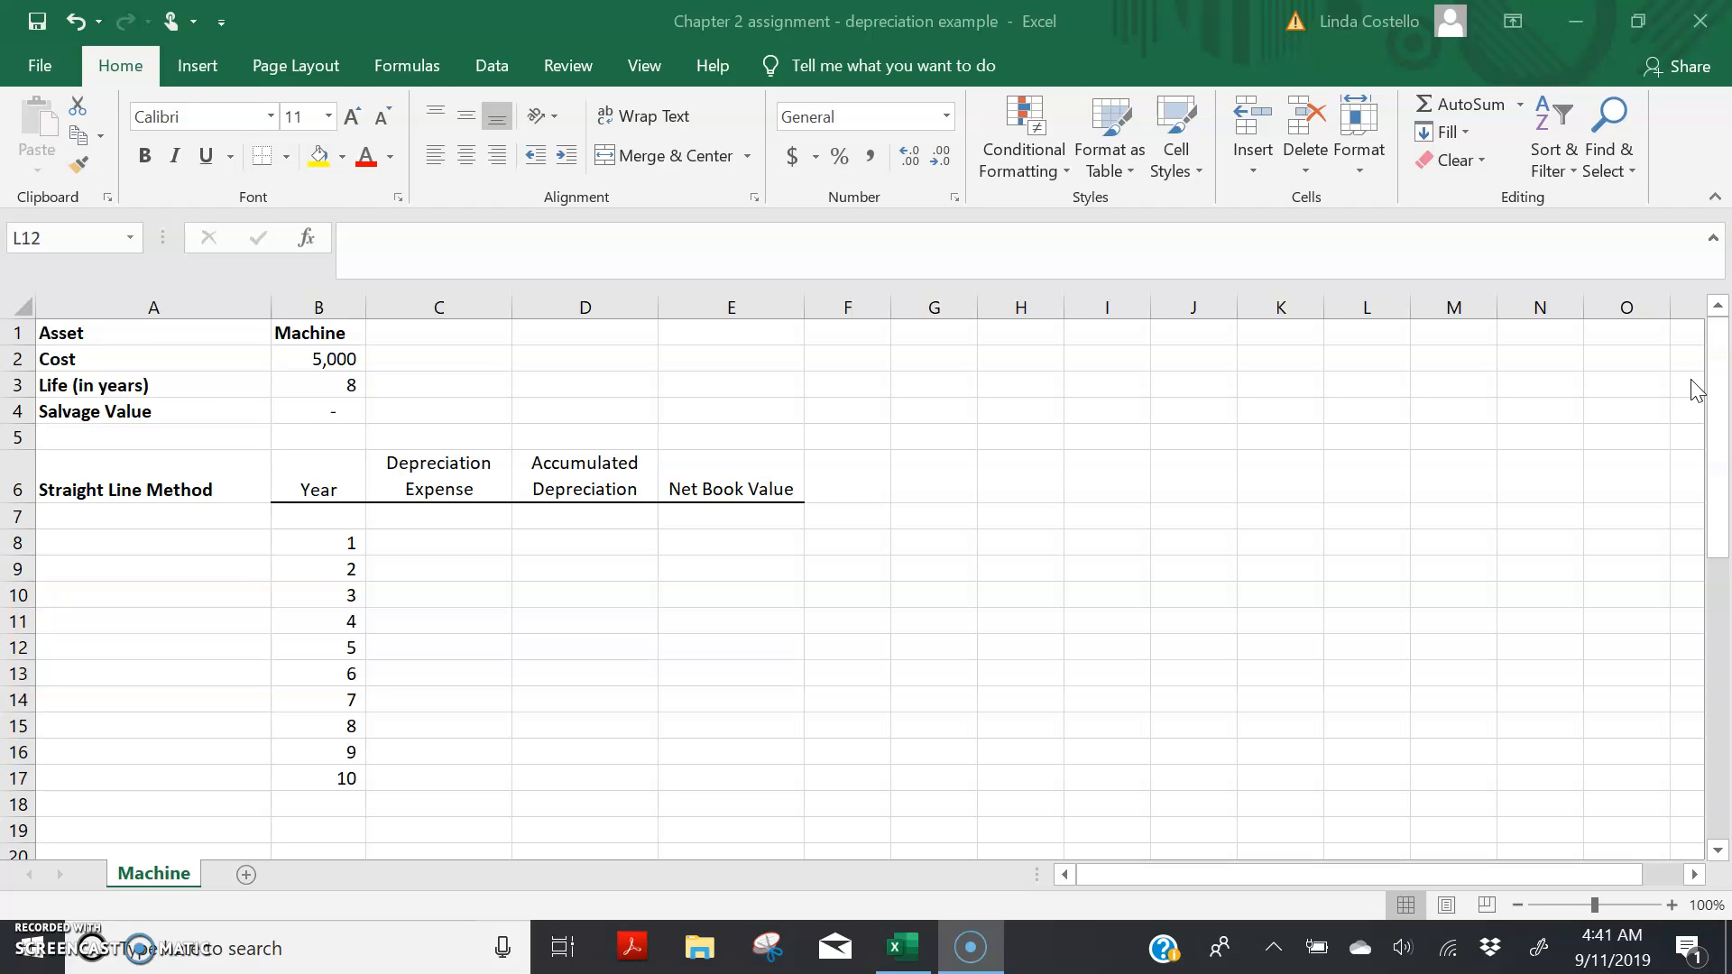
Step: Read the assignment instructions below the depreciation schedule, and return to the asset data at the start of the sheet
left_click(1701, 466)
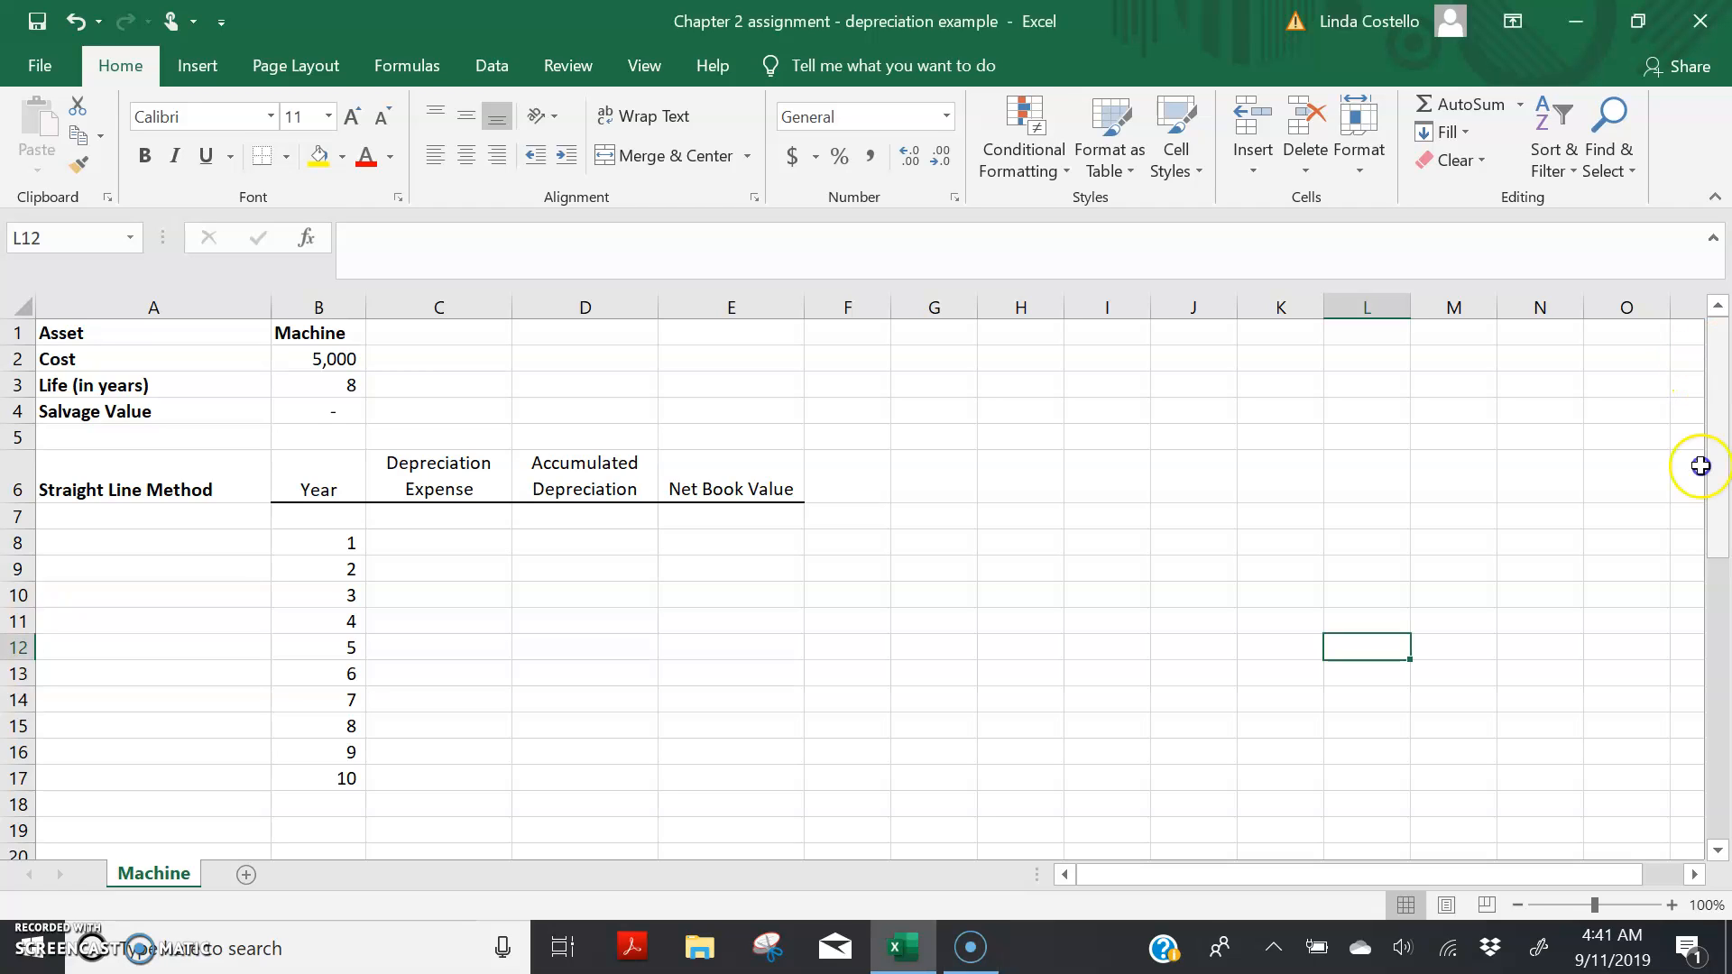
left_click_drag(1722, 534, 1706, 828)
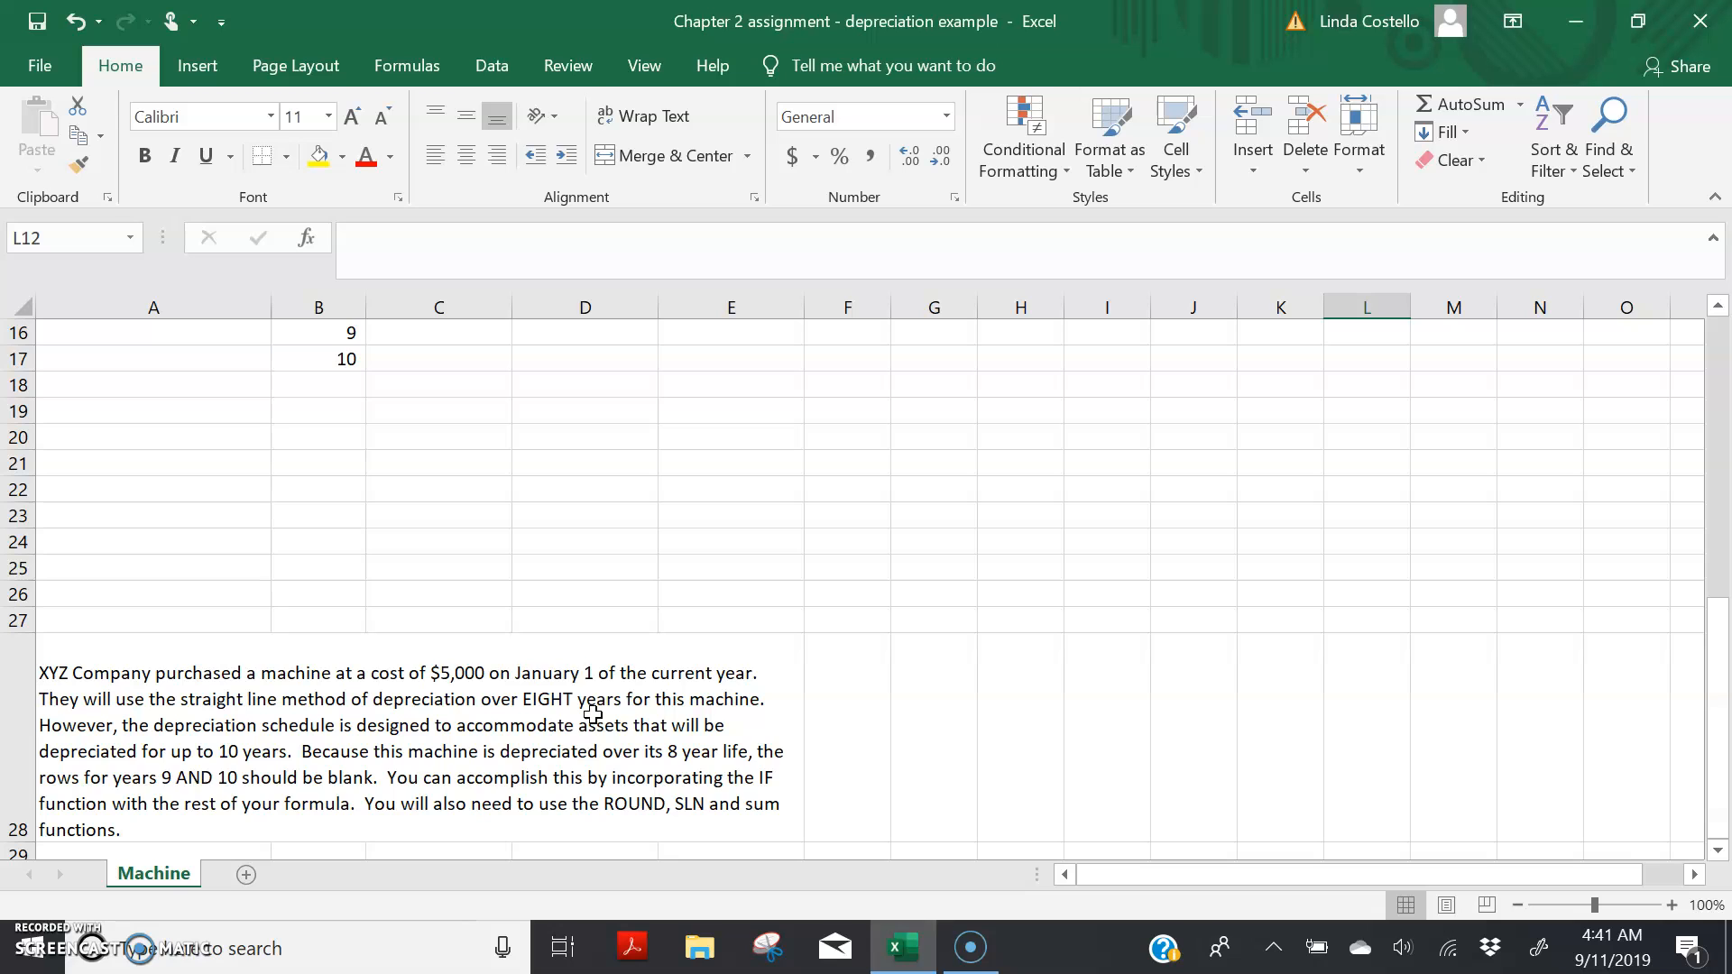
left_click_drag(1714, 727, 1713, 502)
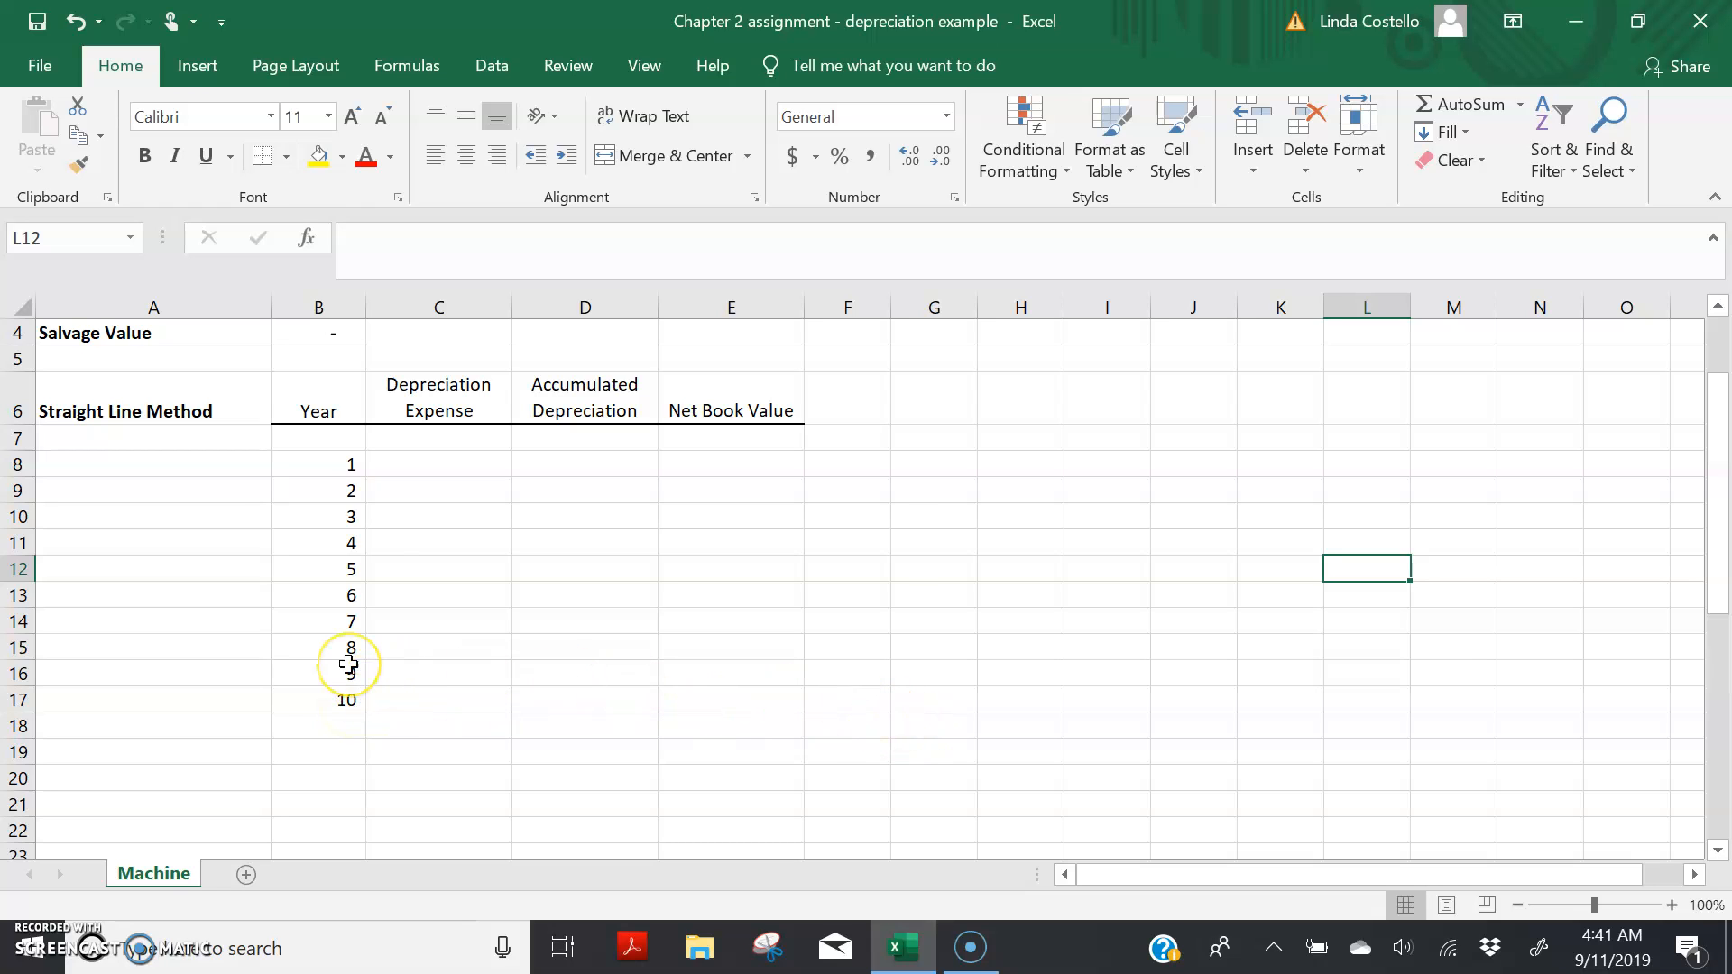
left_click_drag(1717, 537, 1721, 431)
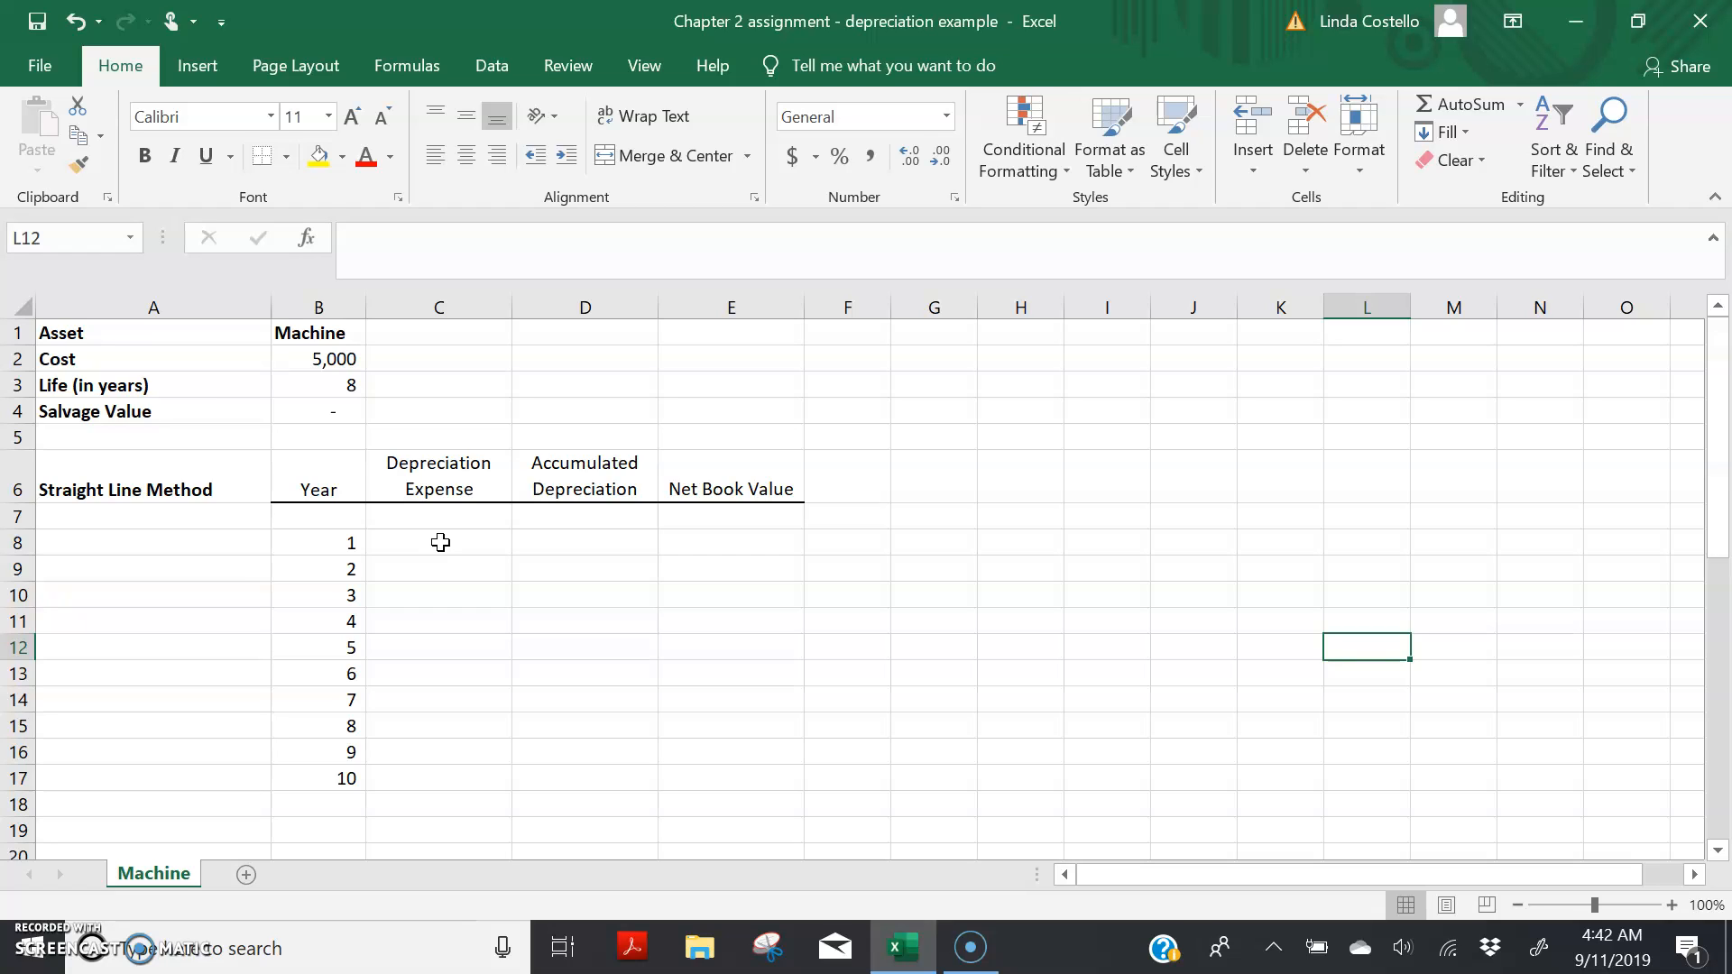
Step: Insert an IF function in cell C8 for year 1 depreciation expense, keeping the asset data and schedule uncovered by the arguments dialog
left_click(441, 542)
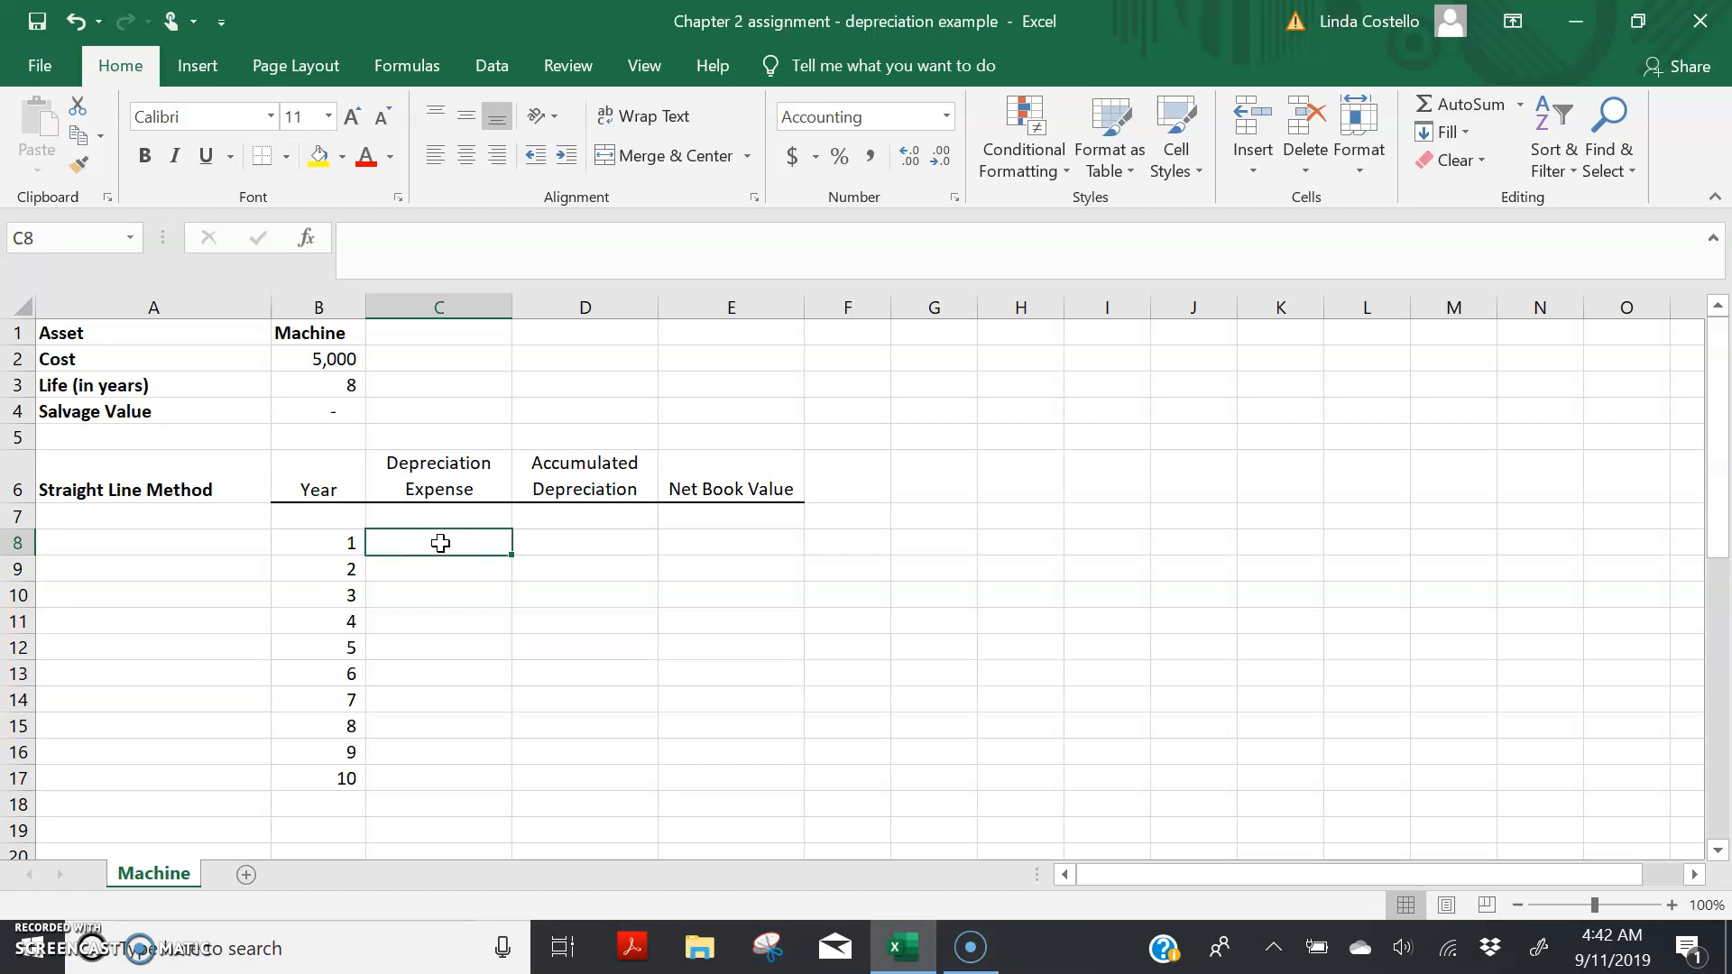
left_click(413, 542)
left_click(406, 63)
left_click(43, 136)
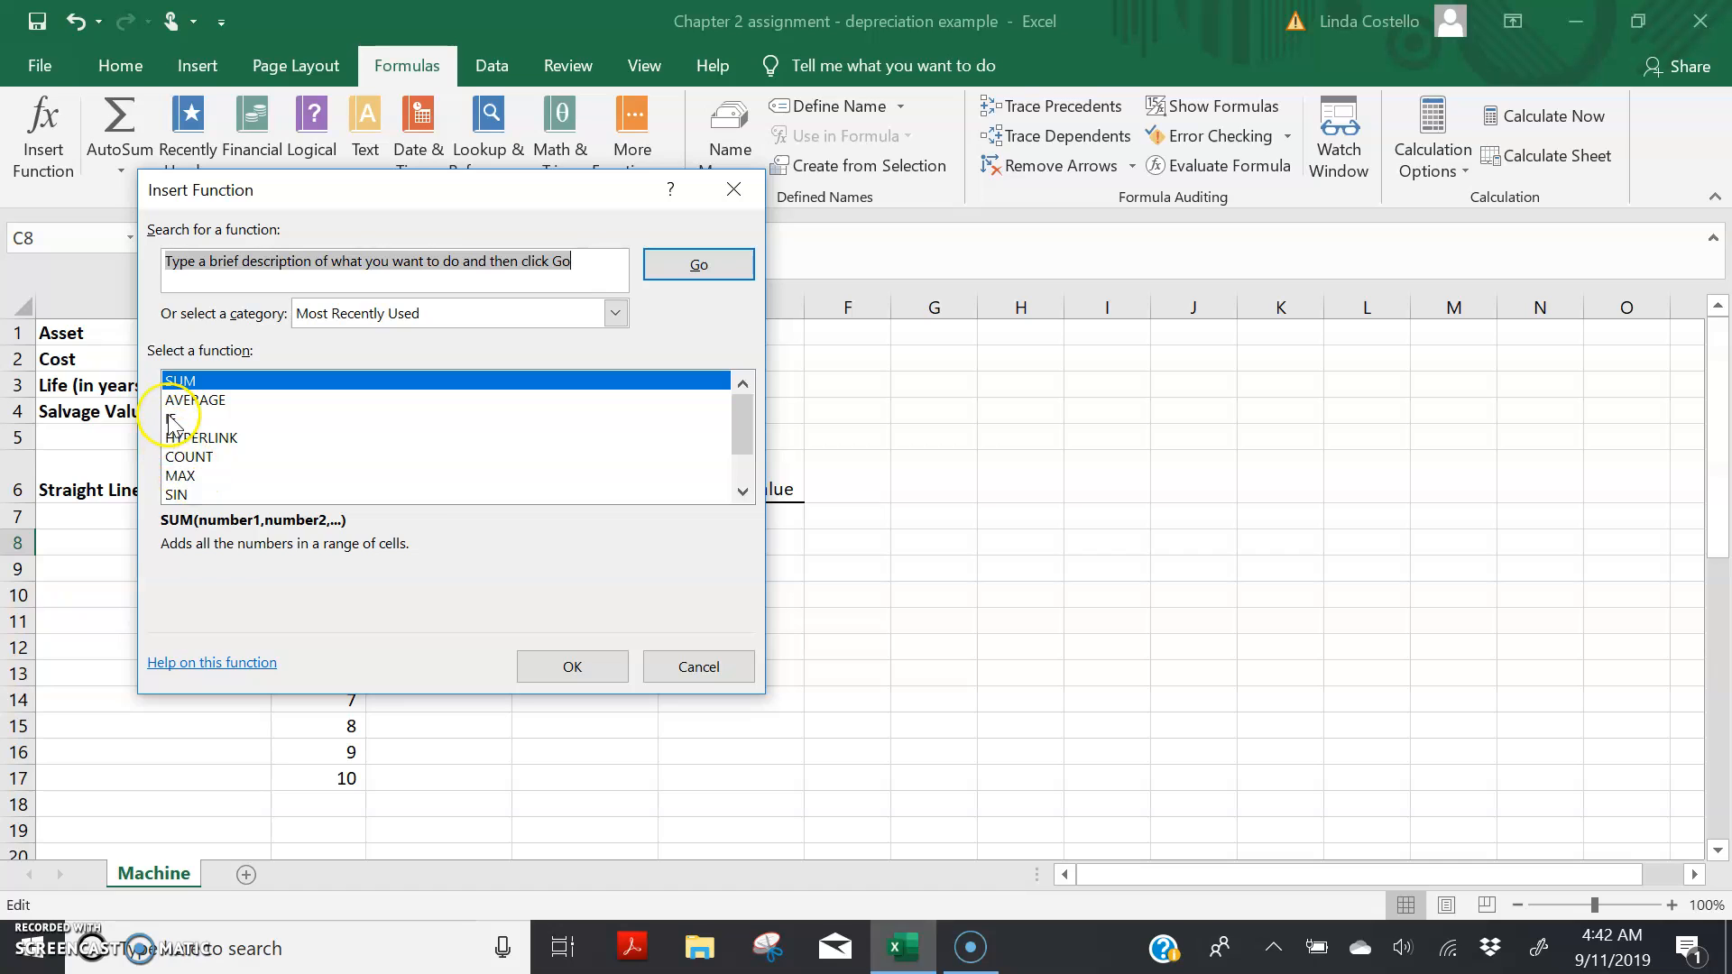
double_click(170, 418)
left_click(318, 317)
left_click_drag(564, 252, 1206, 557)
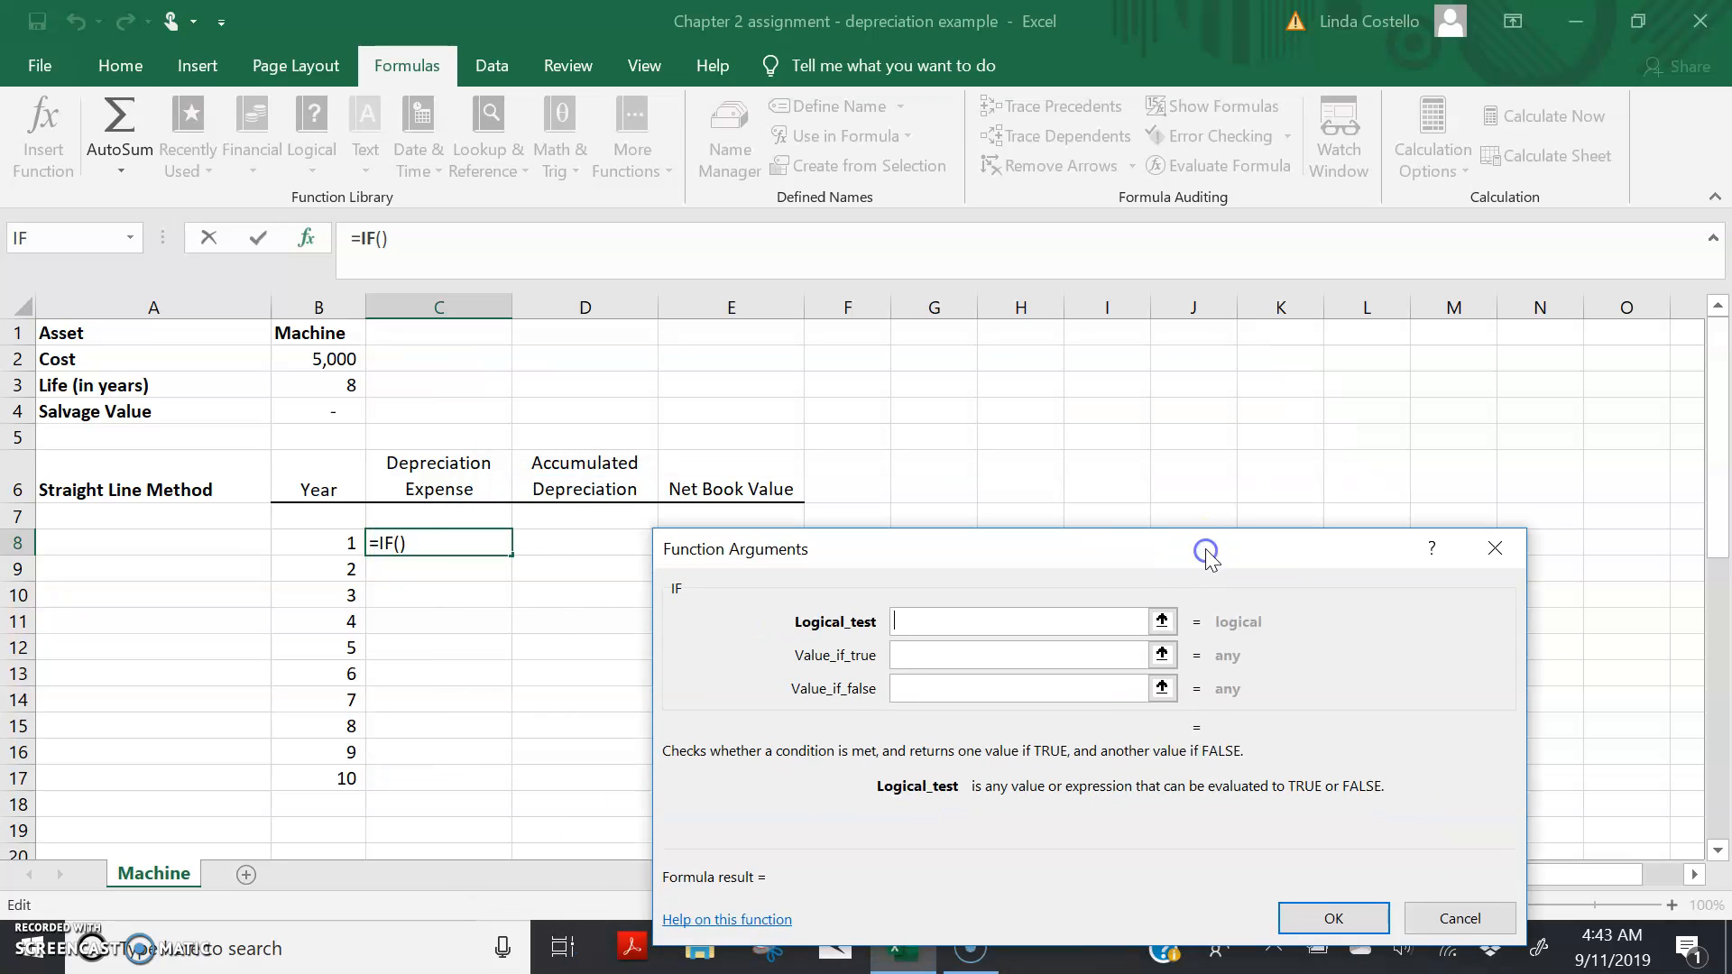
Step: Set the IF function's logical test to B8<=B$3, comparing the year with the asset's life
left_click(333, 543)
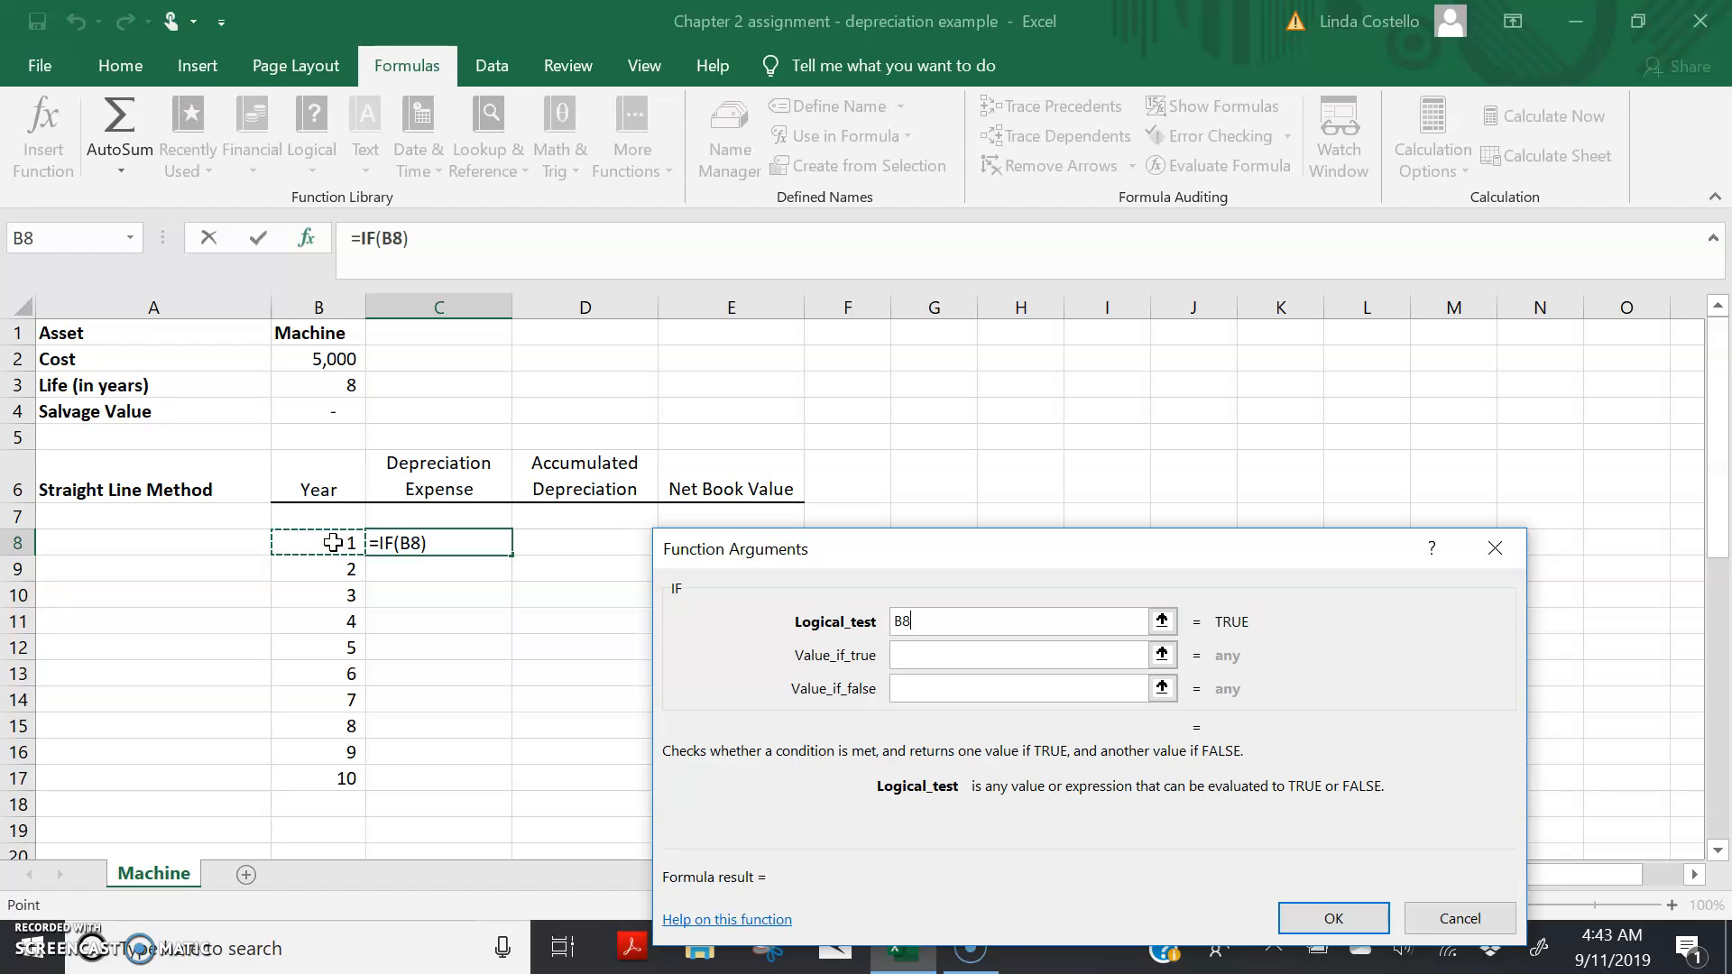
type("<=")
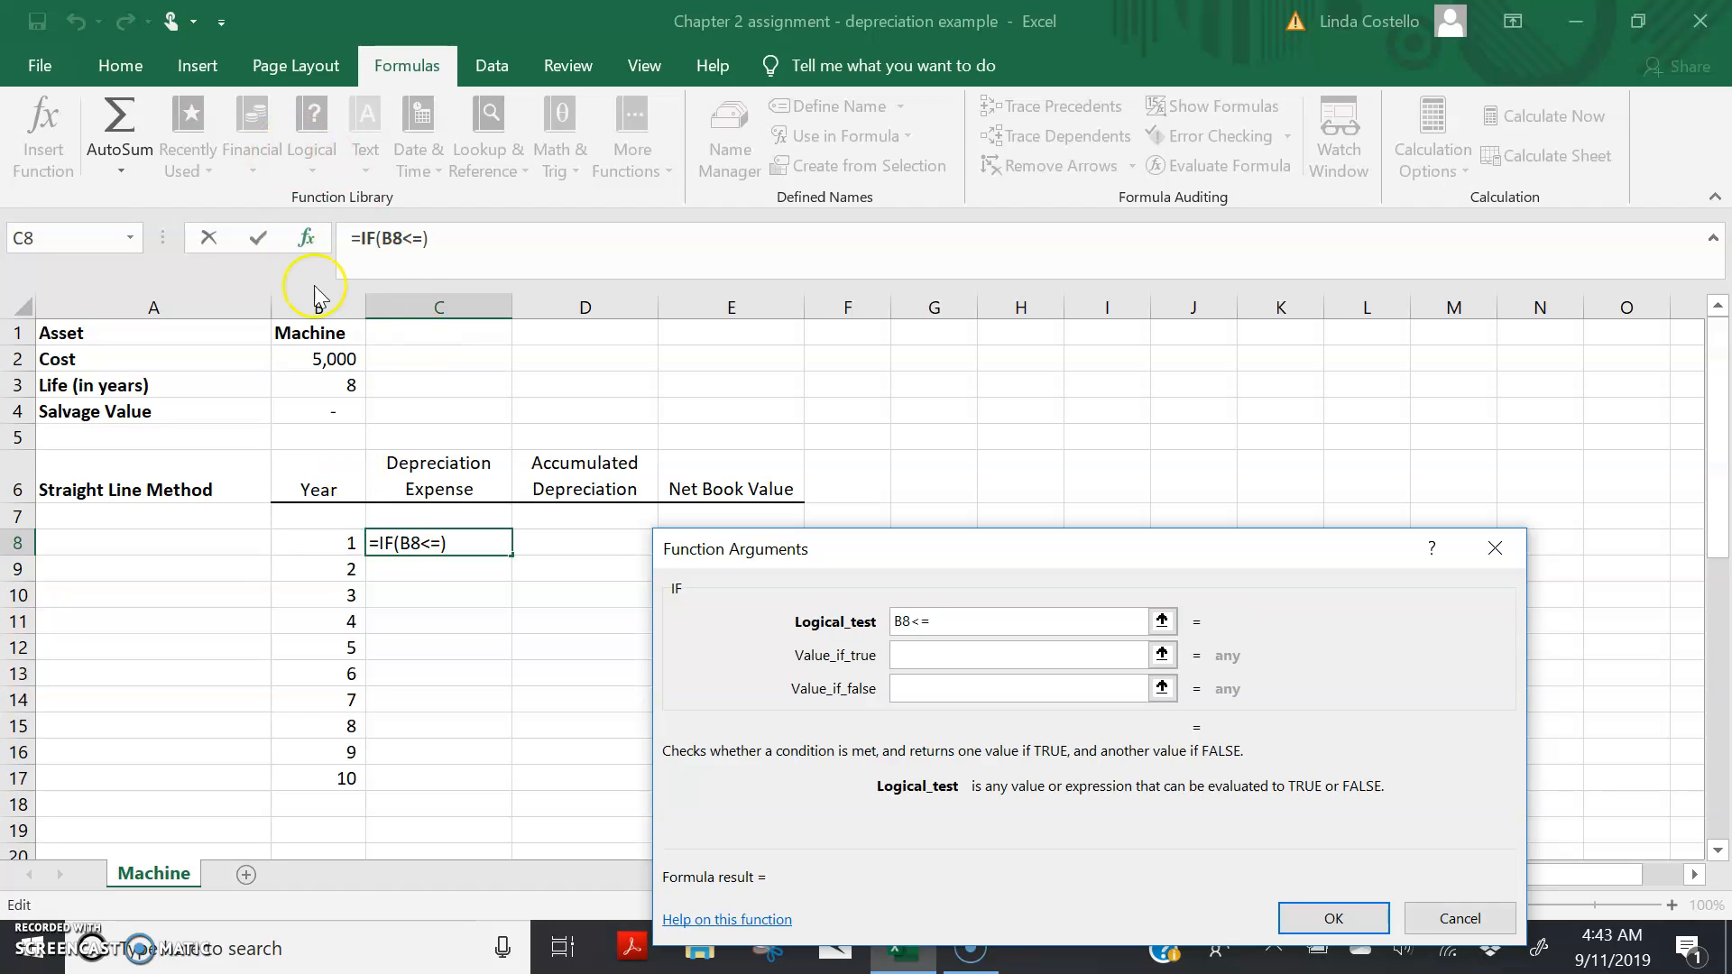
left_click(349, 391)
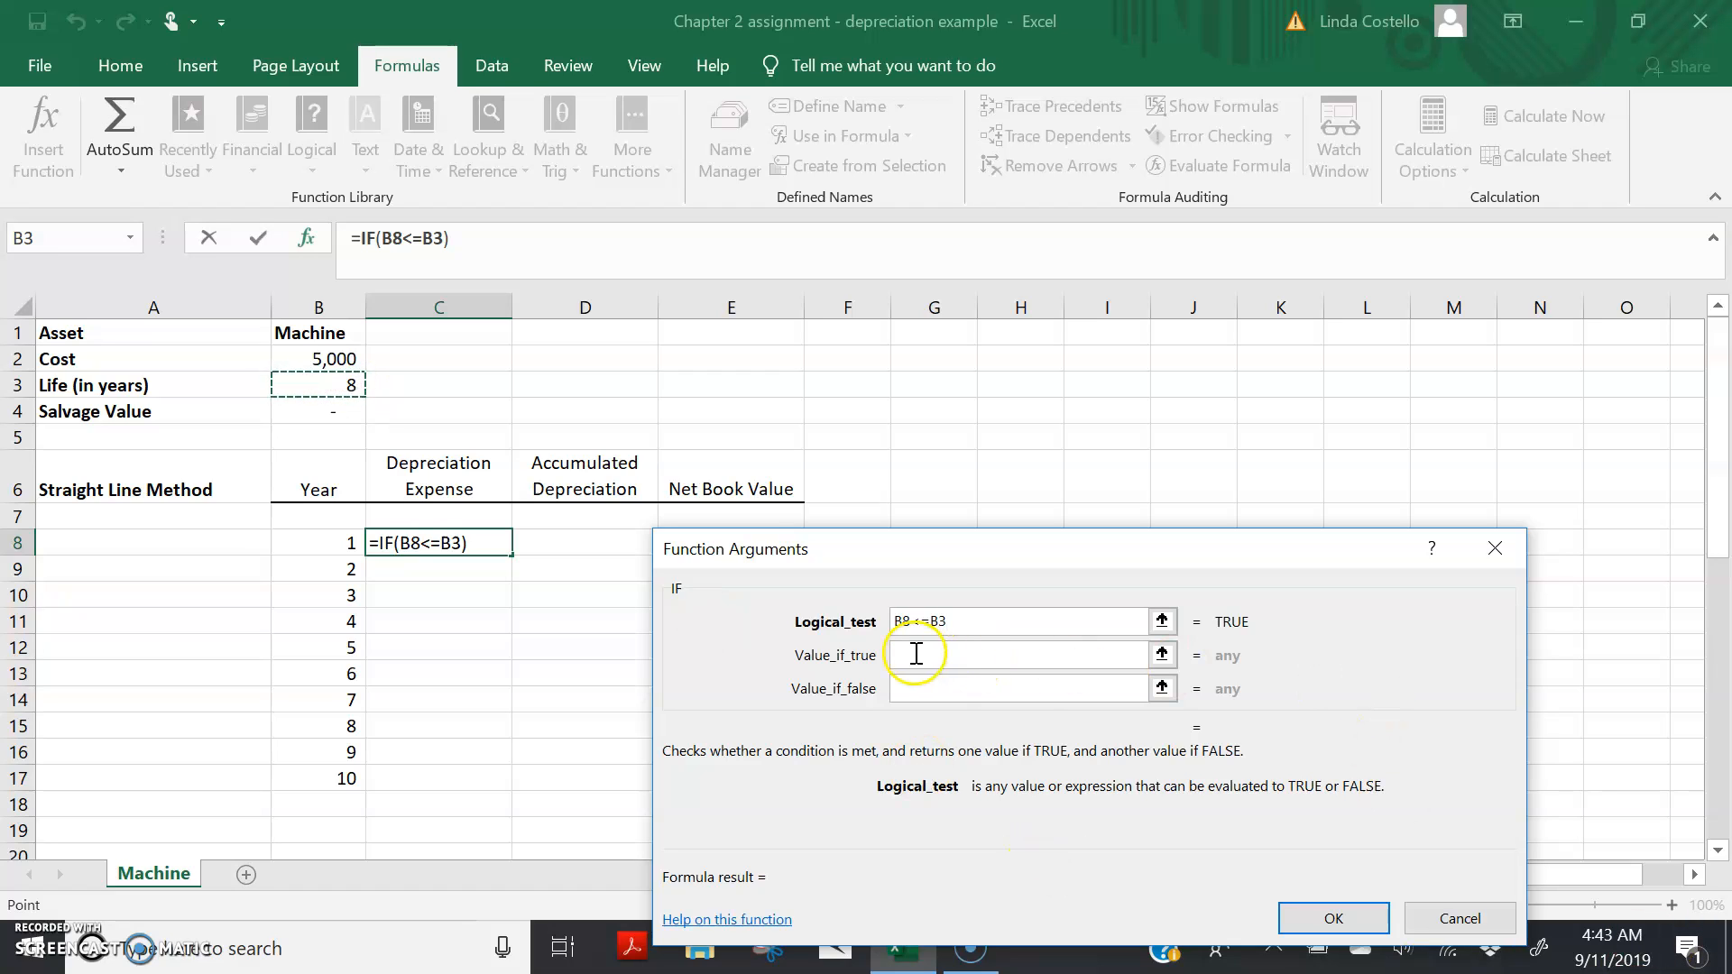
left_click(939, 621)
type("$")
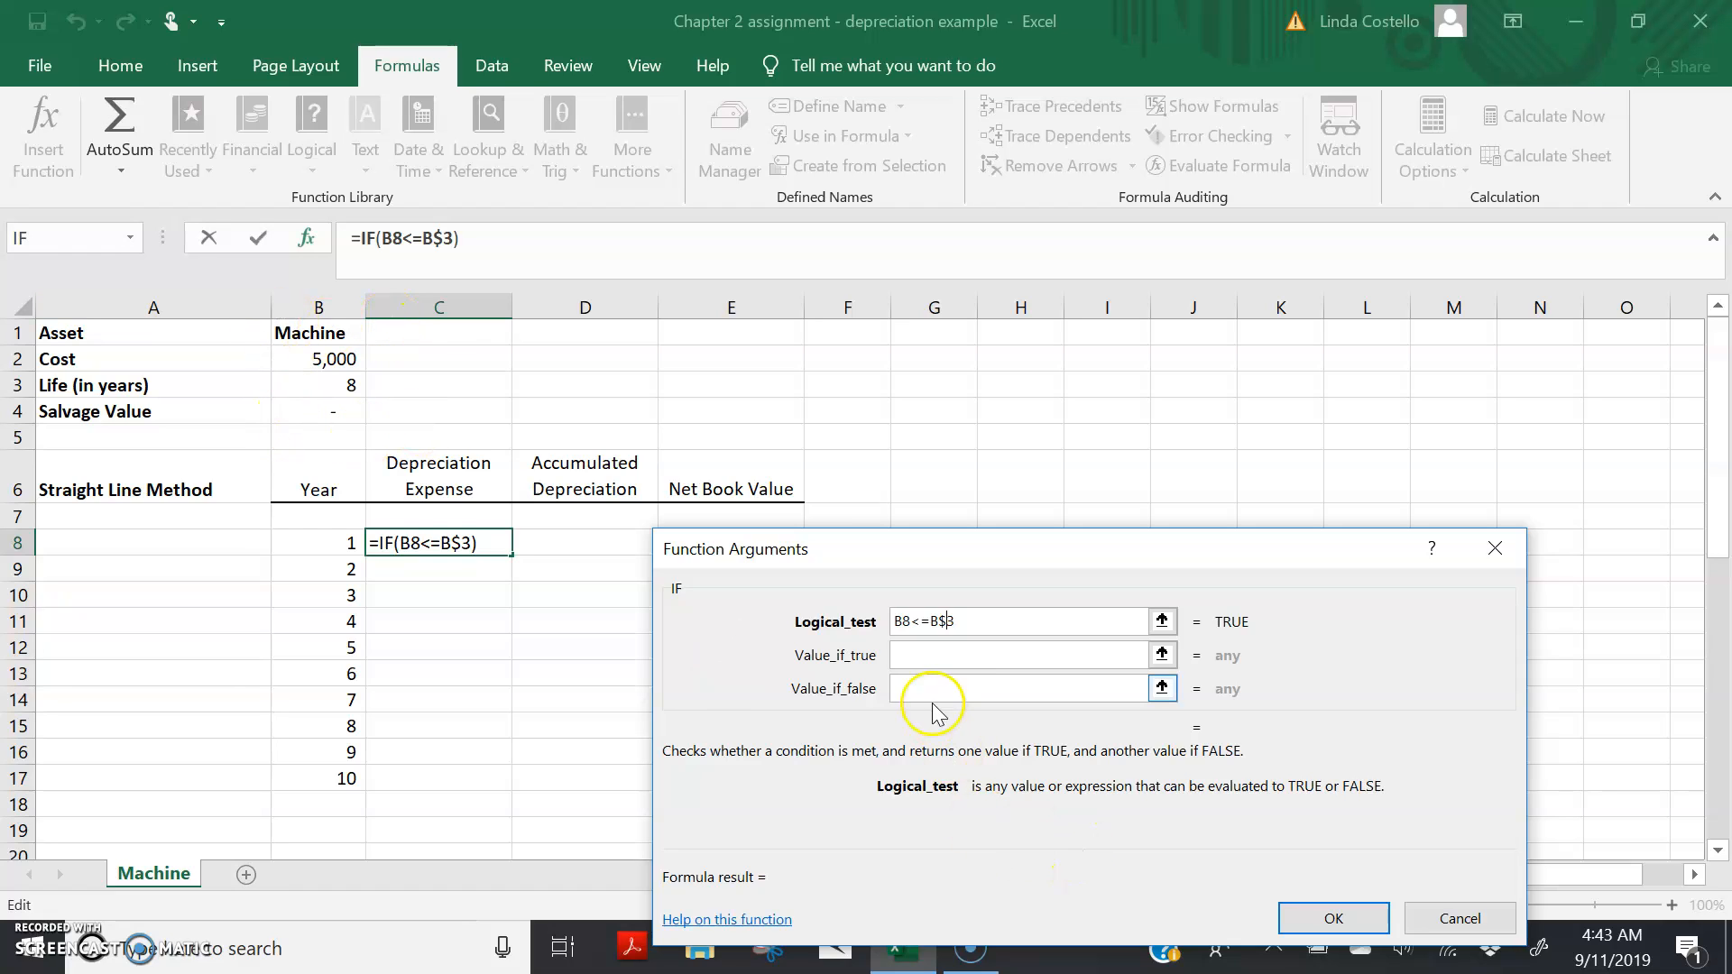
Step: Set the IF function's true value to ROUND(SLN(B2,B4,B3),0) for straight-line depreciation rounded to whole numbers
left_click(903, 647)
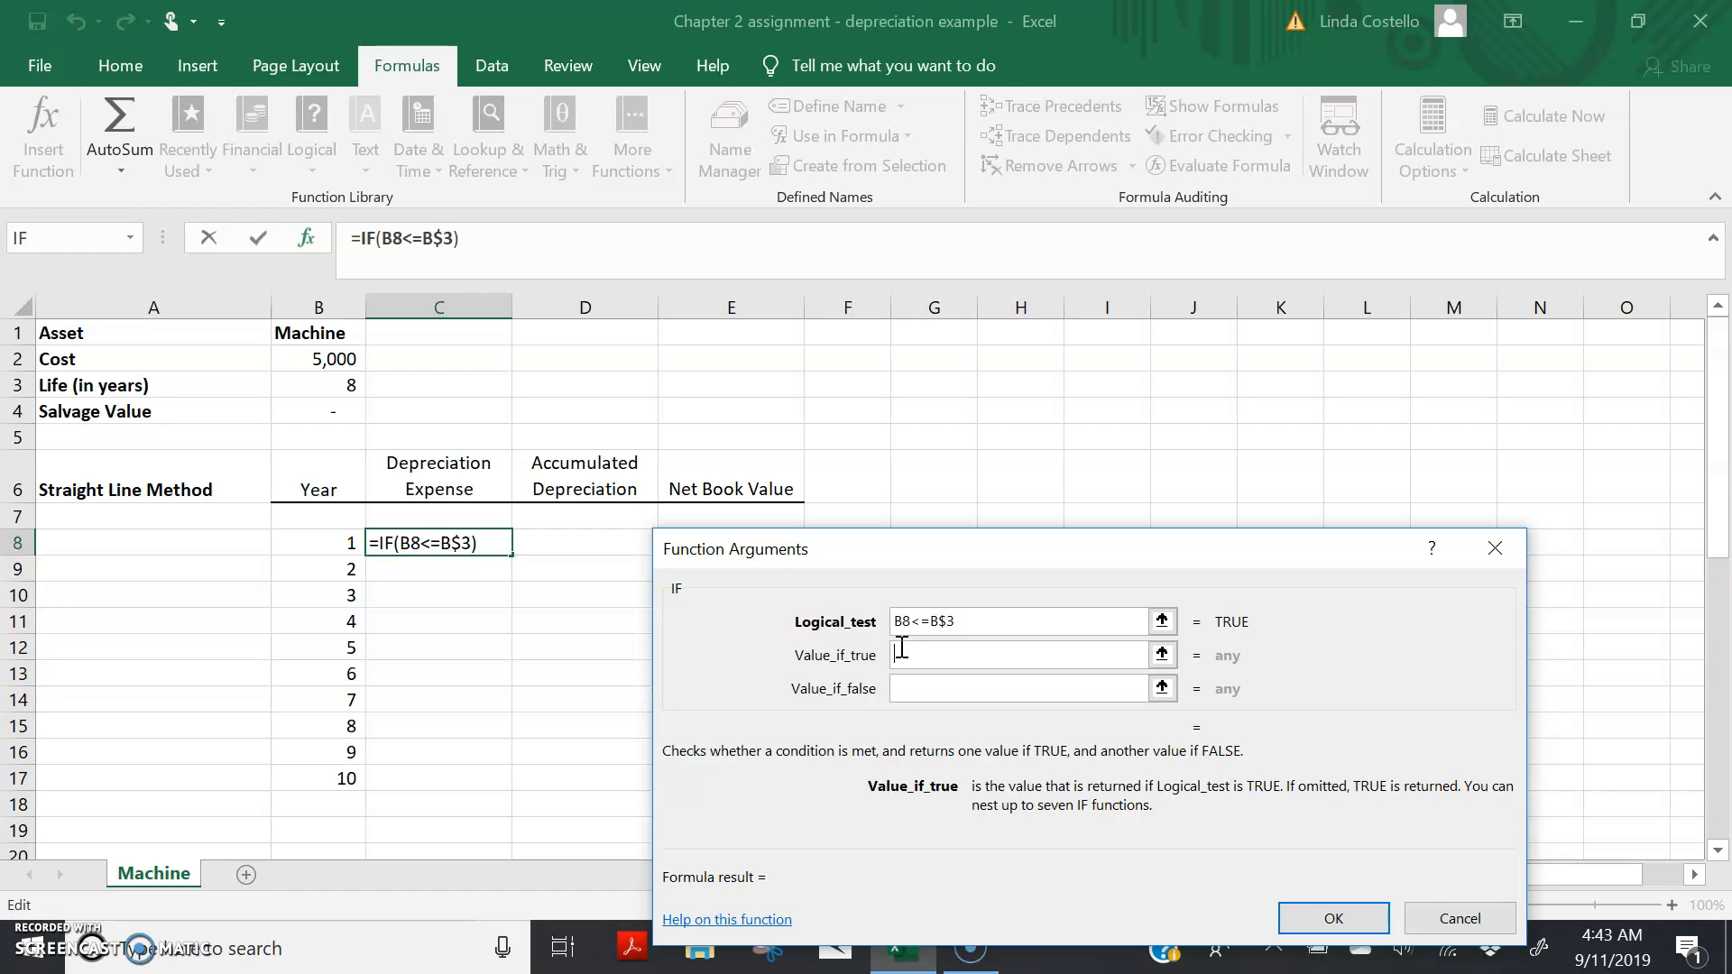
type("ROUND")
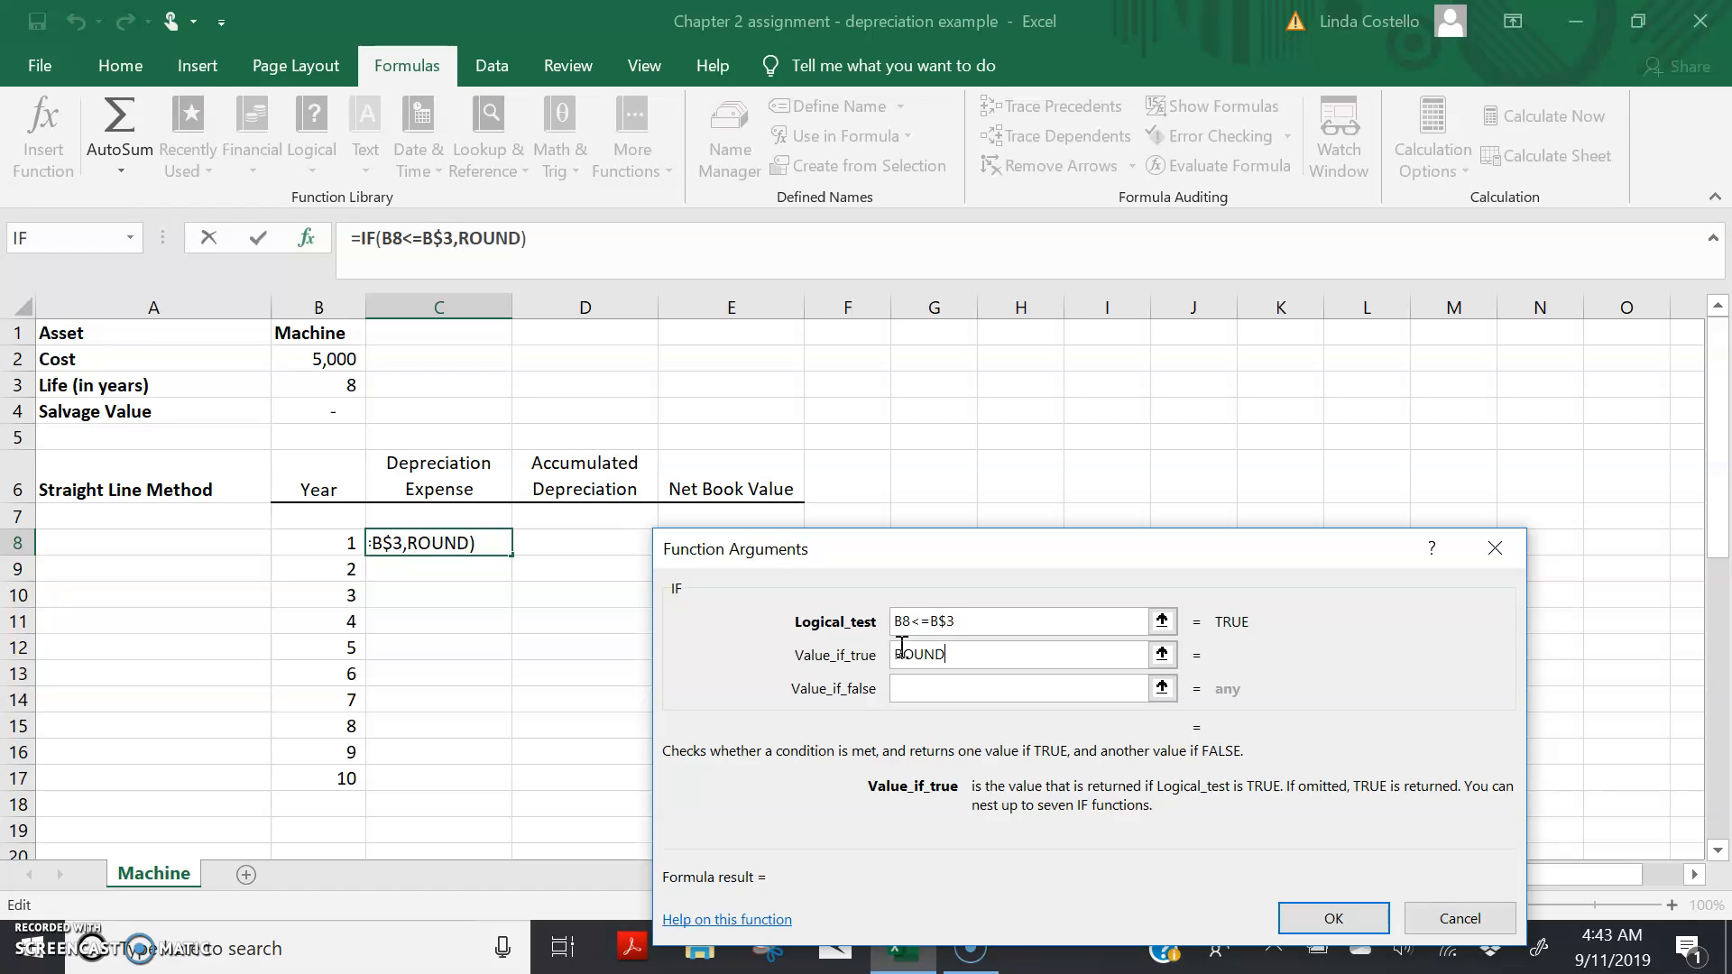
type("(SLN")
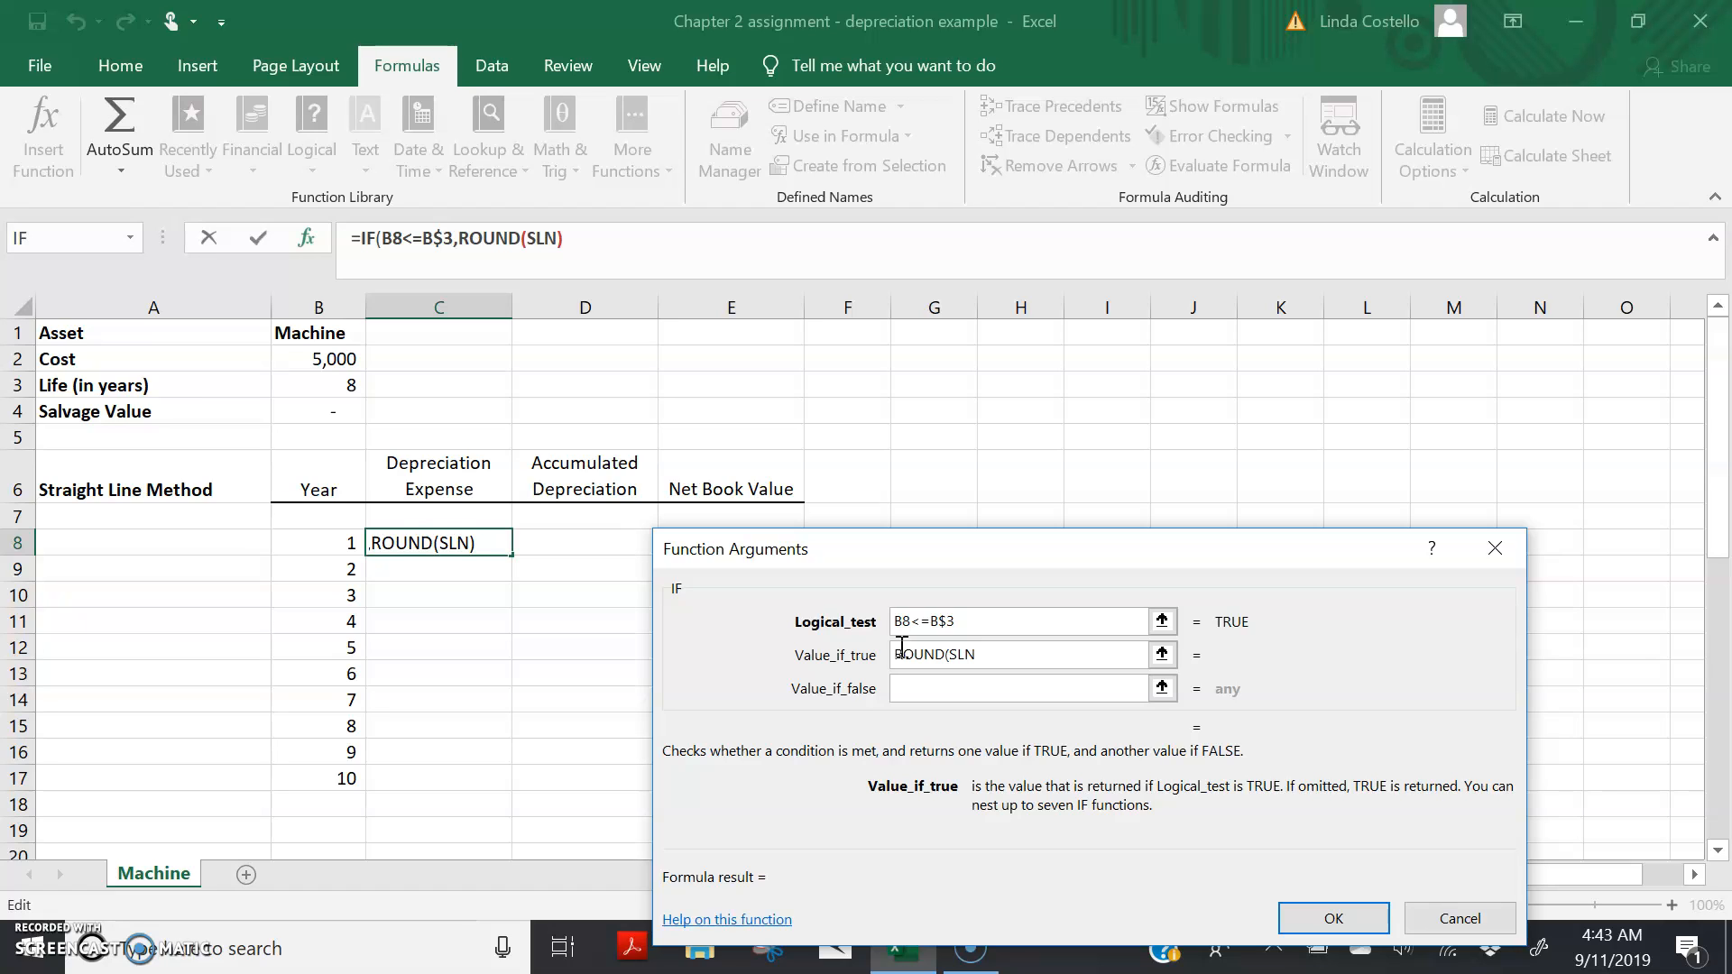
type("(")
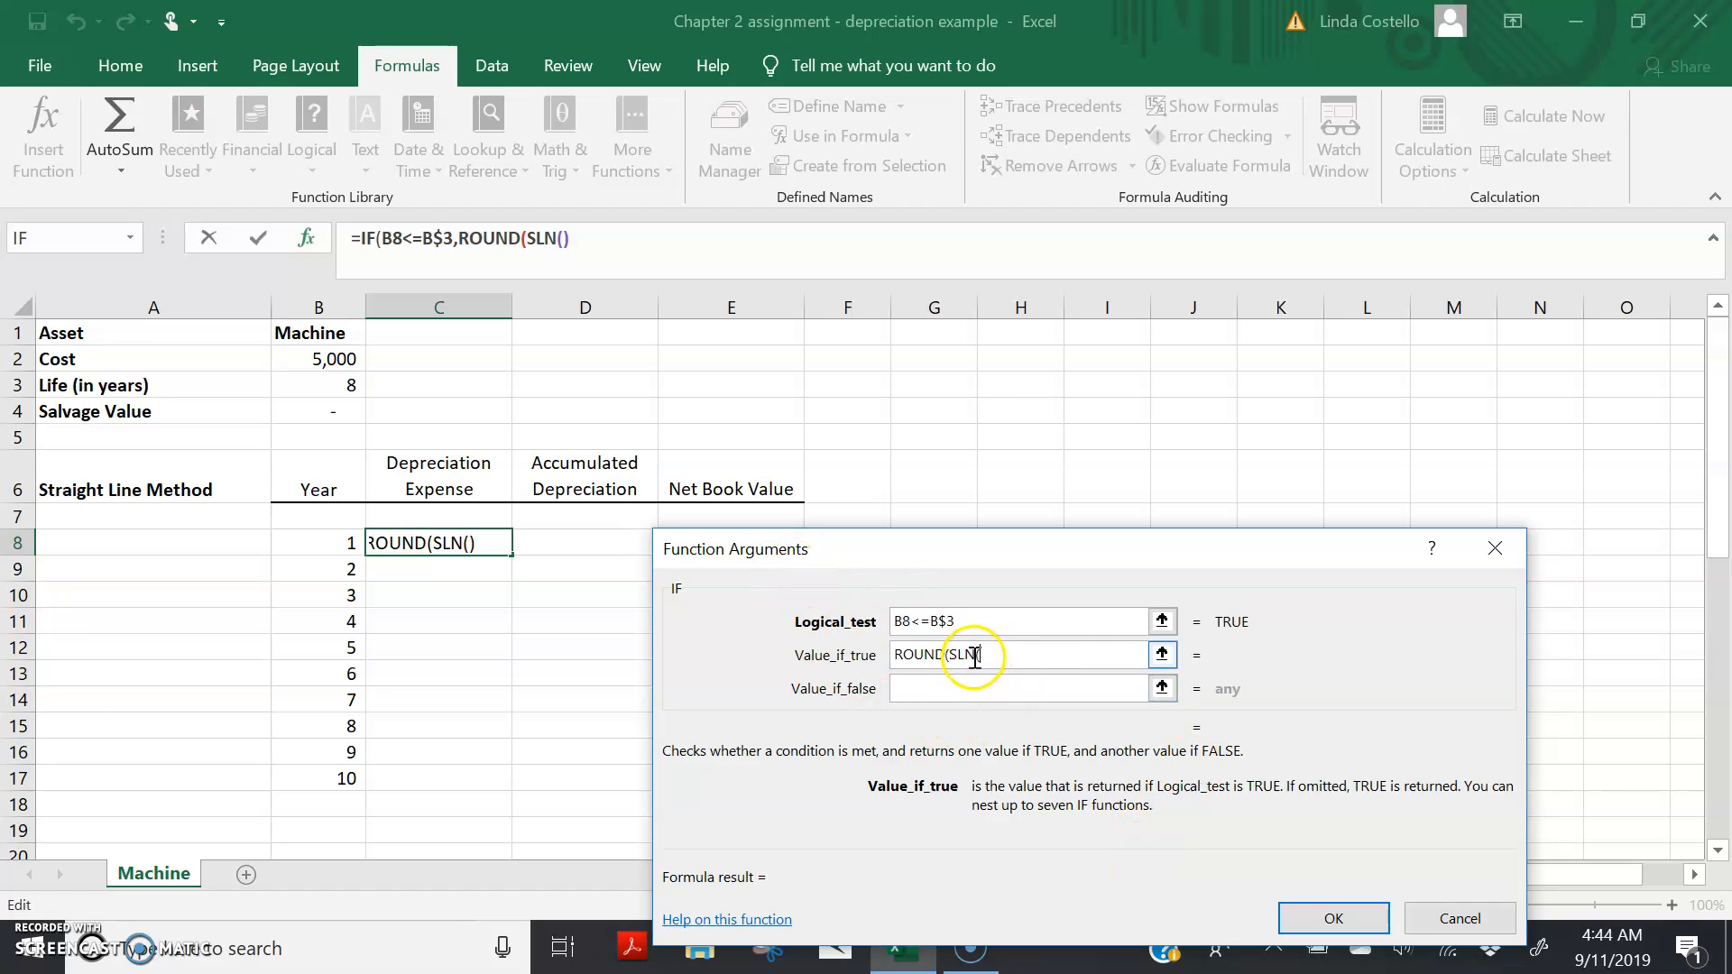
left_click(312, 359)
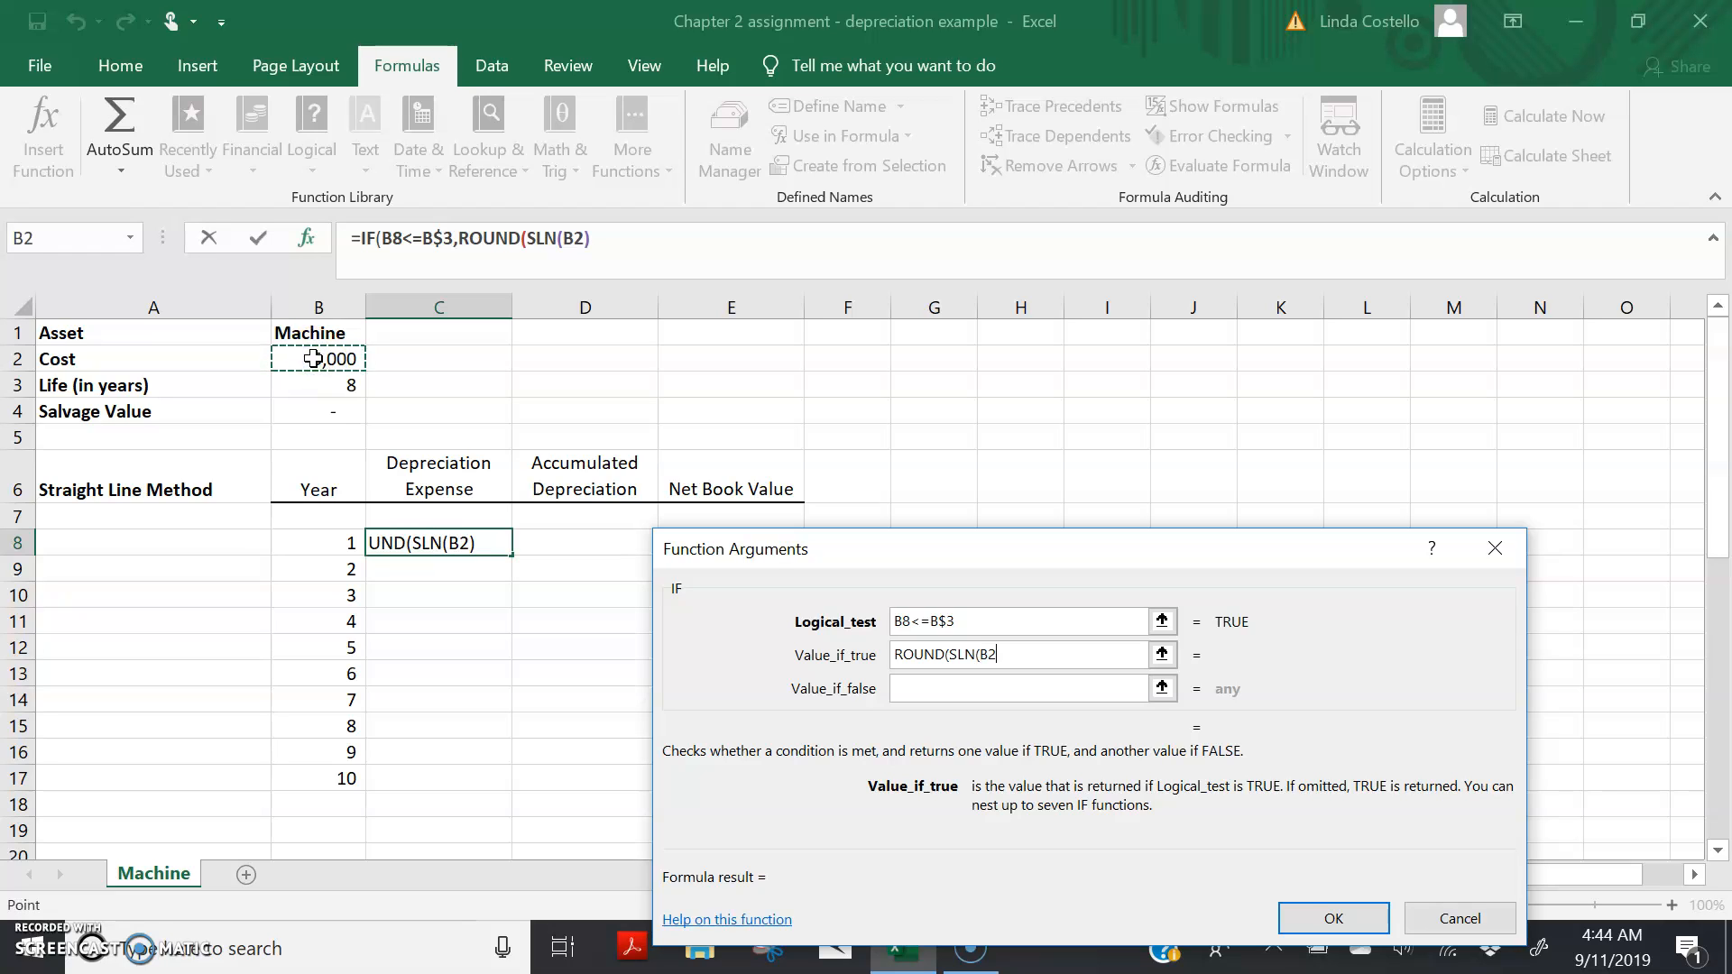
type(",")
left_click(317, 402)
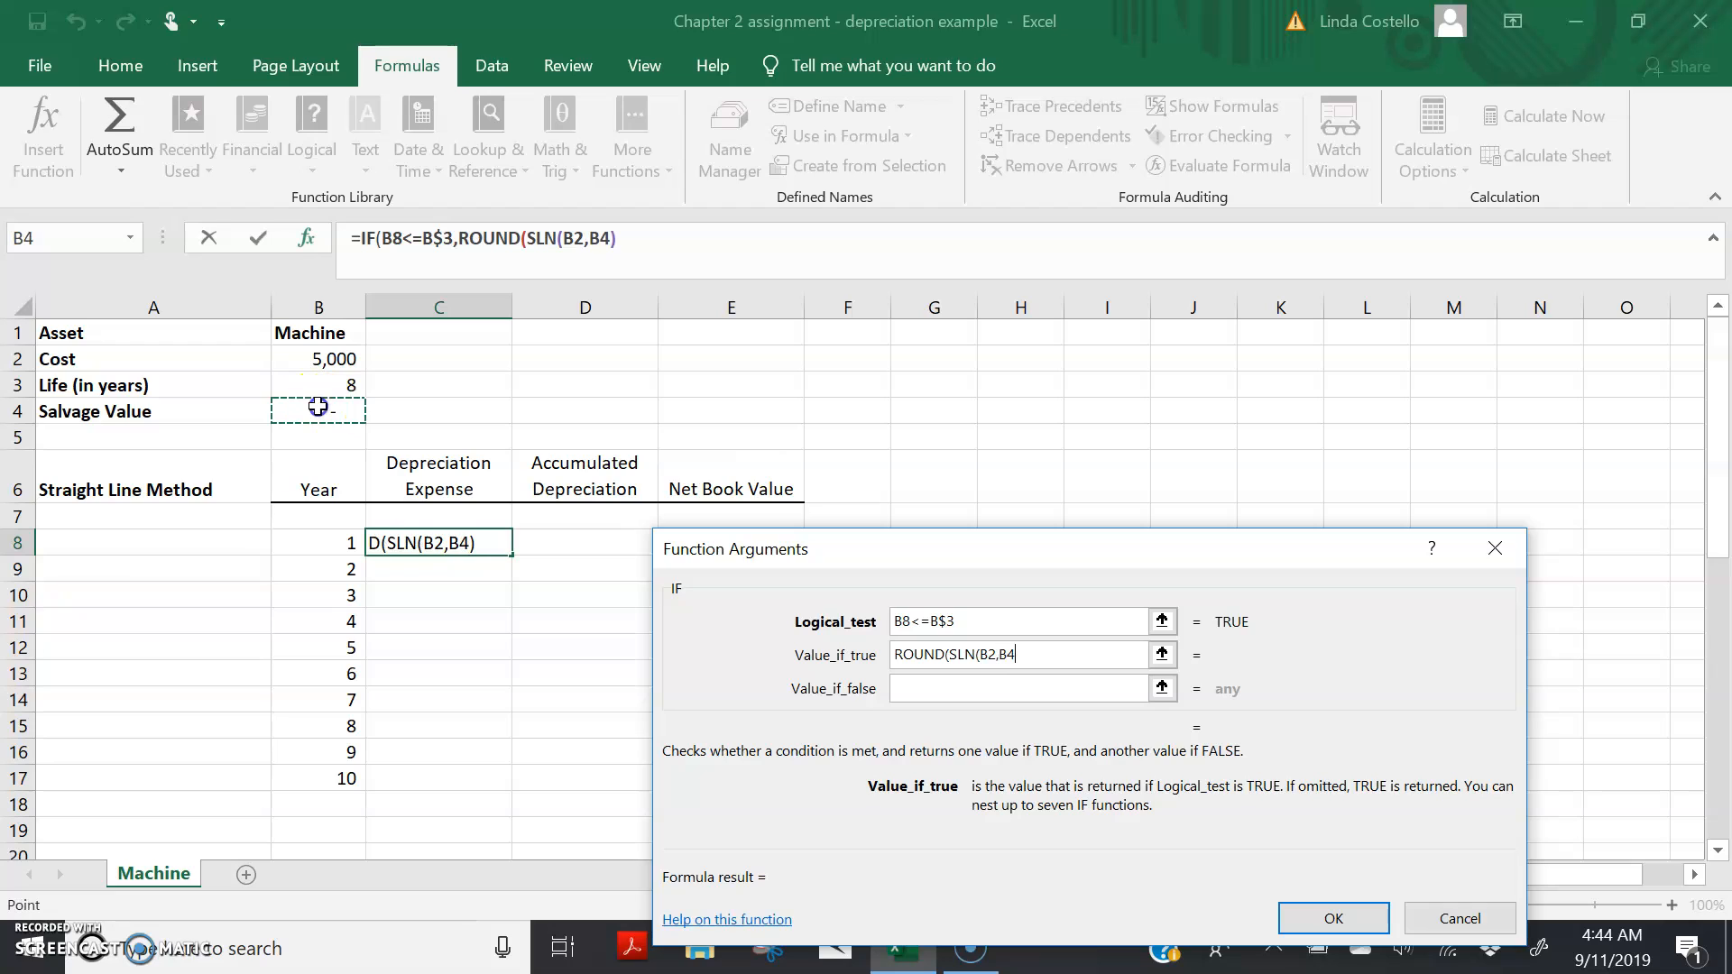
type(",")
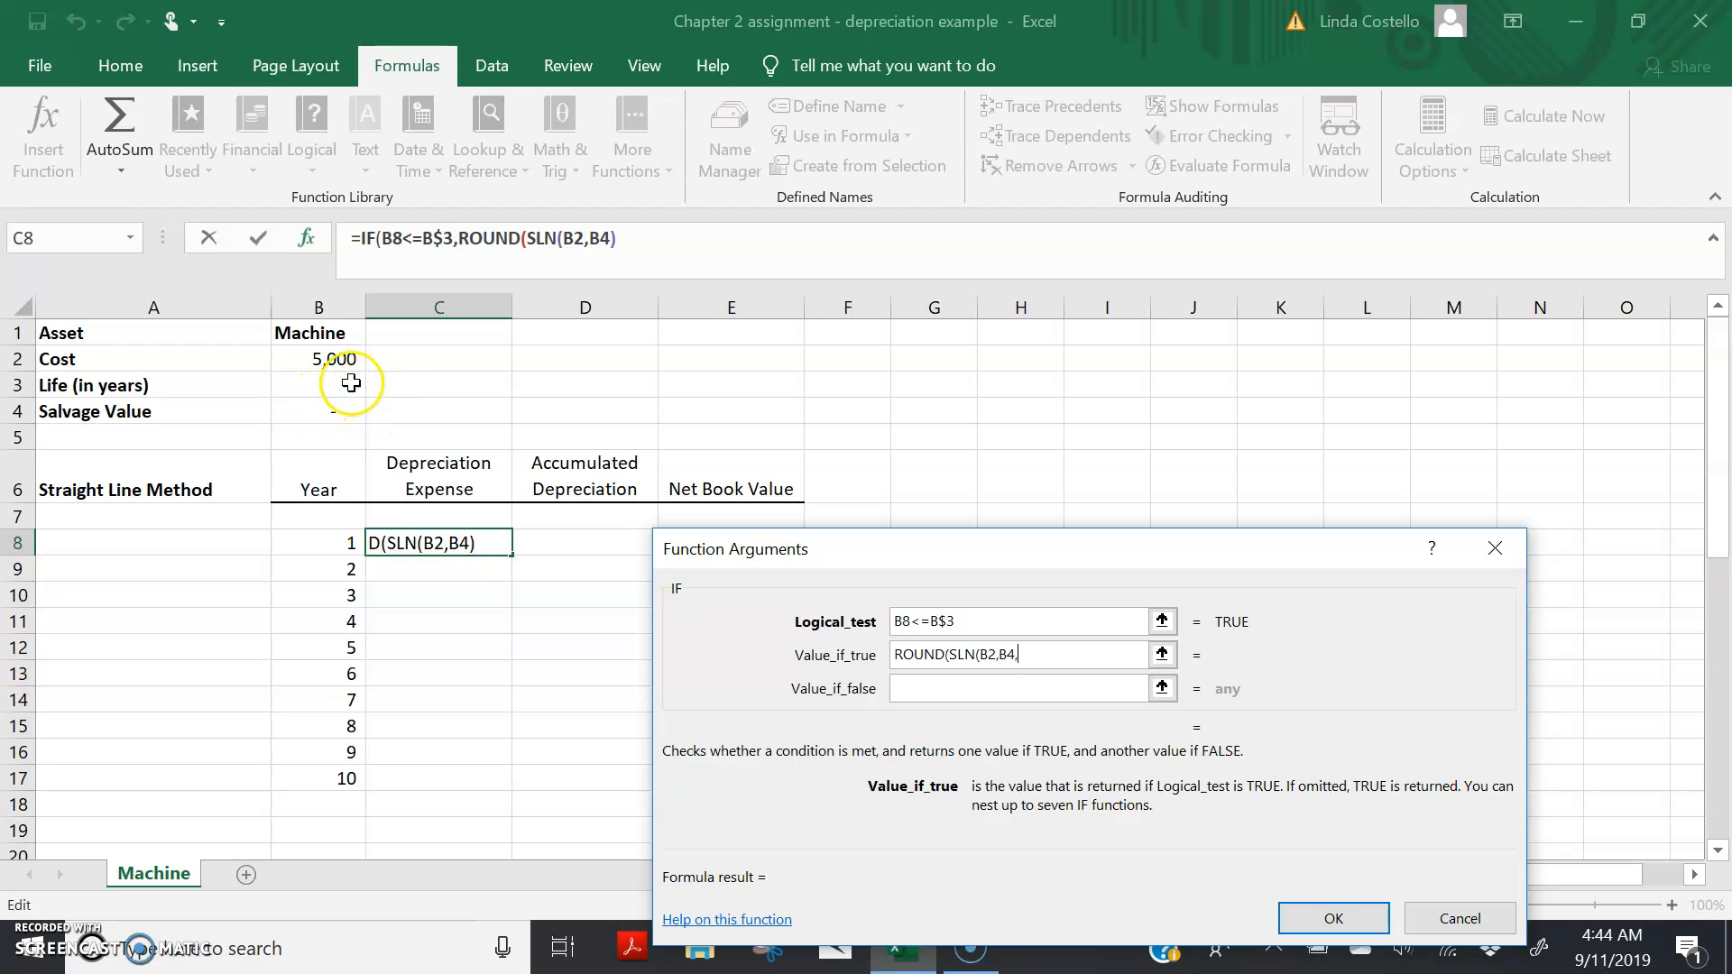
left_click(346, 381)
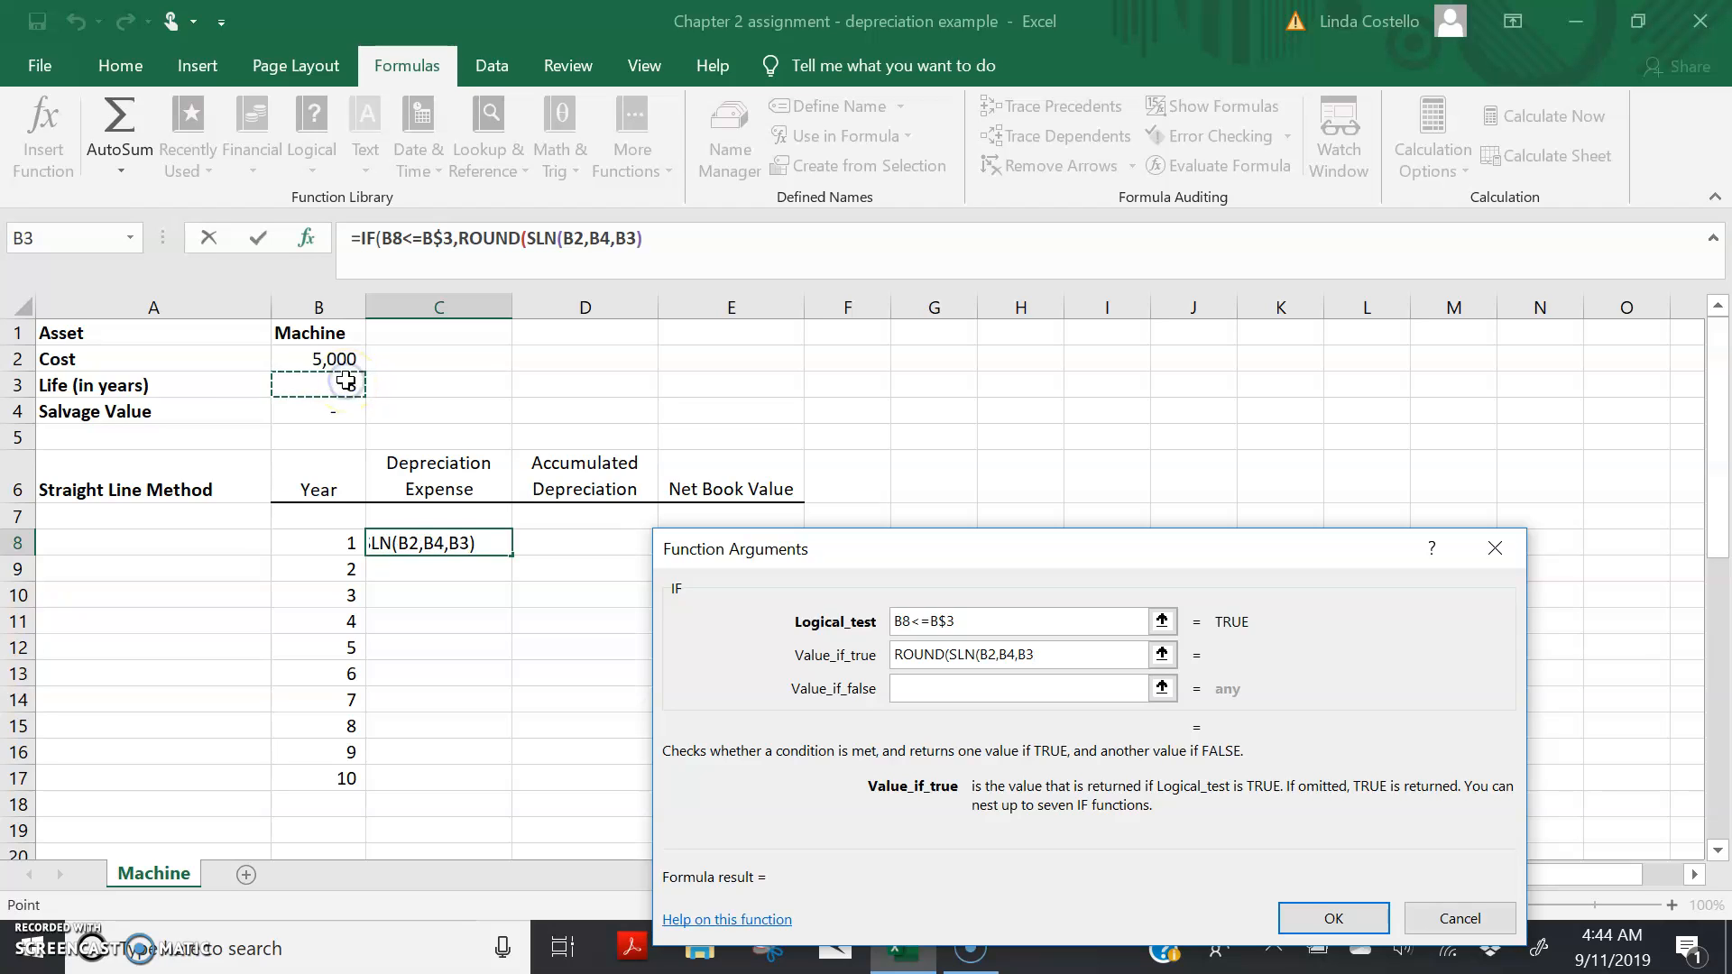
type("),")
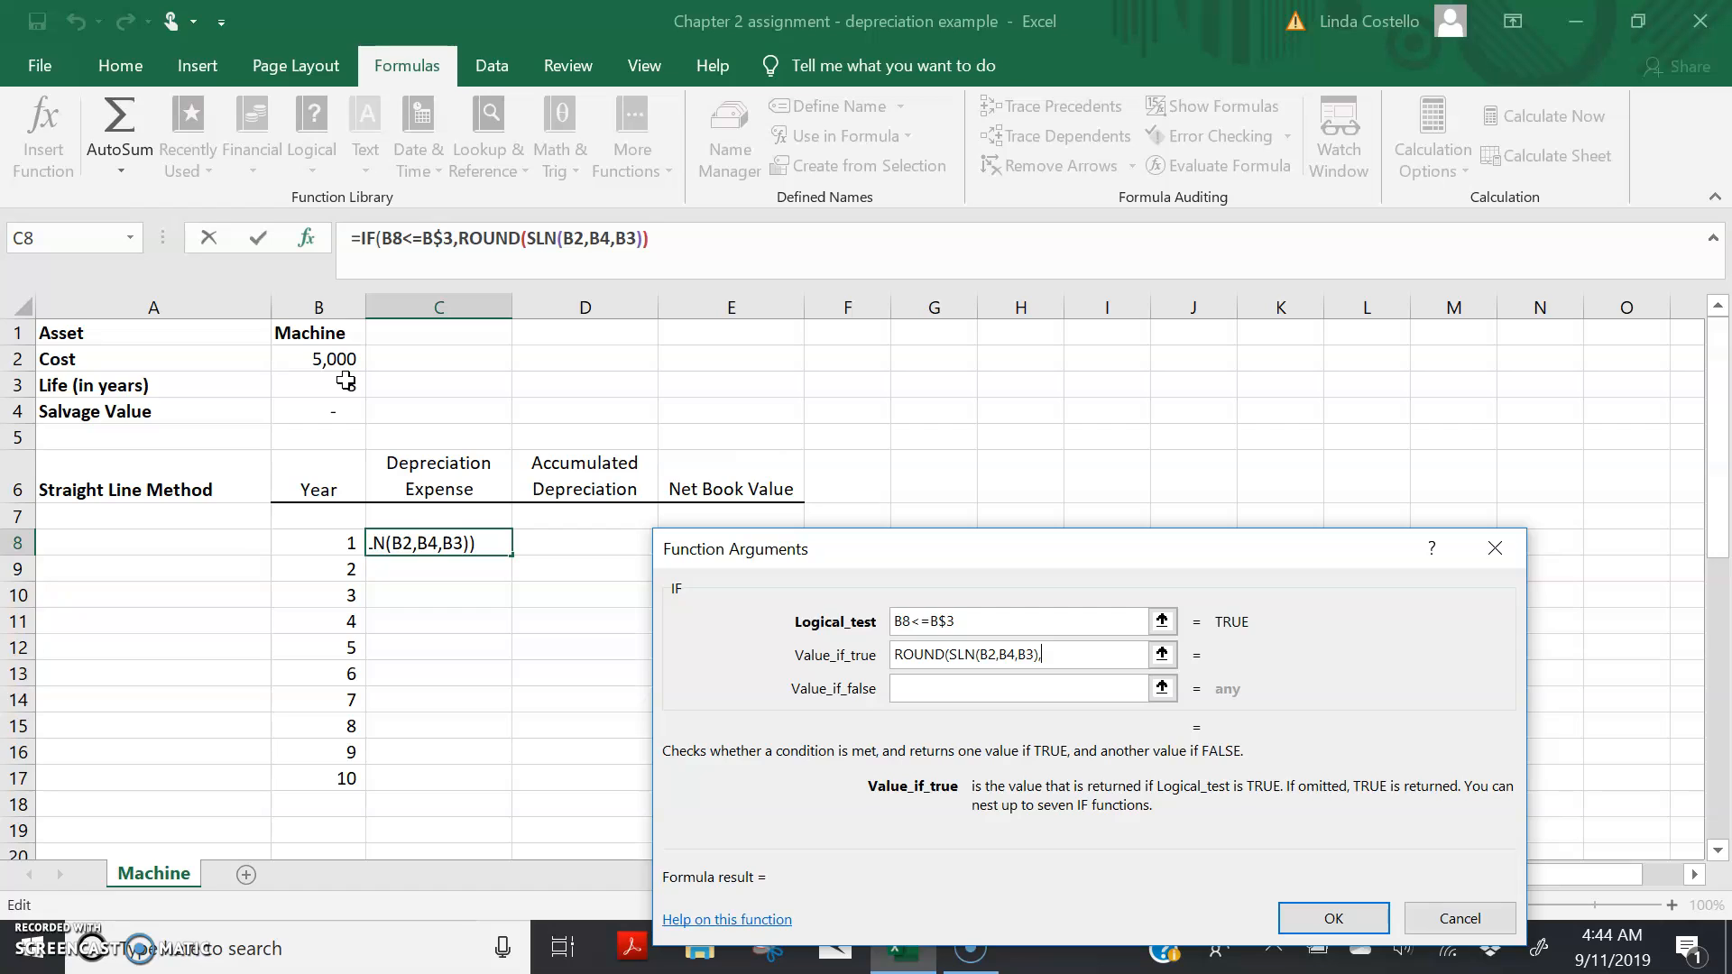
type("0")
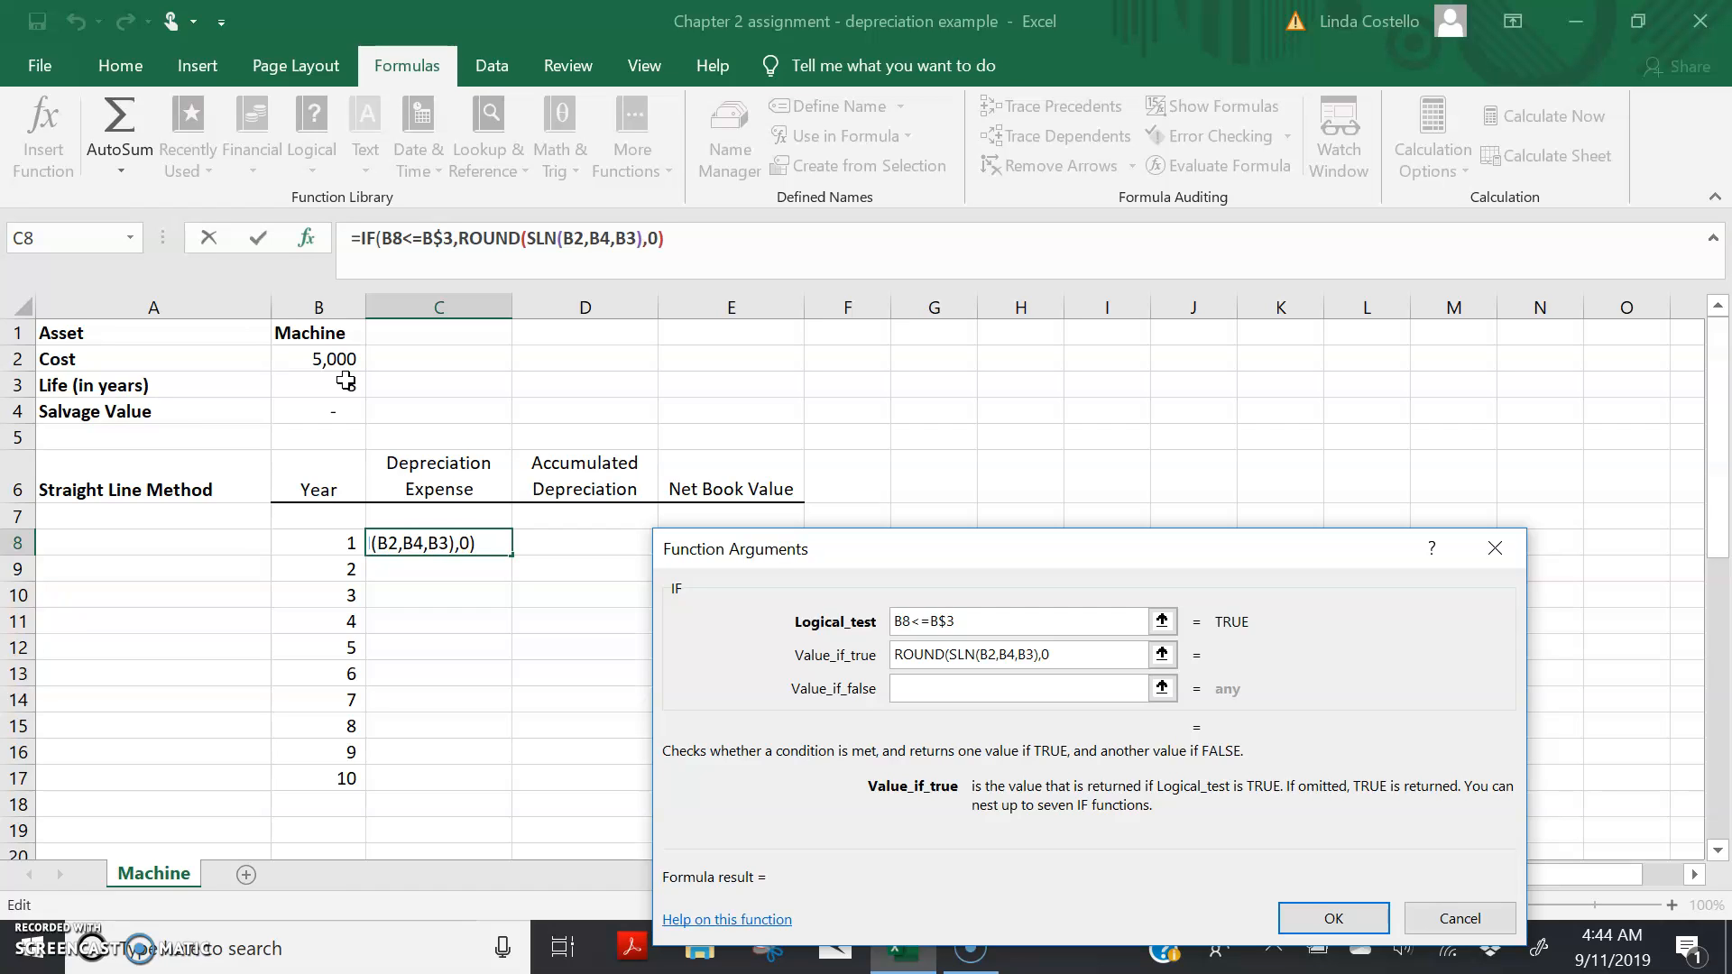
type(")")
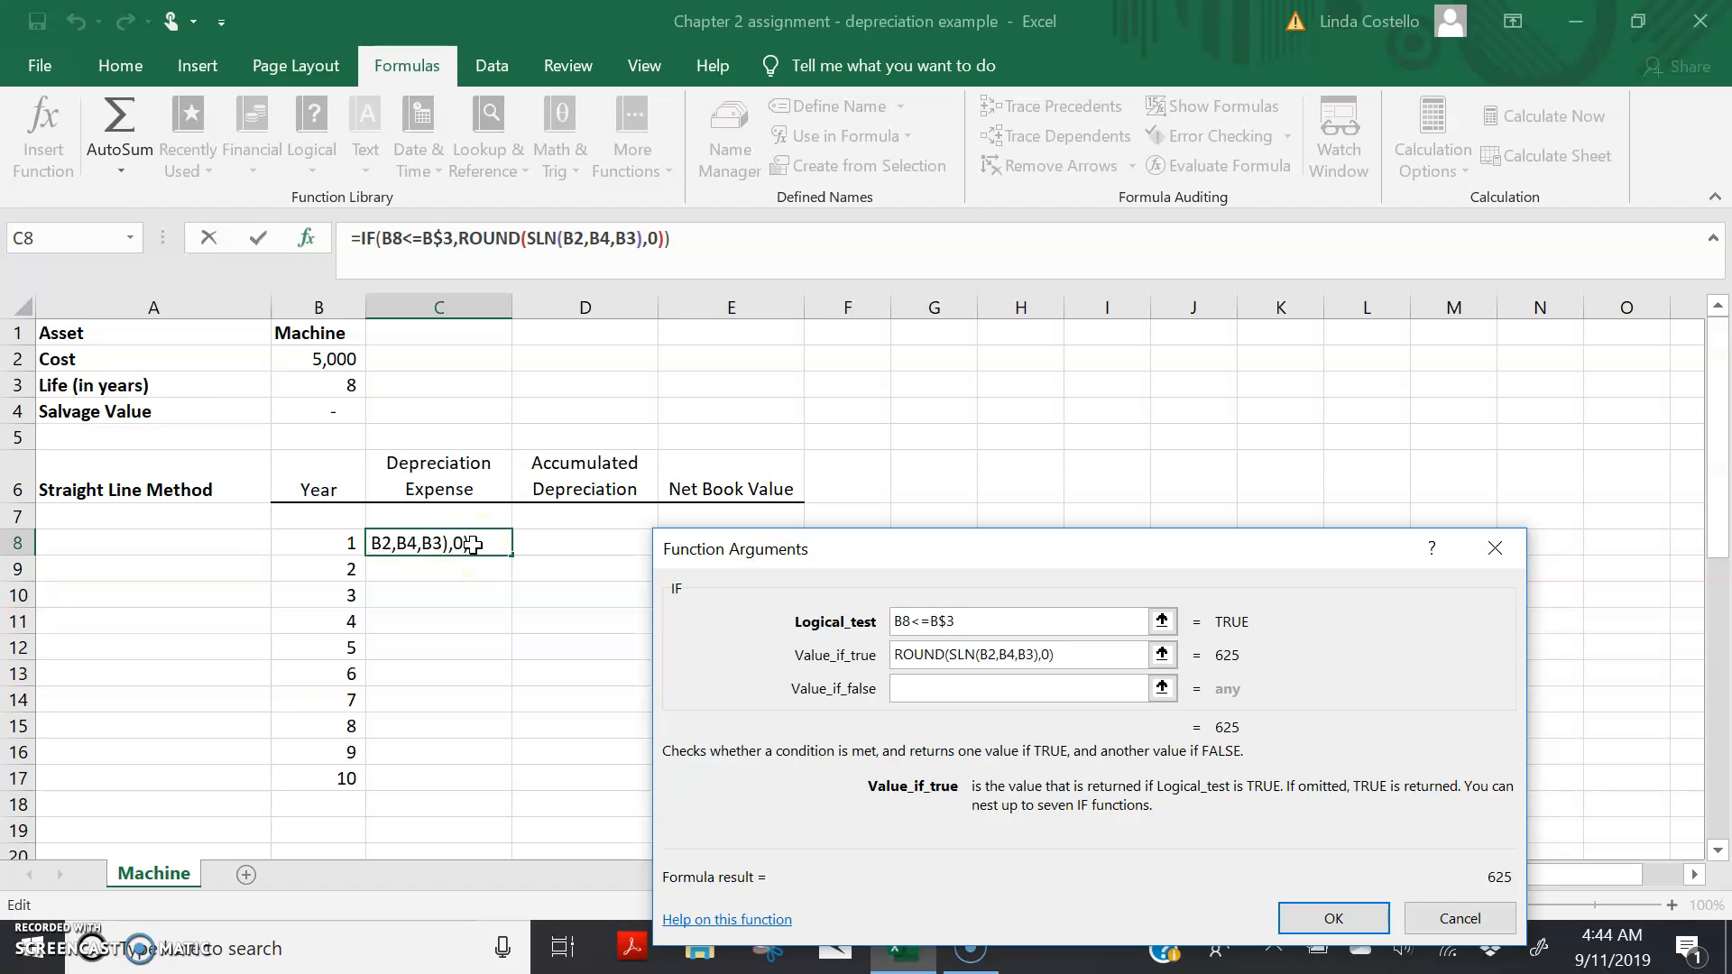
Step: Set the IF function's false value to an empty string, ""
left_click(474, 700)
left_click(940, 689)
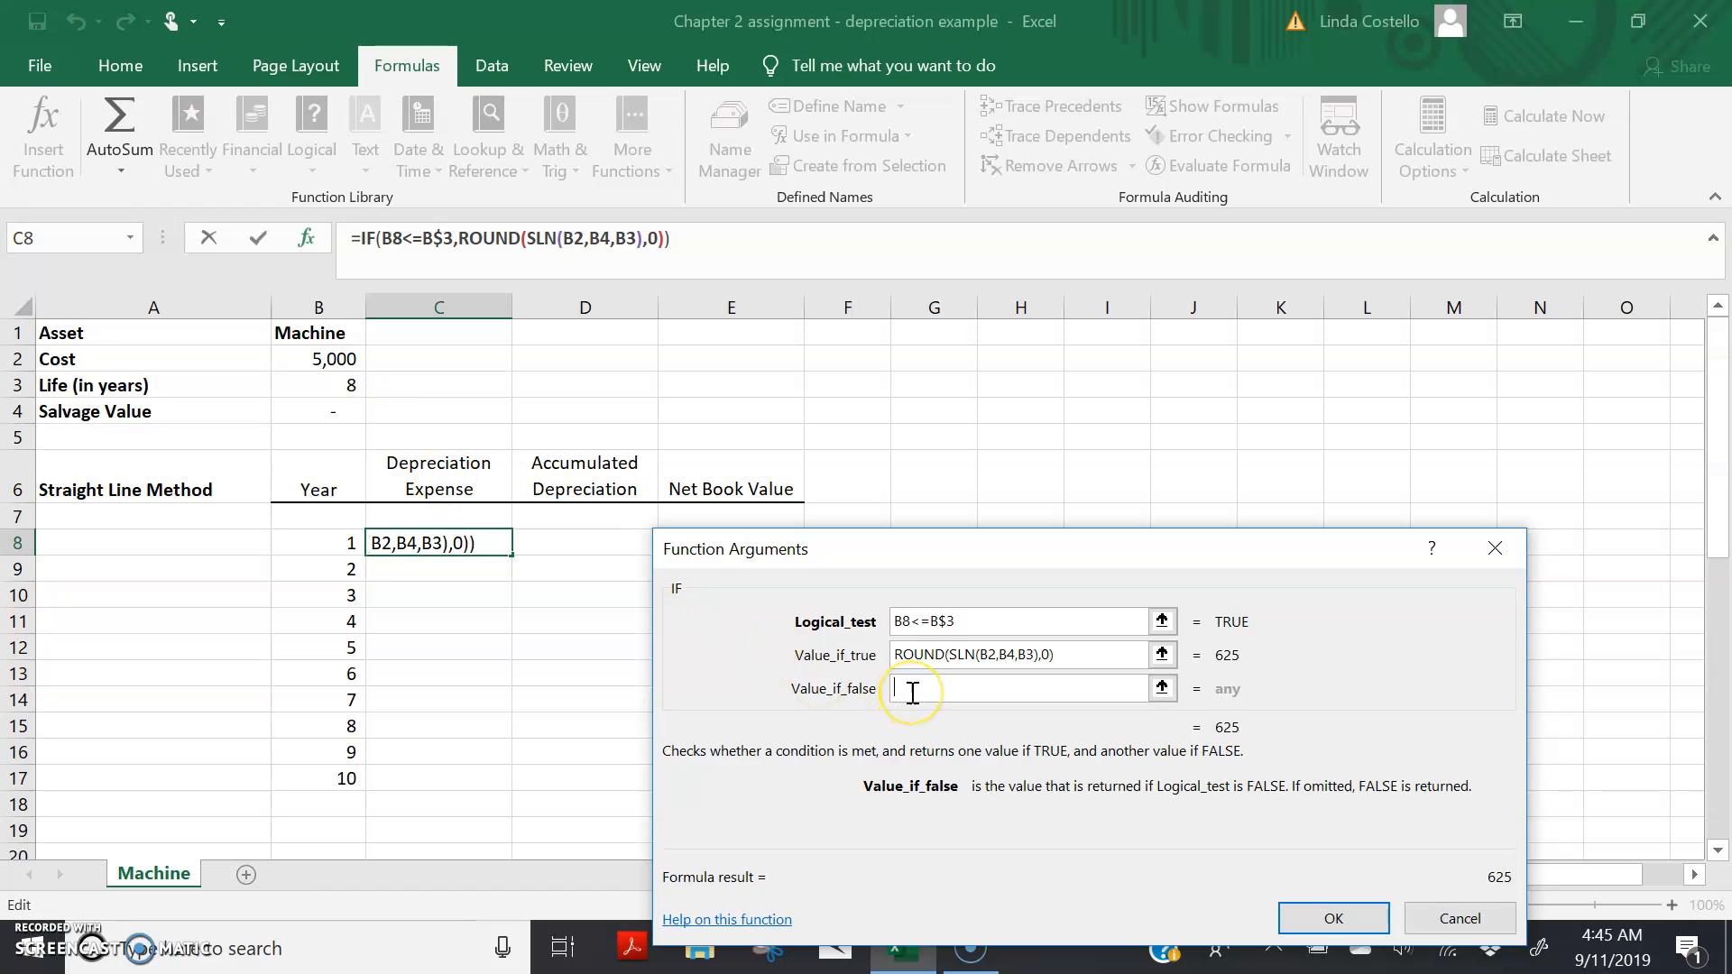
type("\"\"")
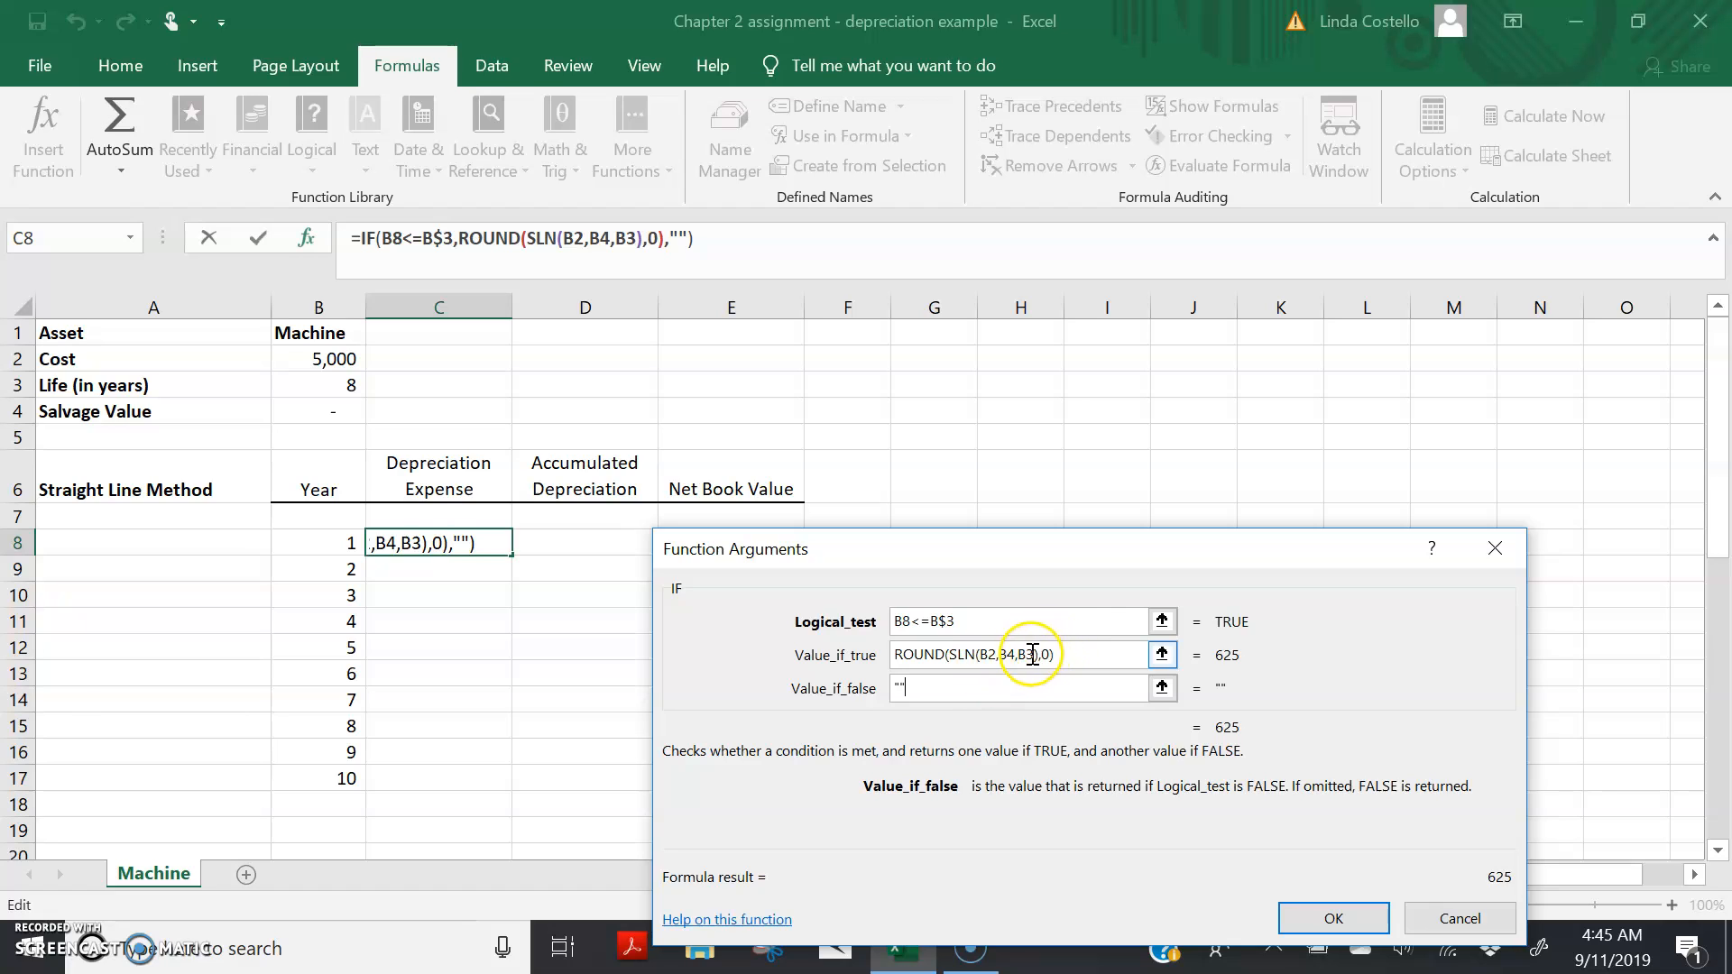
Step: Lock the row references in the true value as ROUND(SLN(B$2,B$4,B$3),0) and accept the formula in C8
left_click(990, 654)
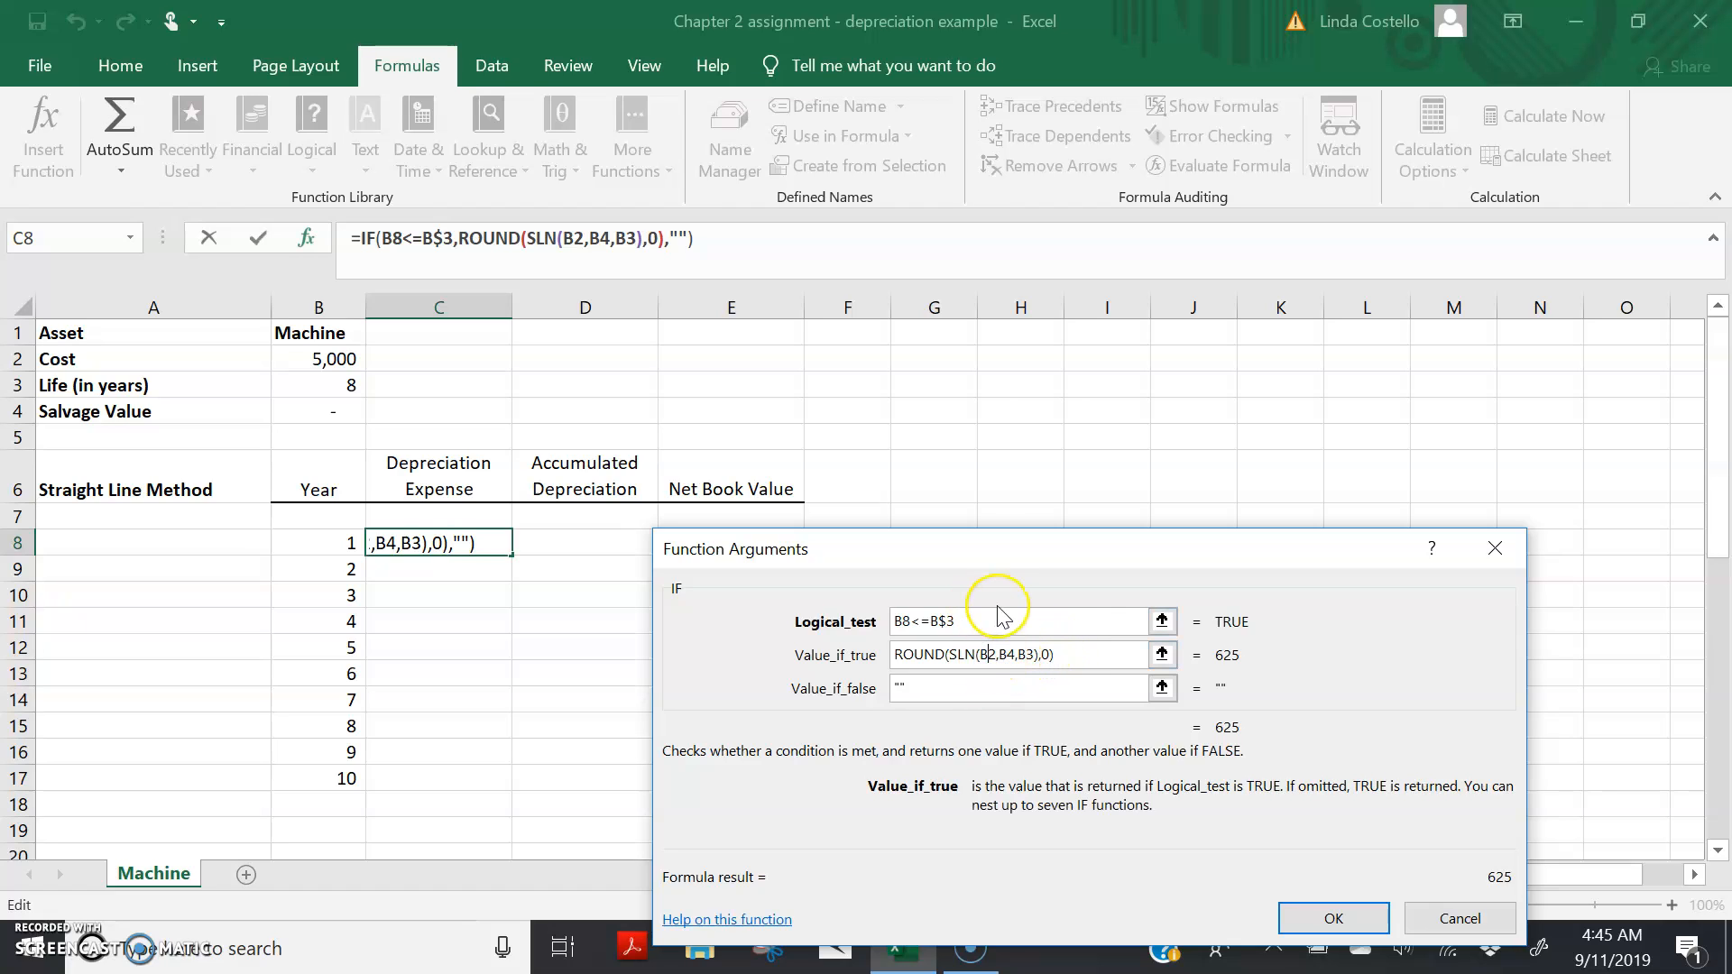
type("$")
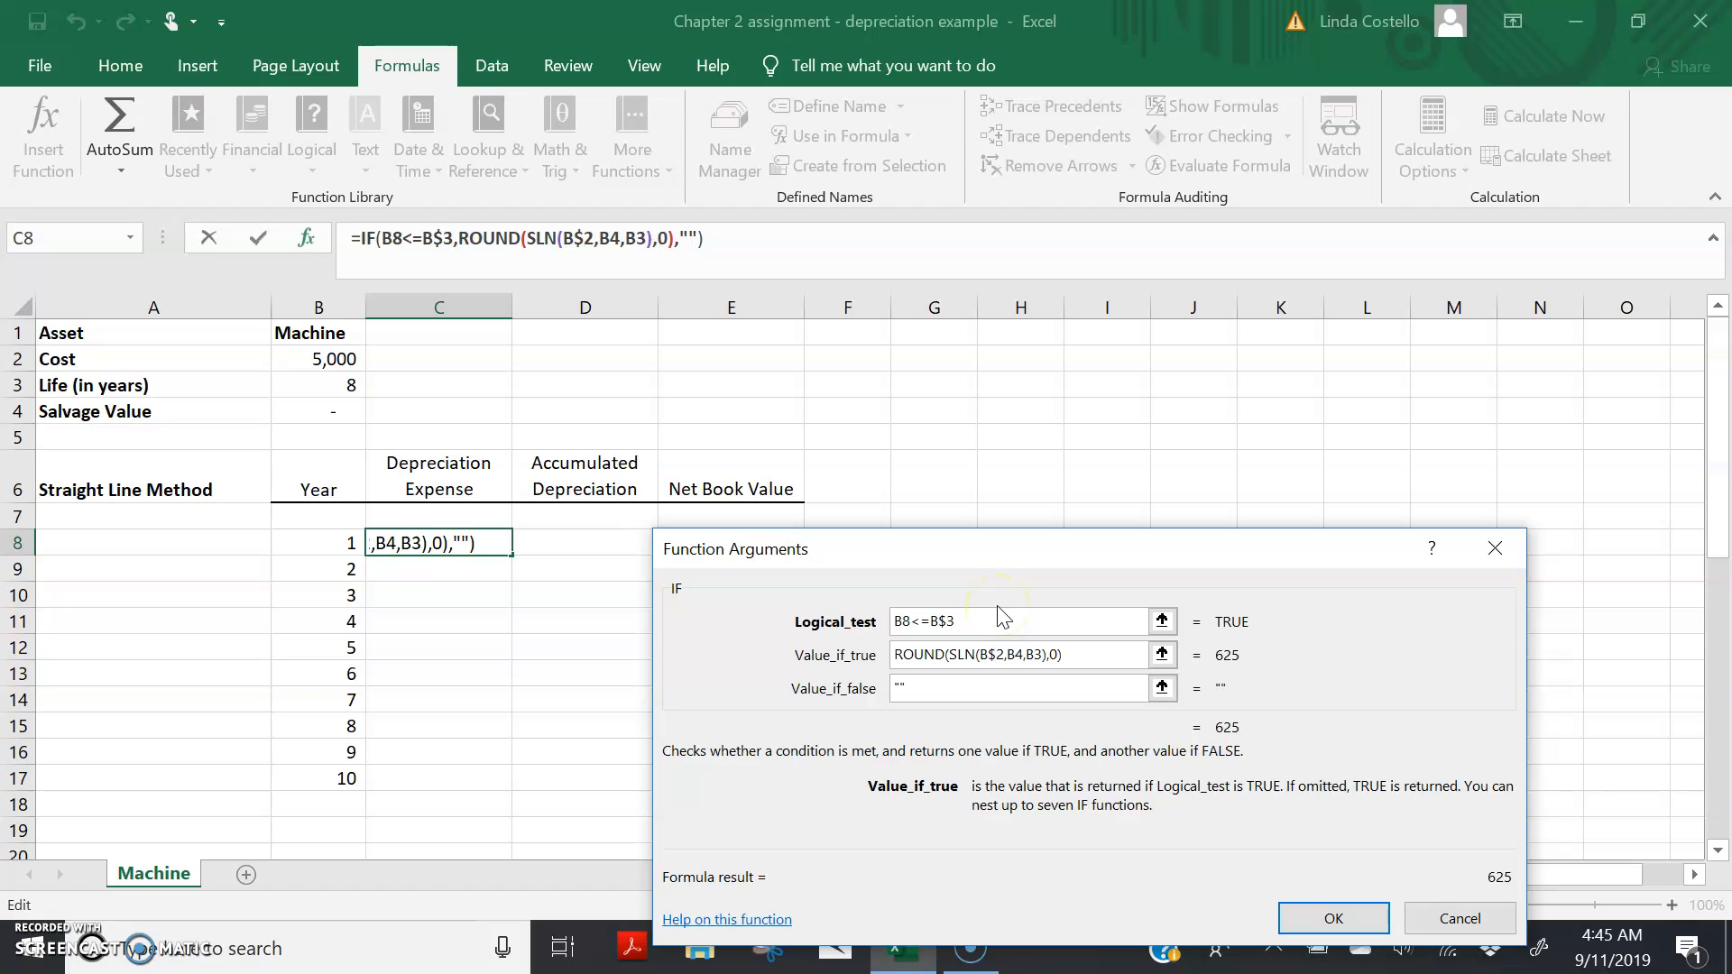
left_click(1018, 651)
type("$")
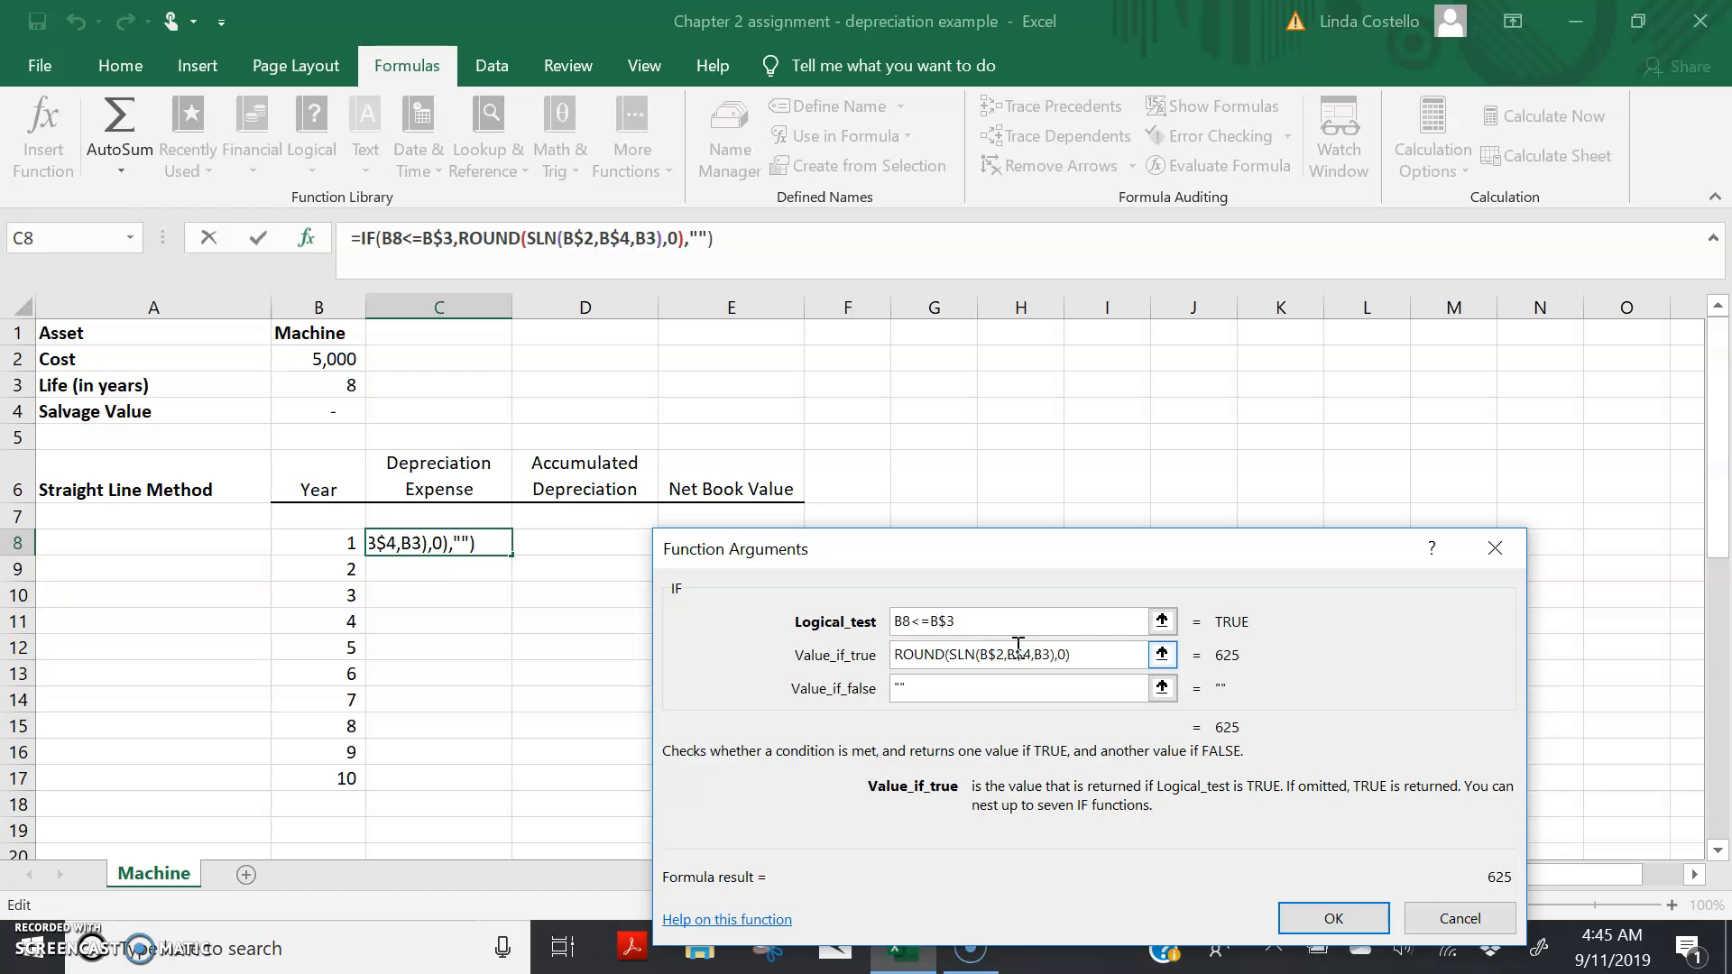
left_click(1045, 652)
type("$")
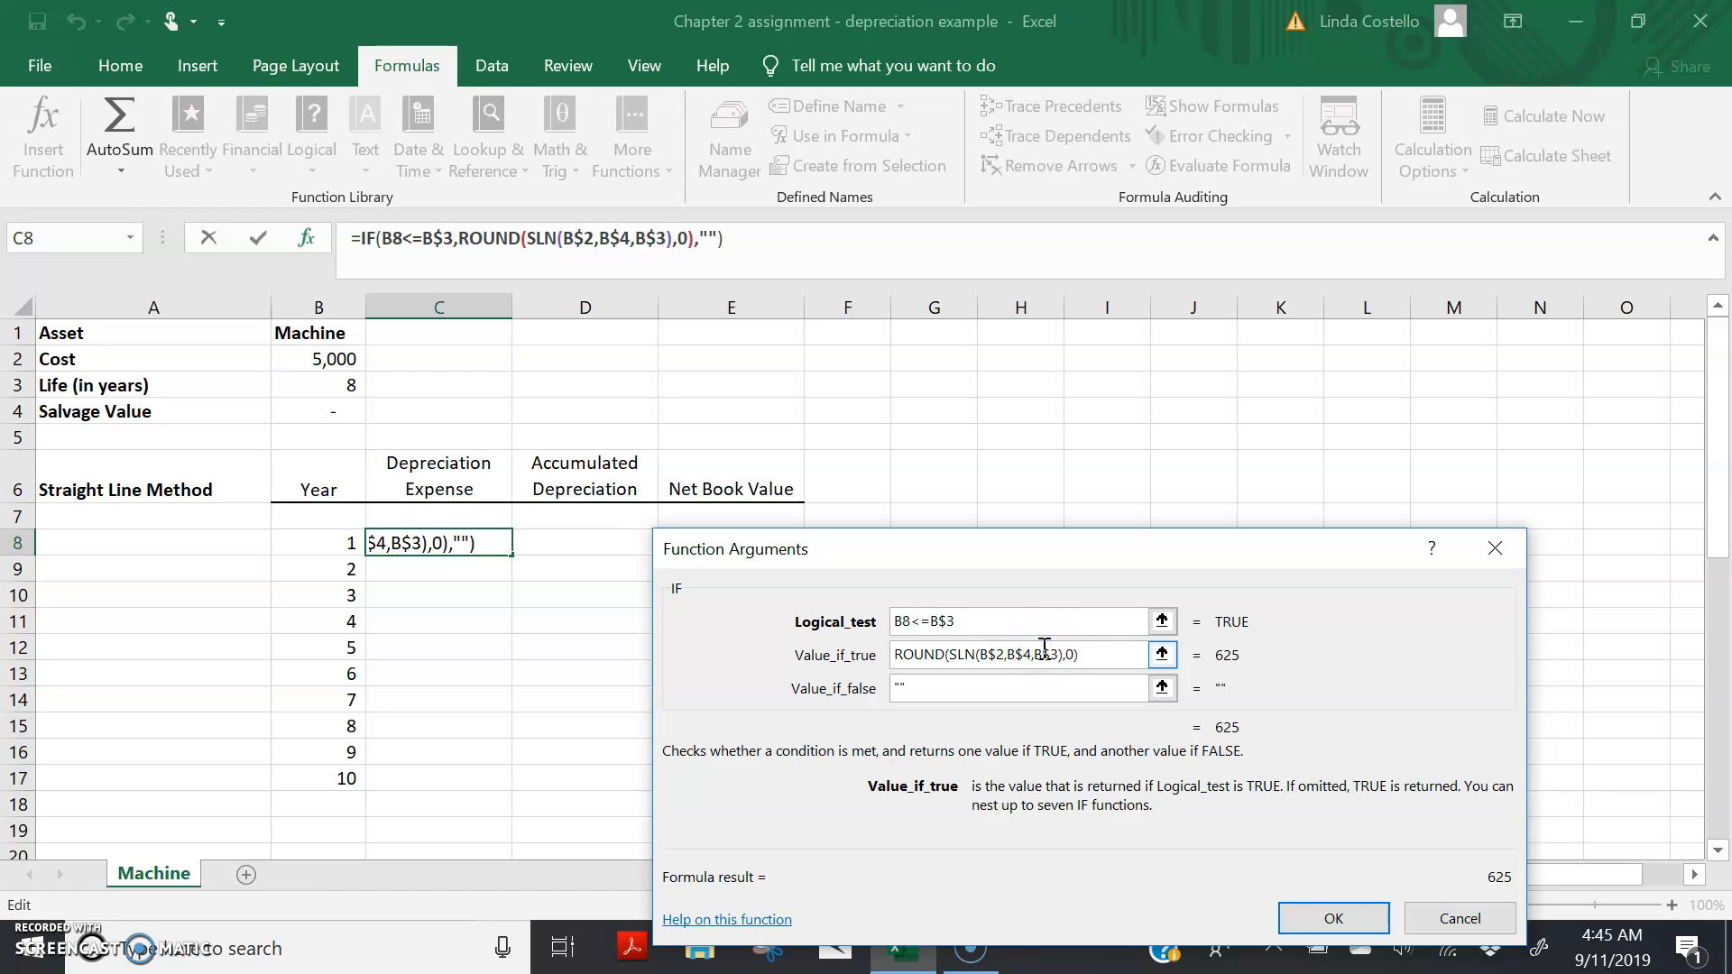
left_click(932, 621)
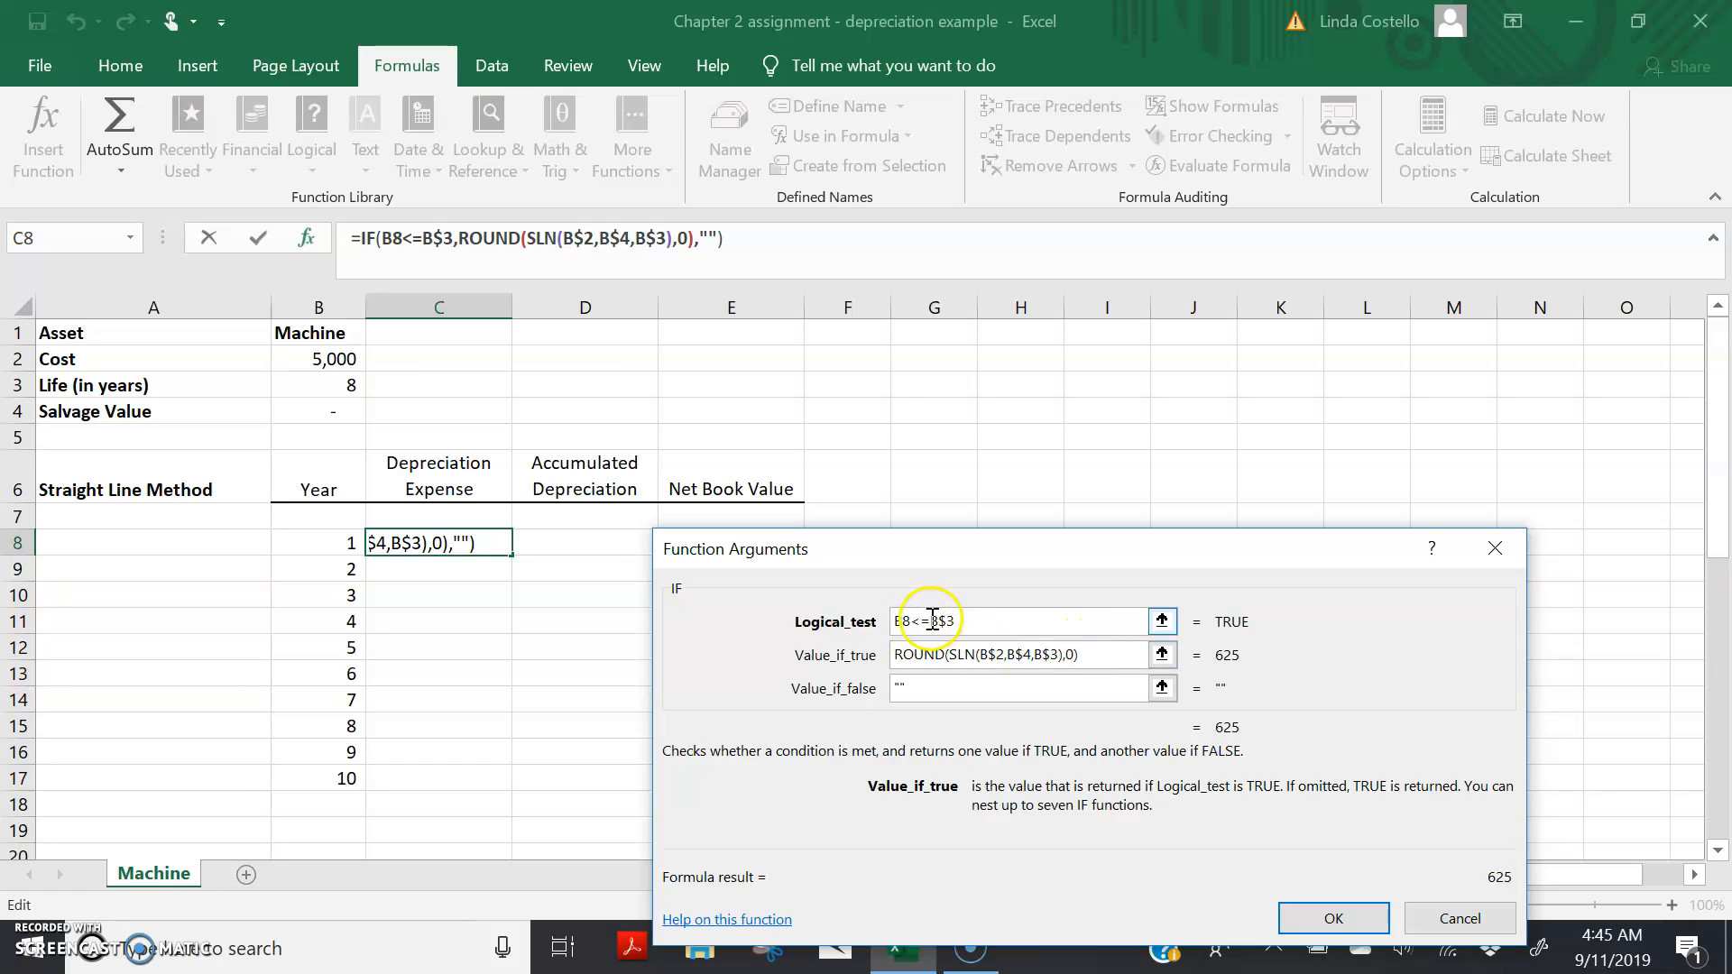
left_click(1313, 916)
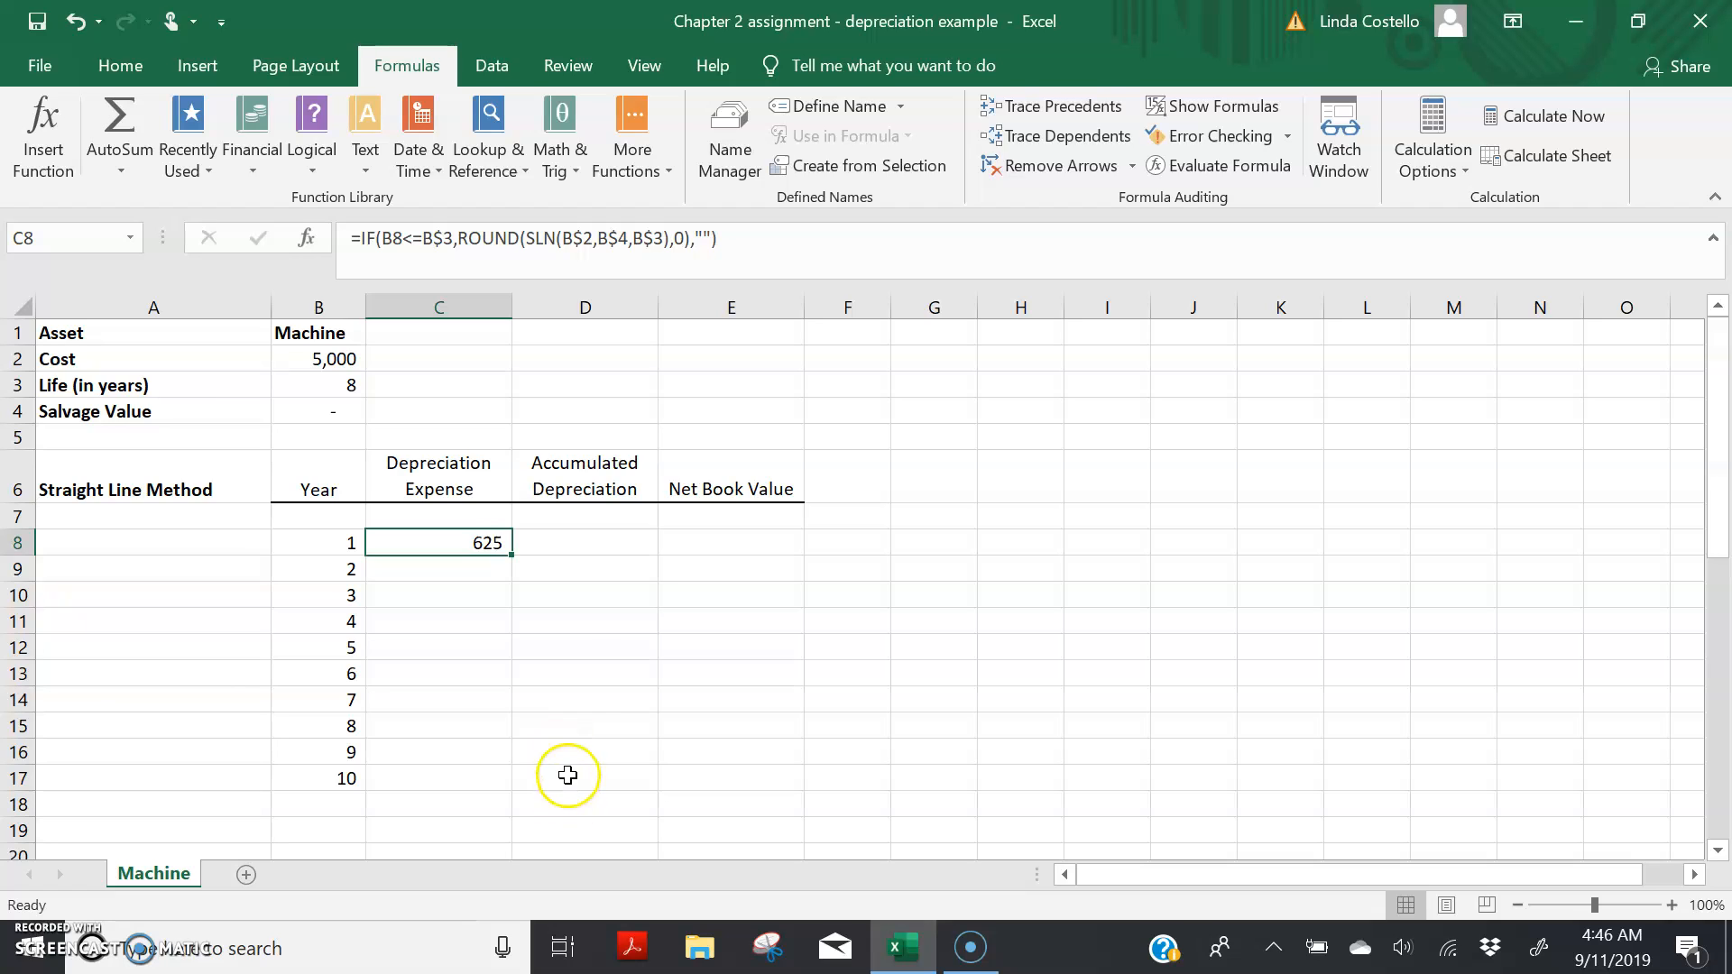
Step: Start an IF function in D8 for accumulated depreciation with the logical test B8<=B3
left_click(564, 544)
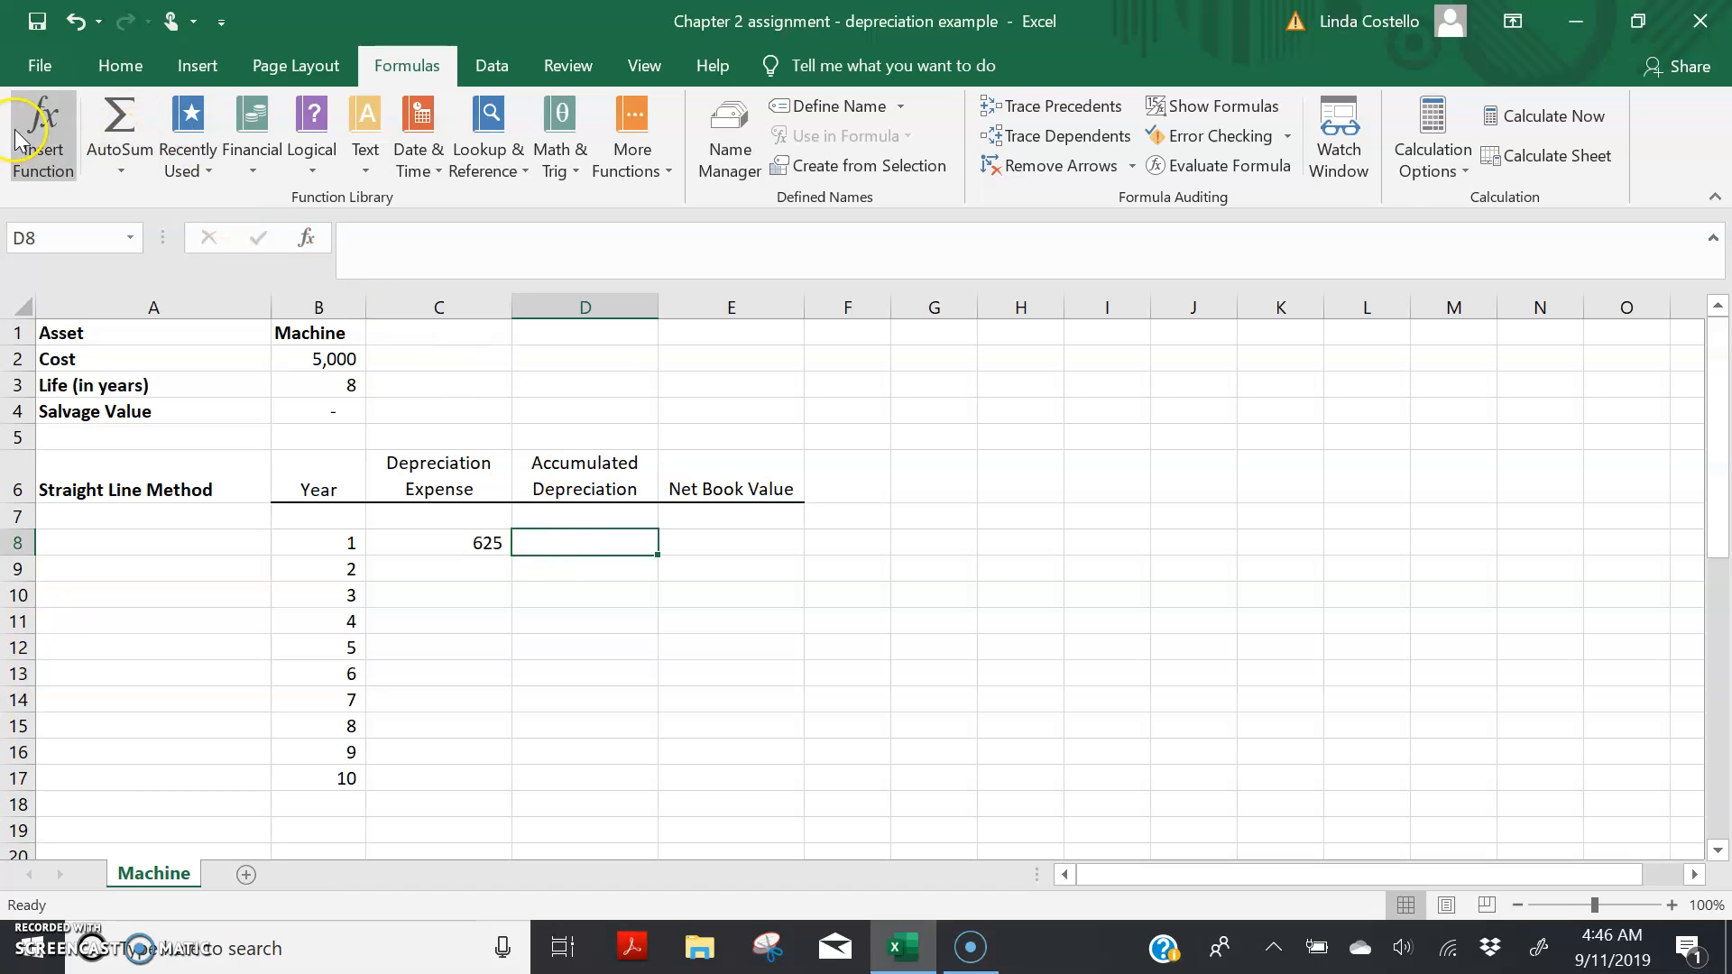
left_click(45, 128)
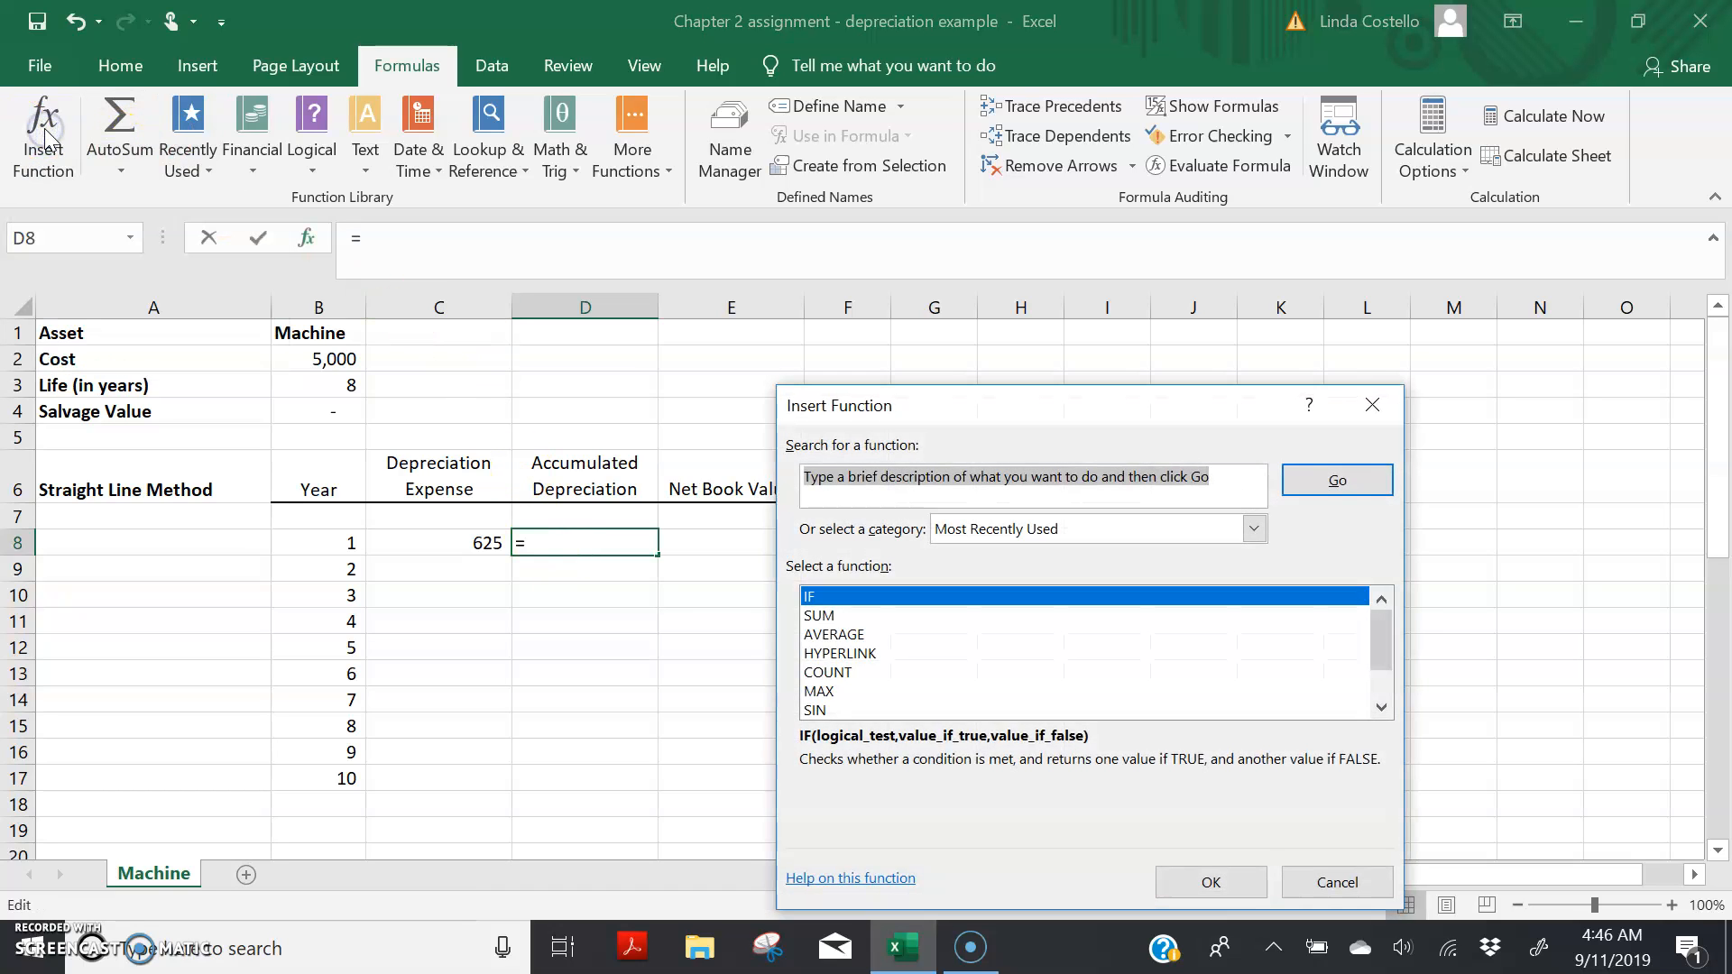
double_click(812, 596)
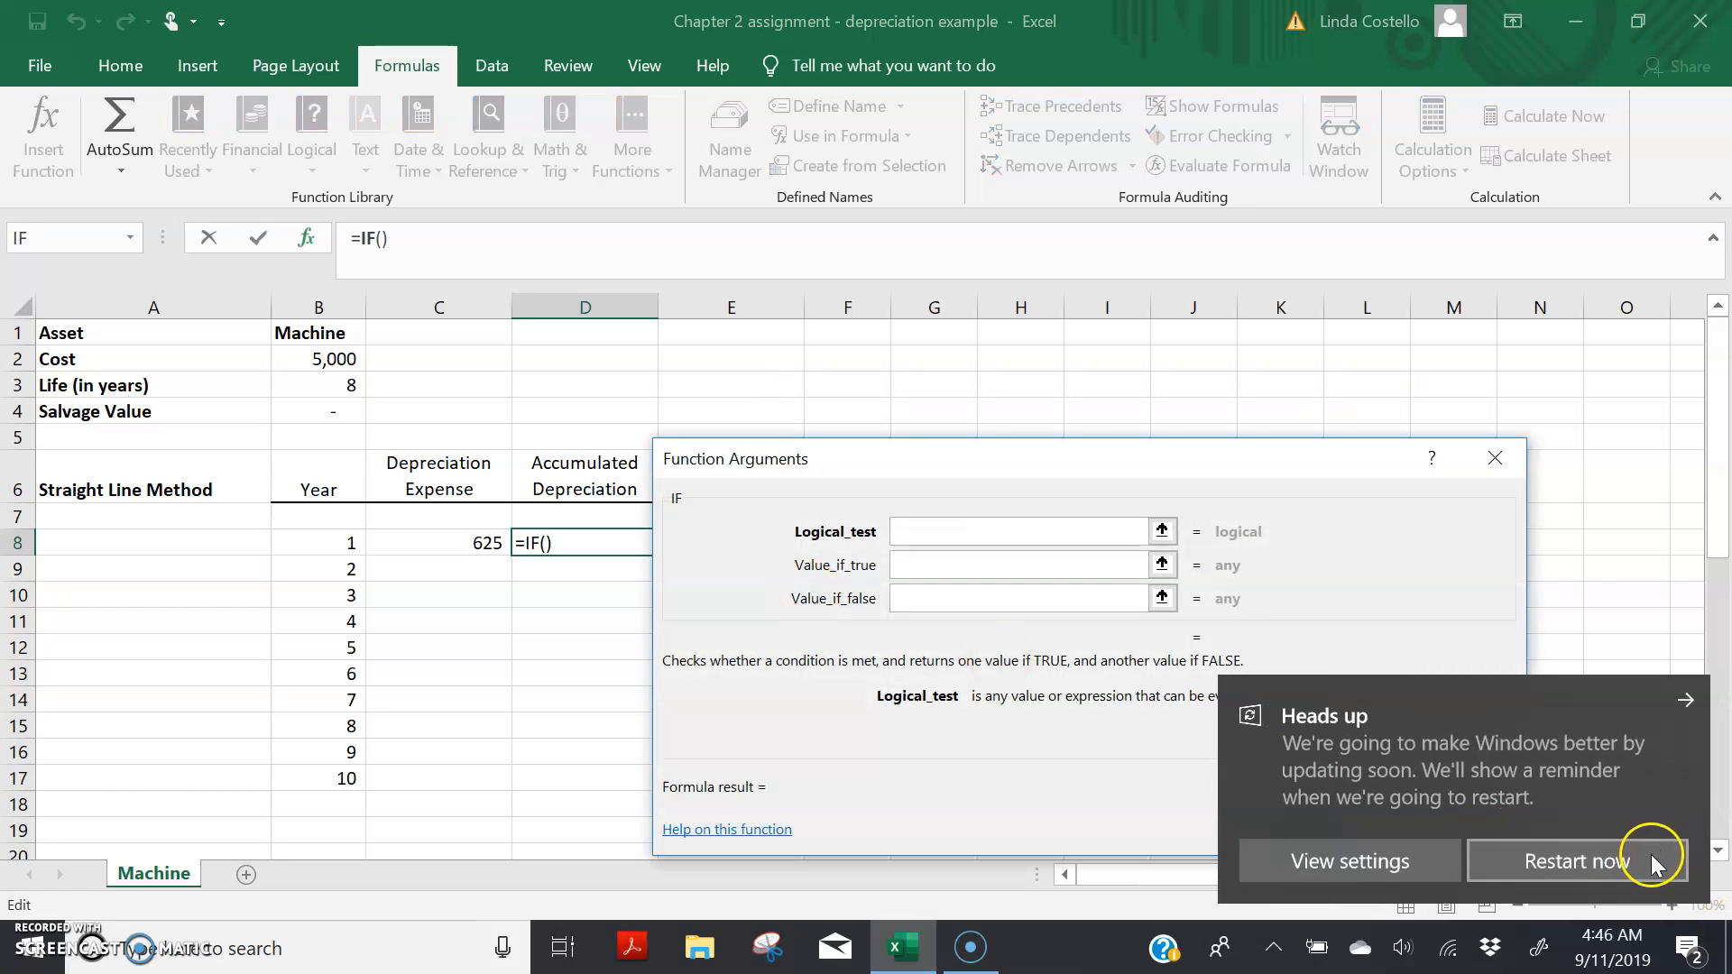
left_click(1690, 707)
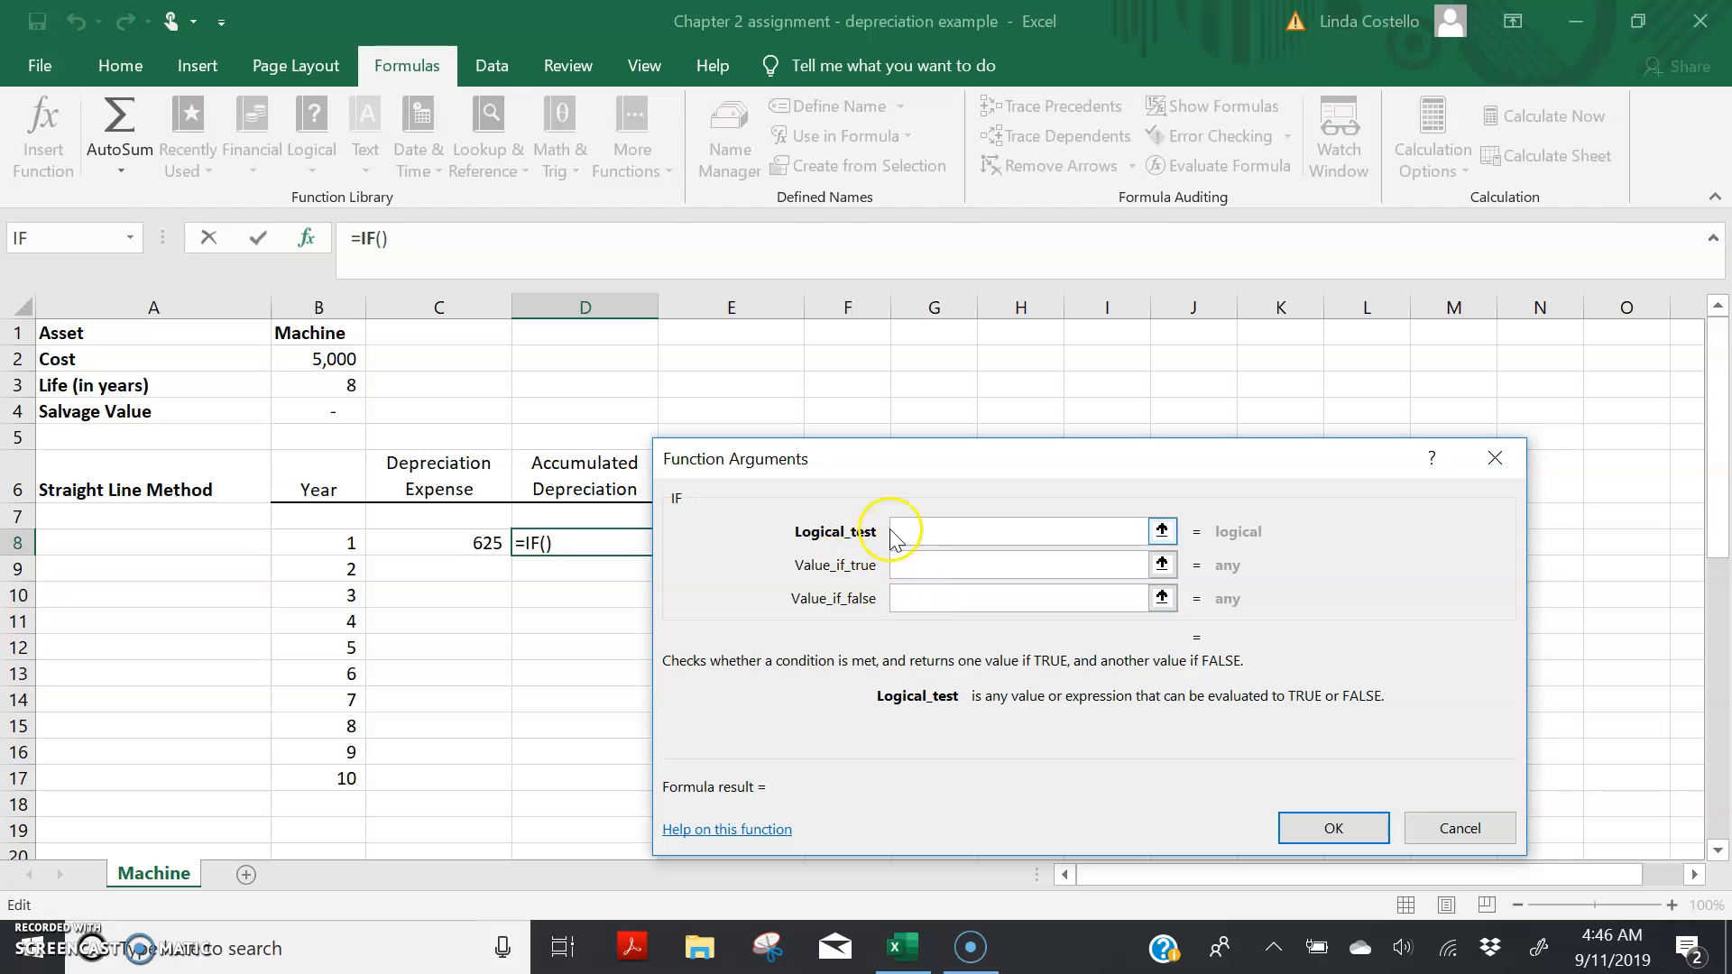
left_click(351, 542)
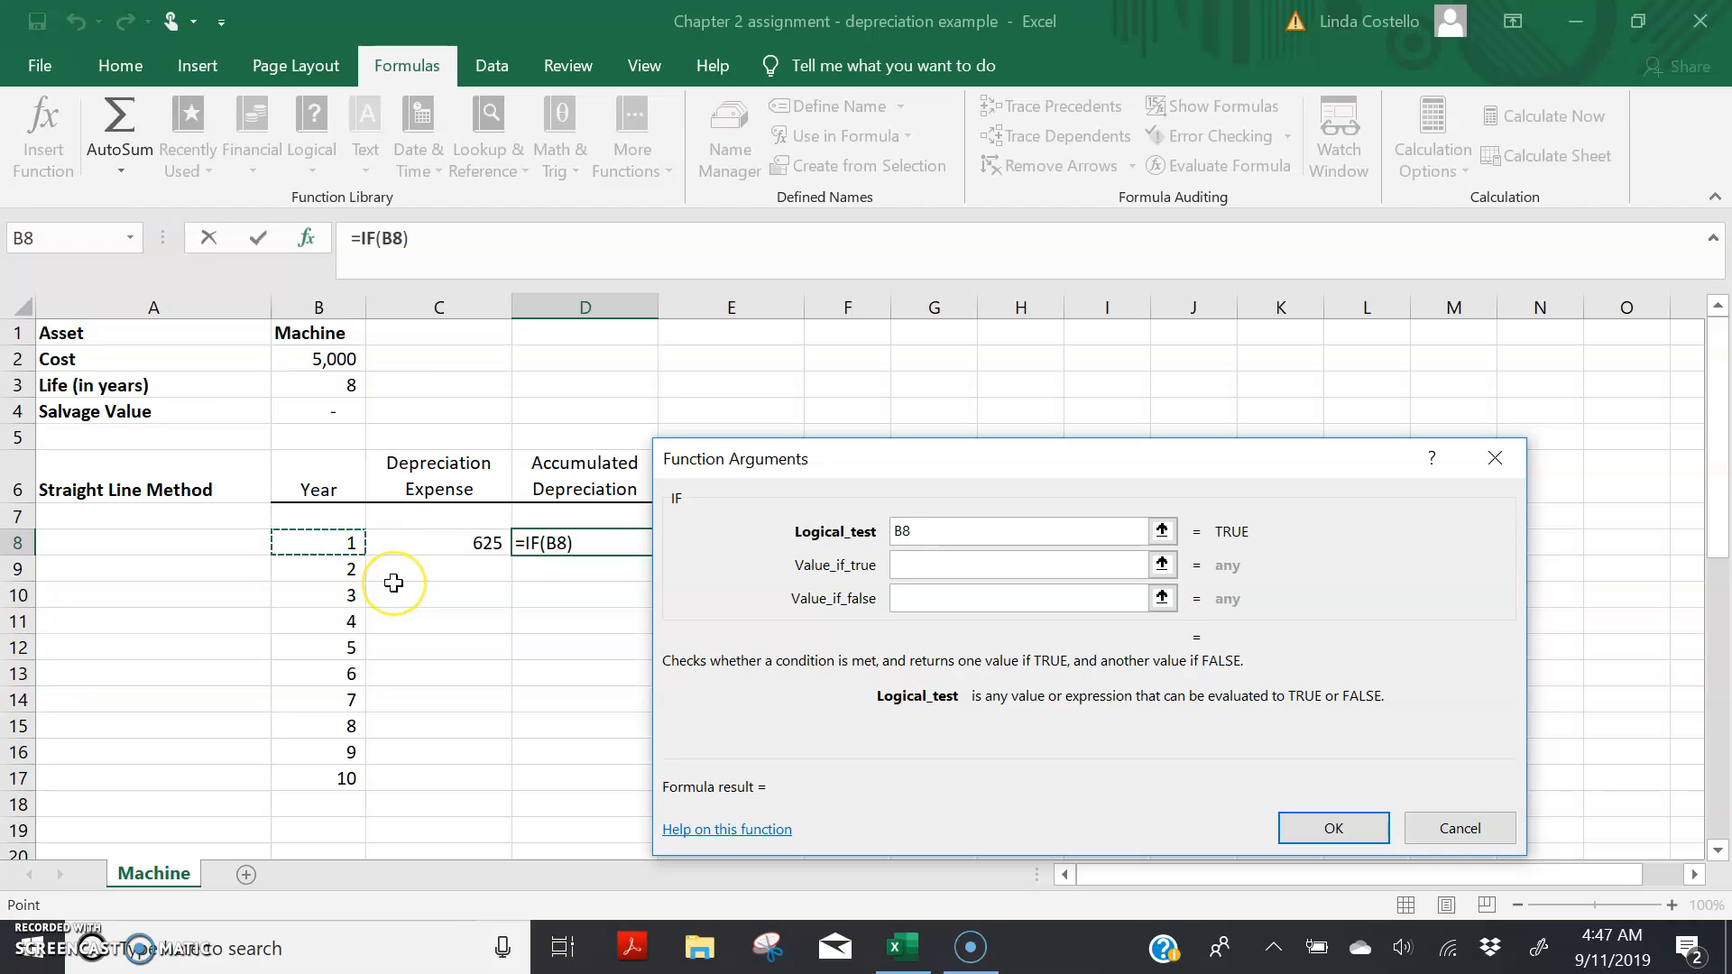
type("<=")
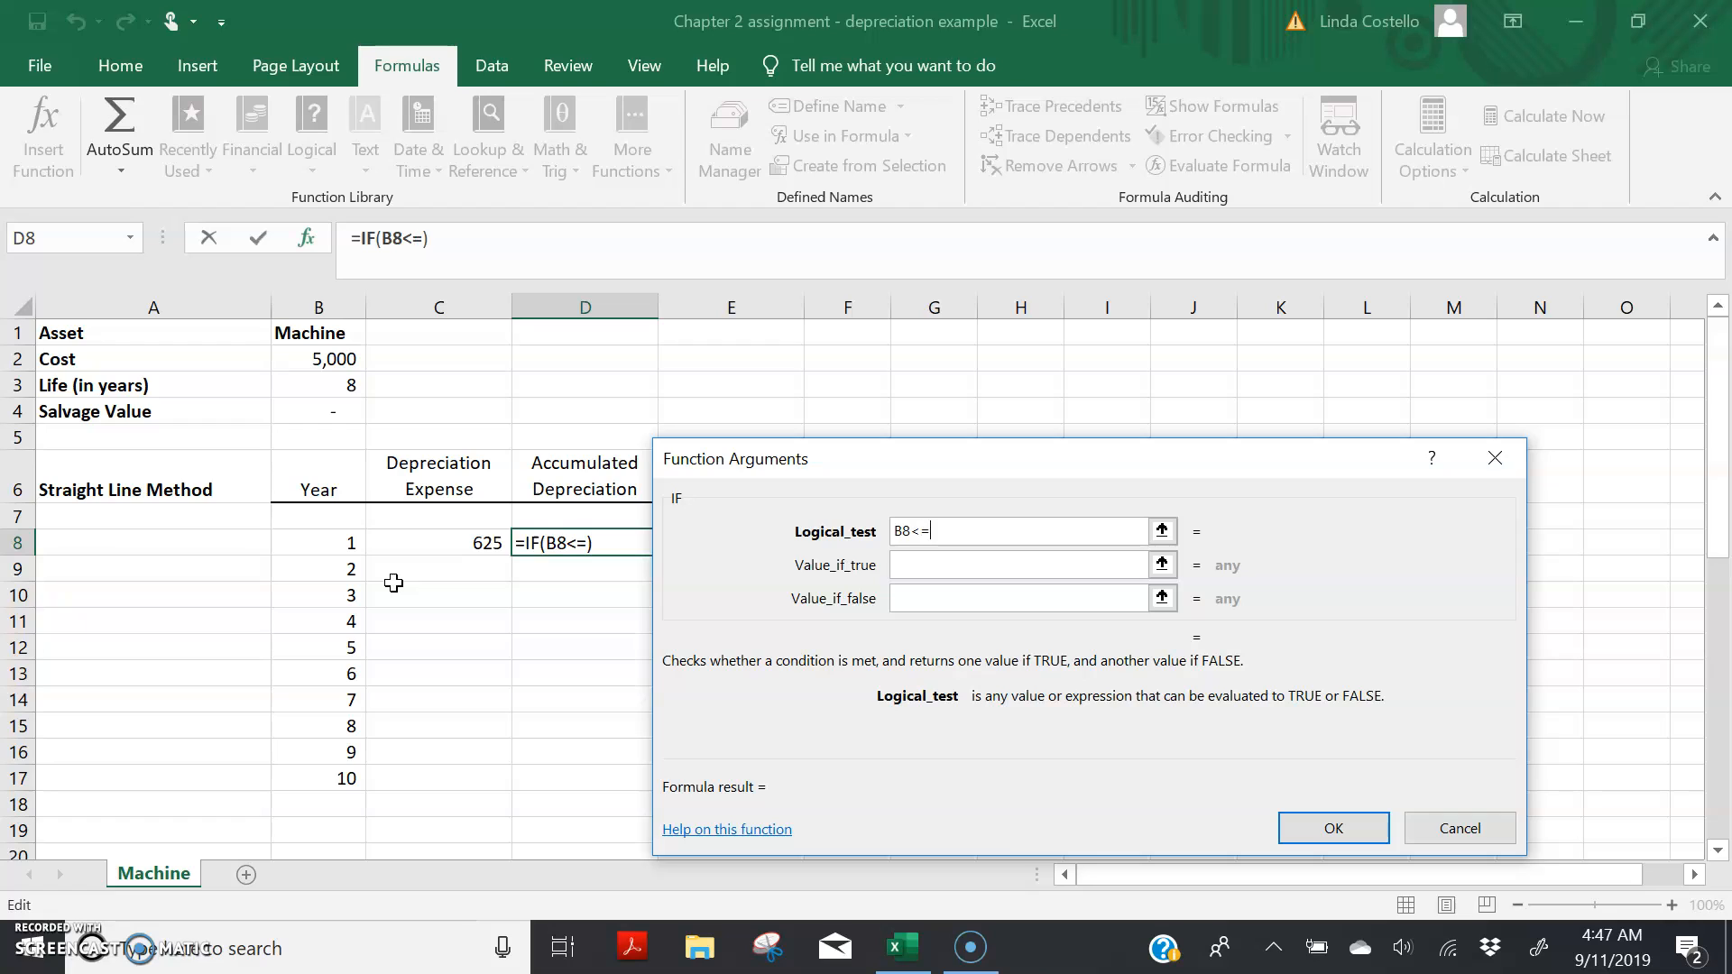
left_click(354, 384)
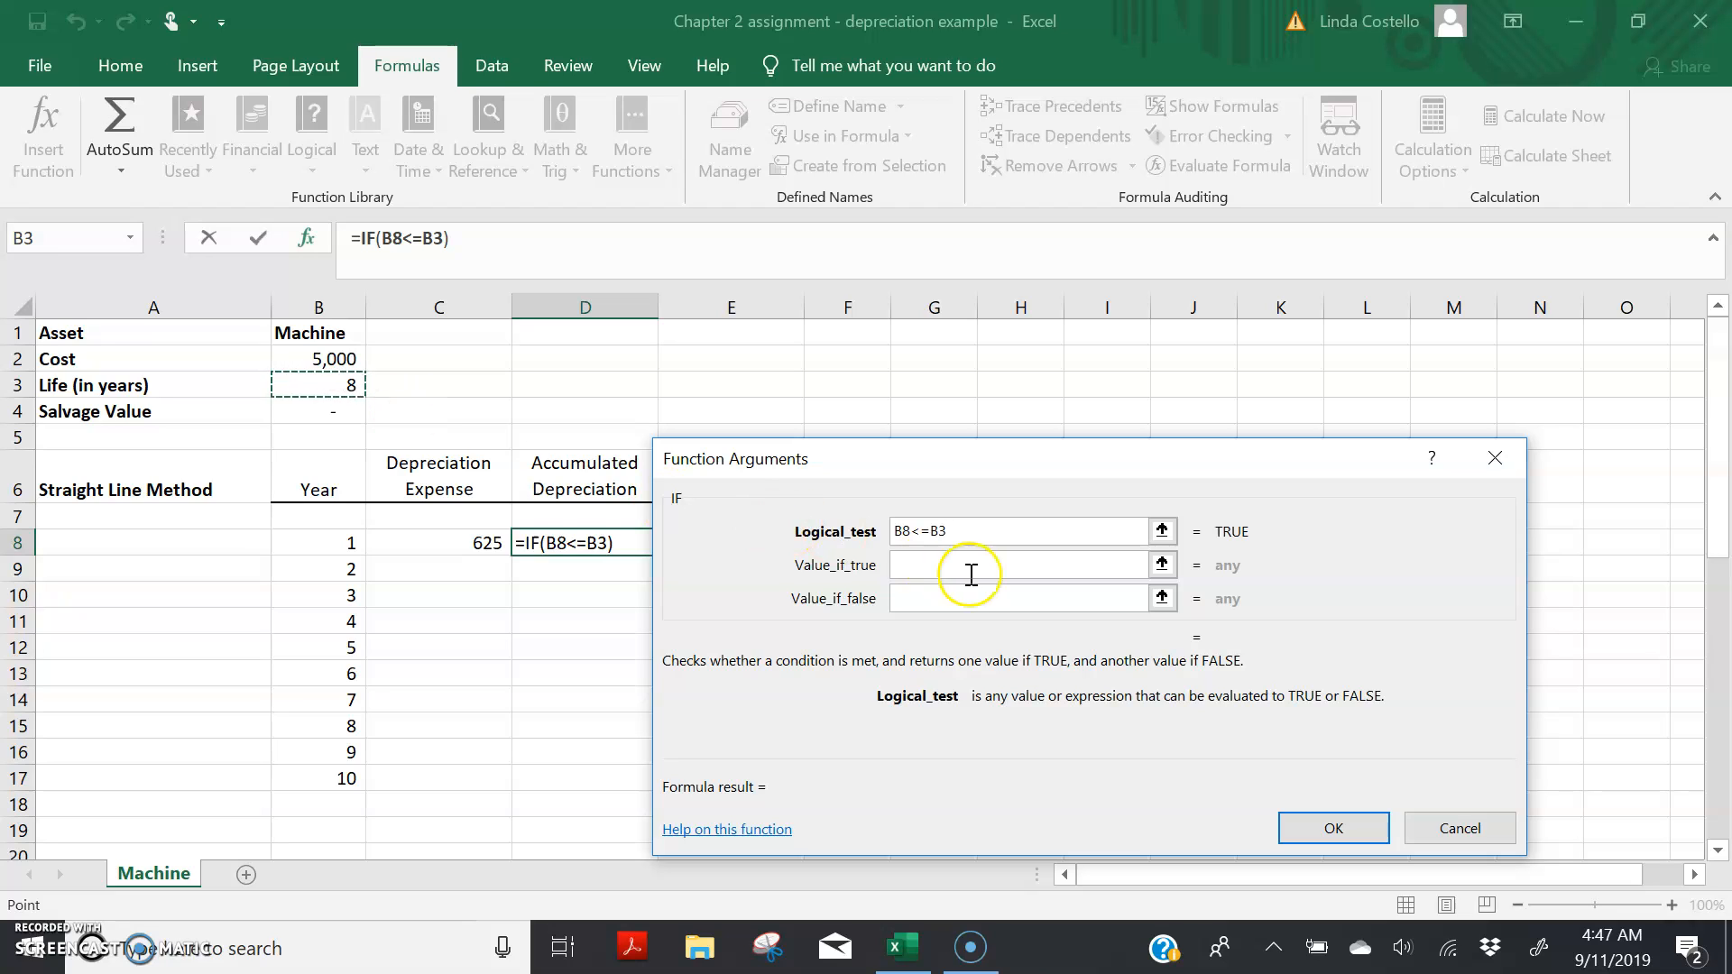
Step: Set the IF function's true value to ROUND((D7+C8),0), adding the year's expense to the prior accumulated depreciation
left_click(923, 560)
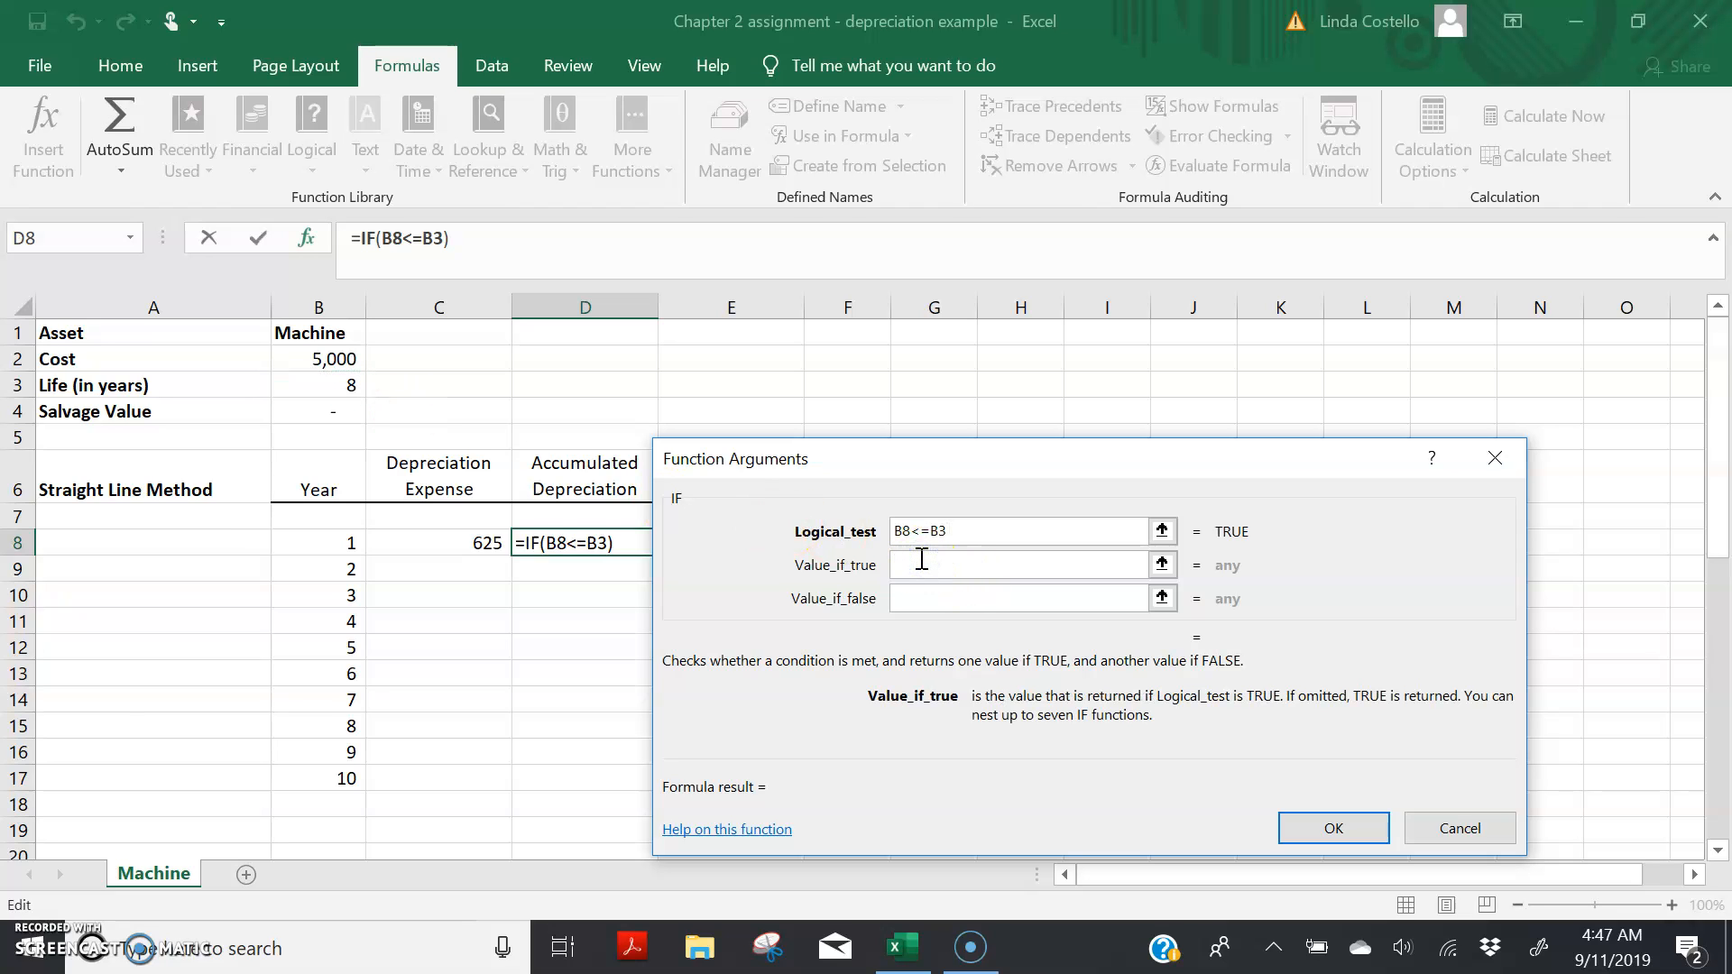
left_click(916, 559)
type("ROUND")
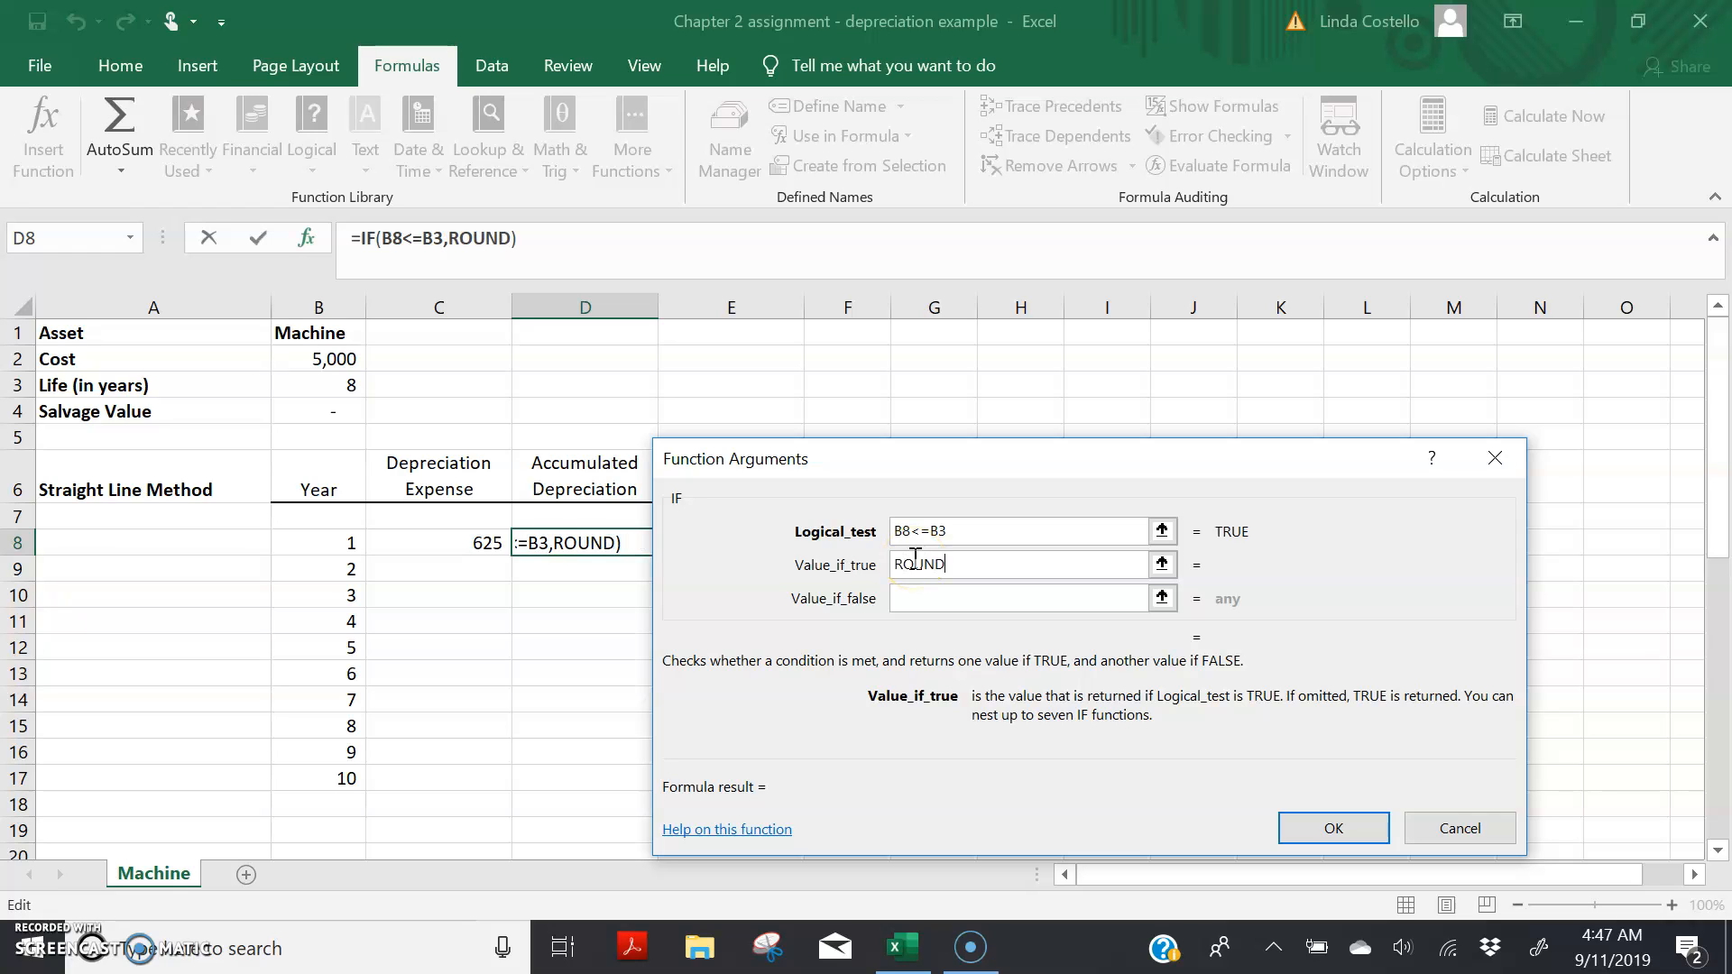
type("((")
left_click(576, 520)
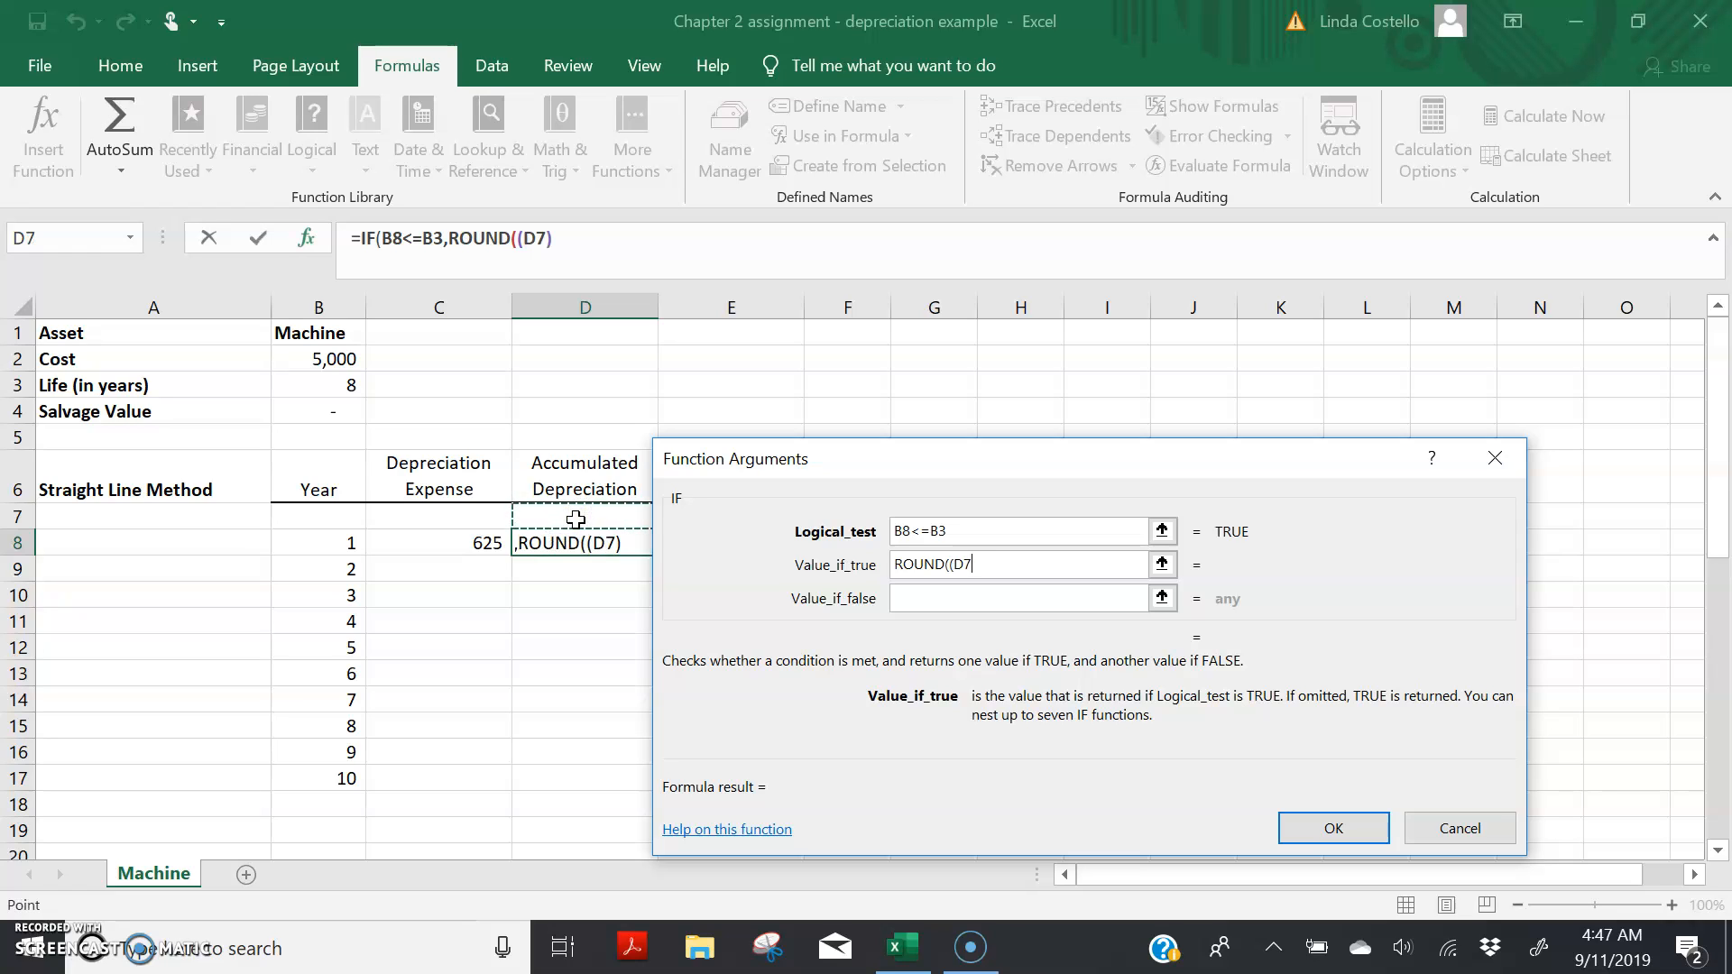
type("+")
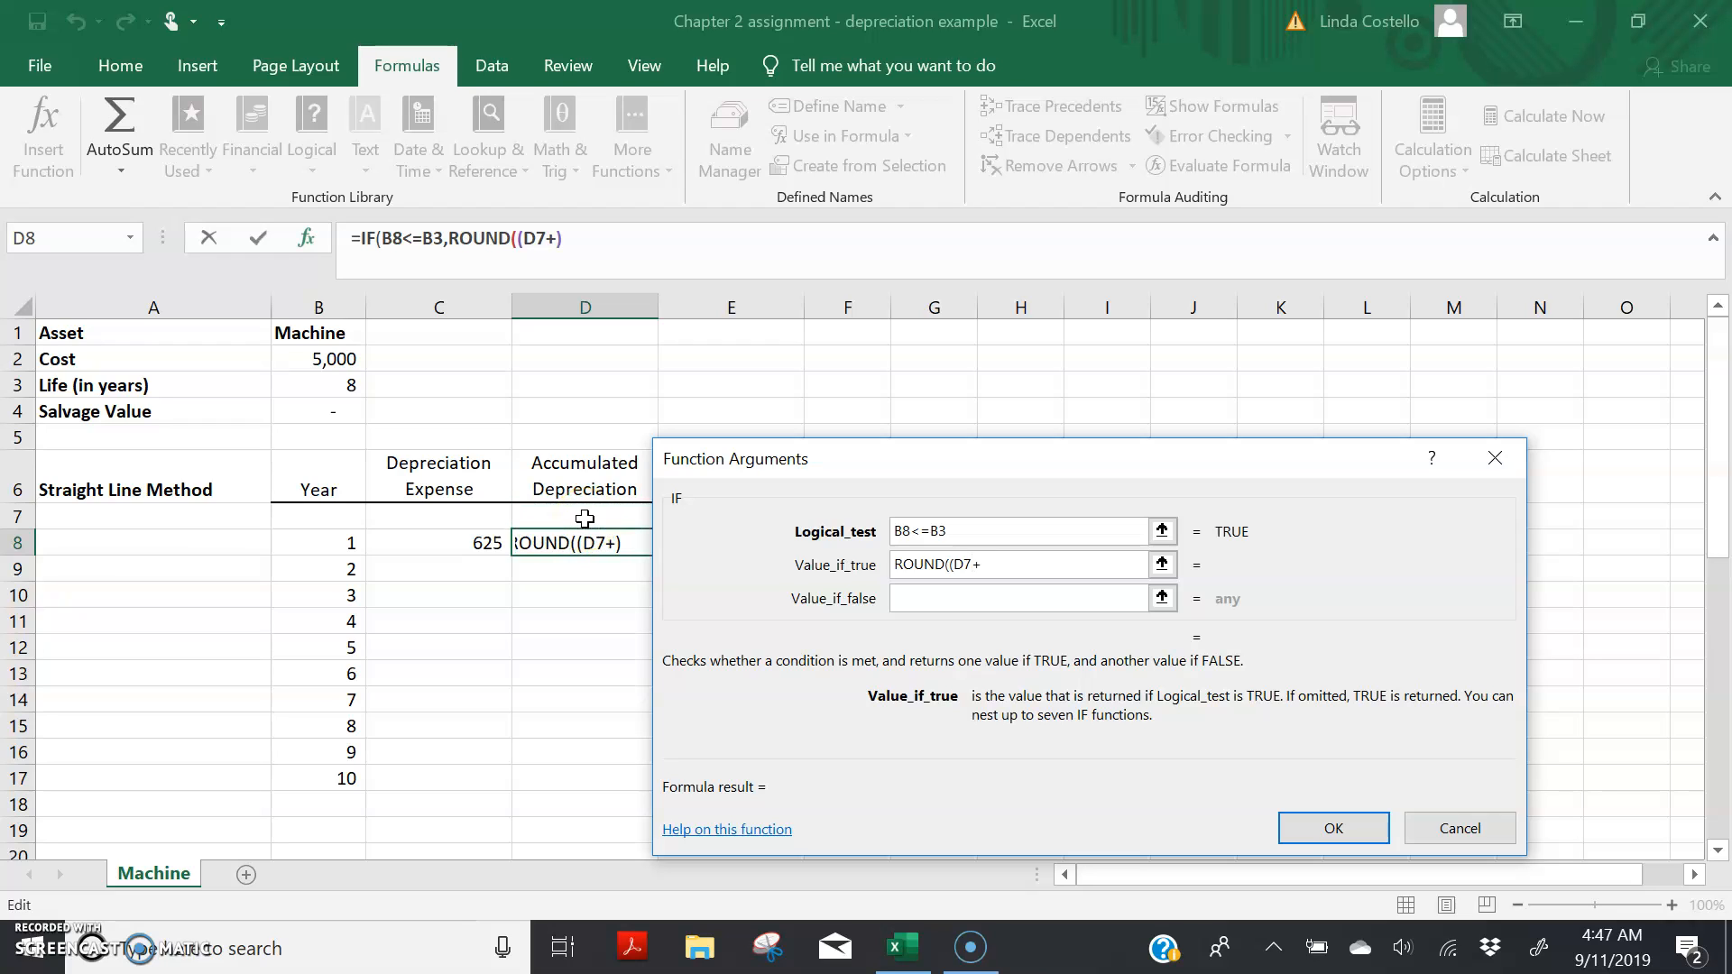
left_click(485, 546)
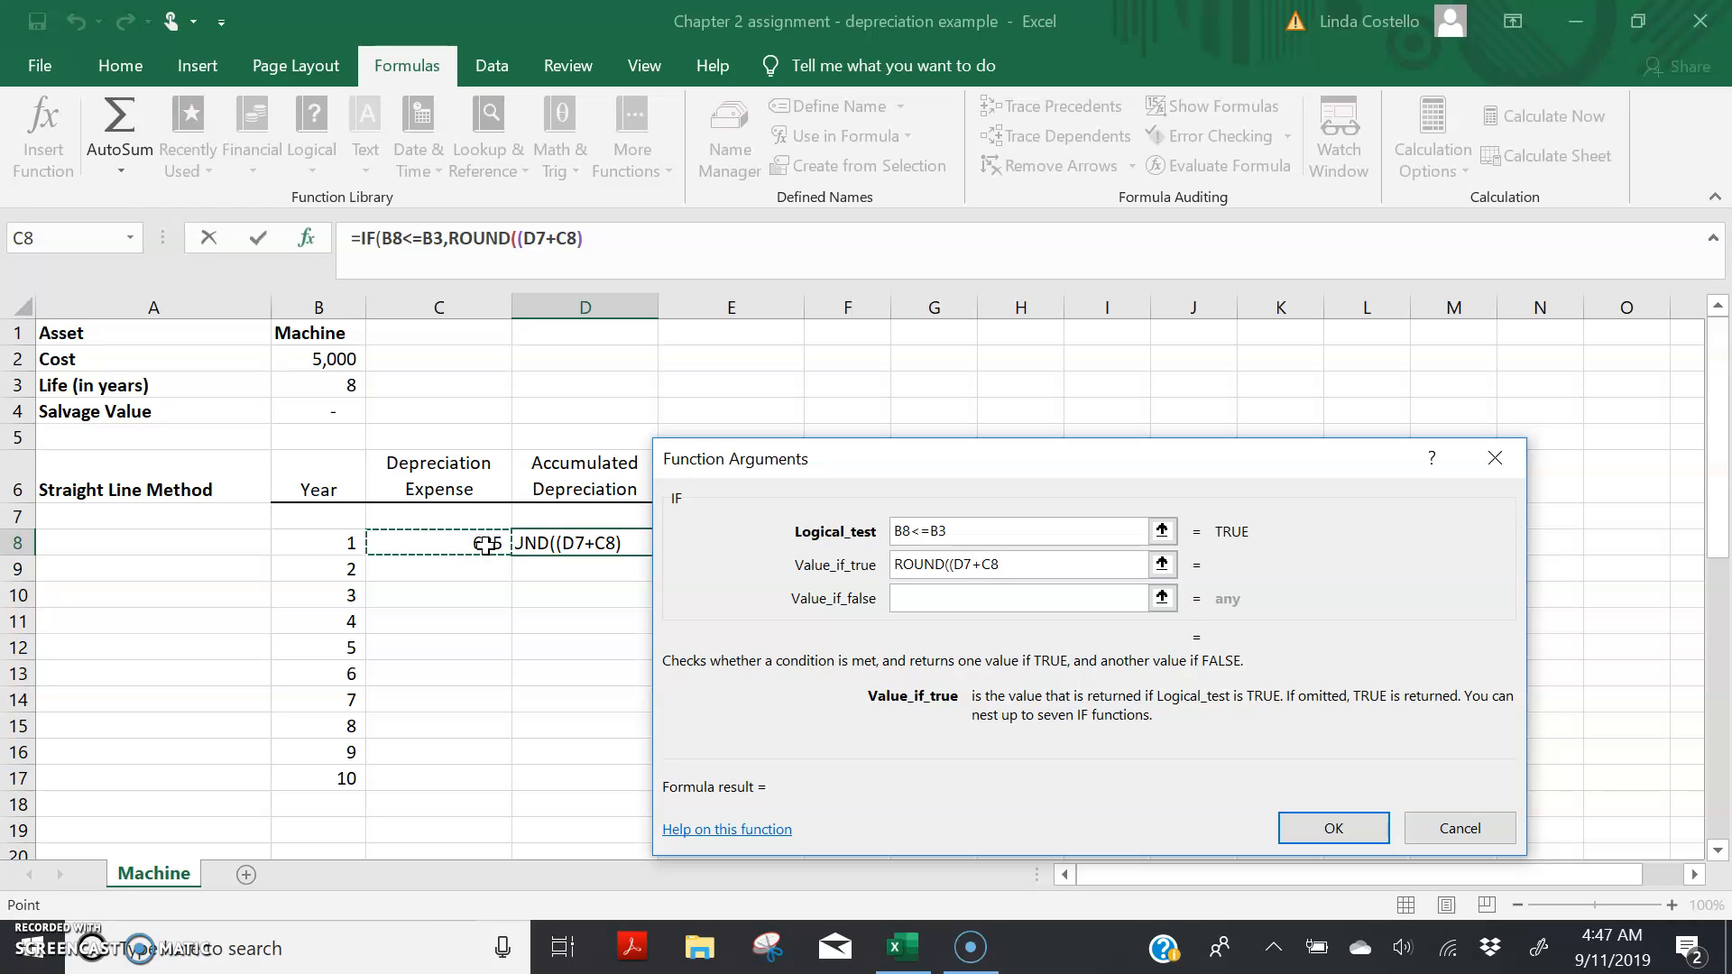
type(")")
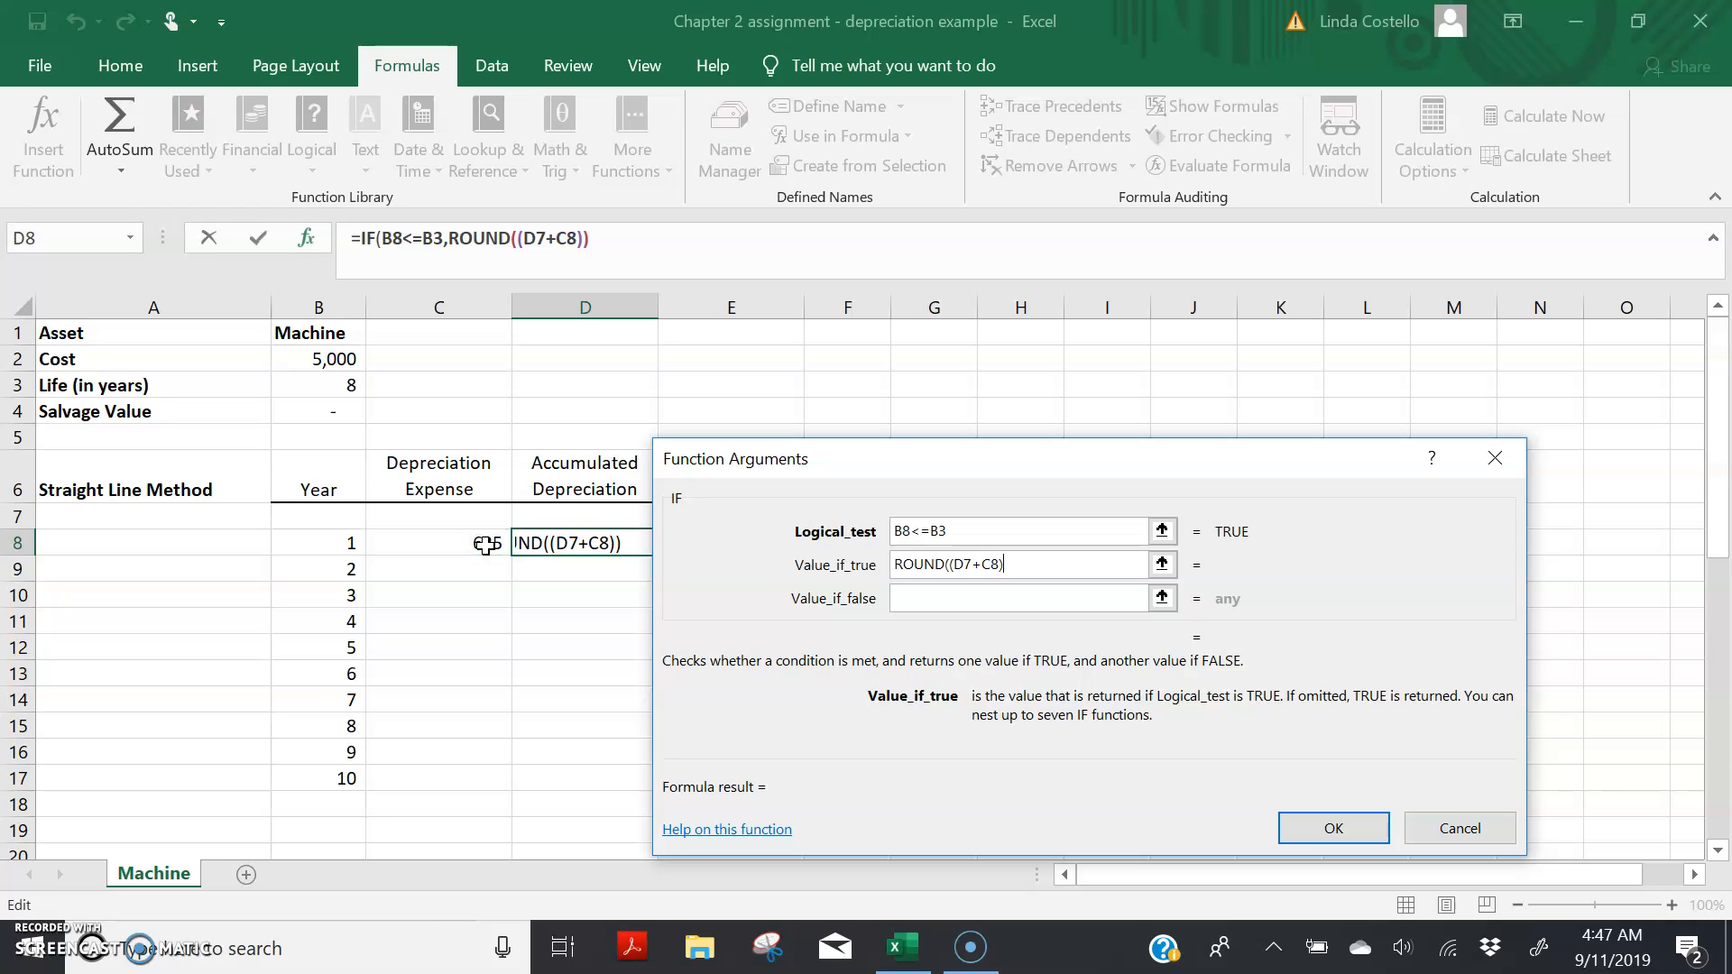
type(",0")
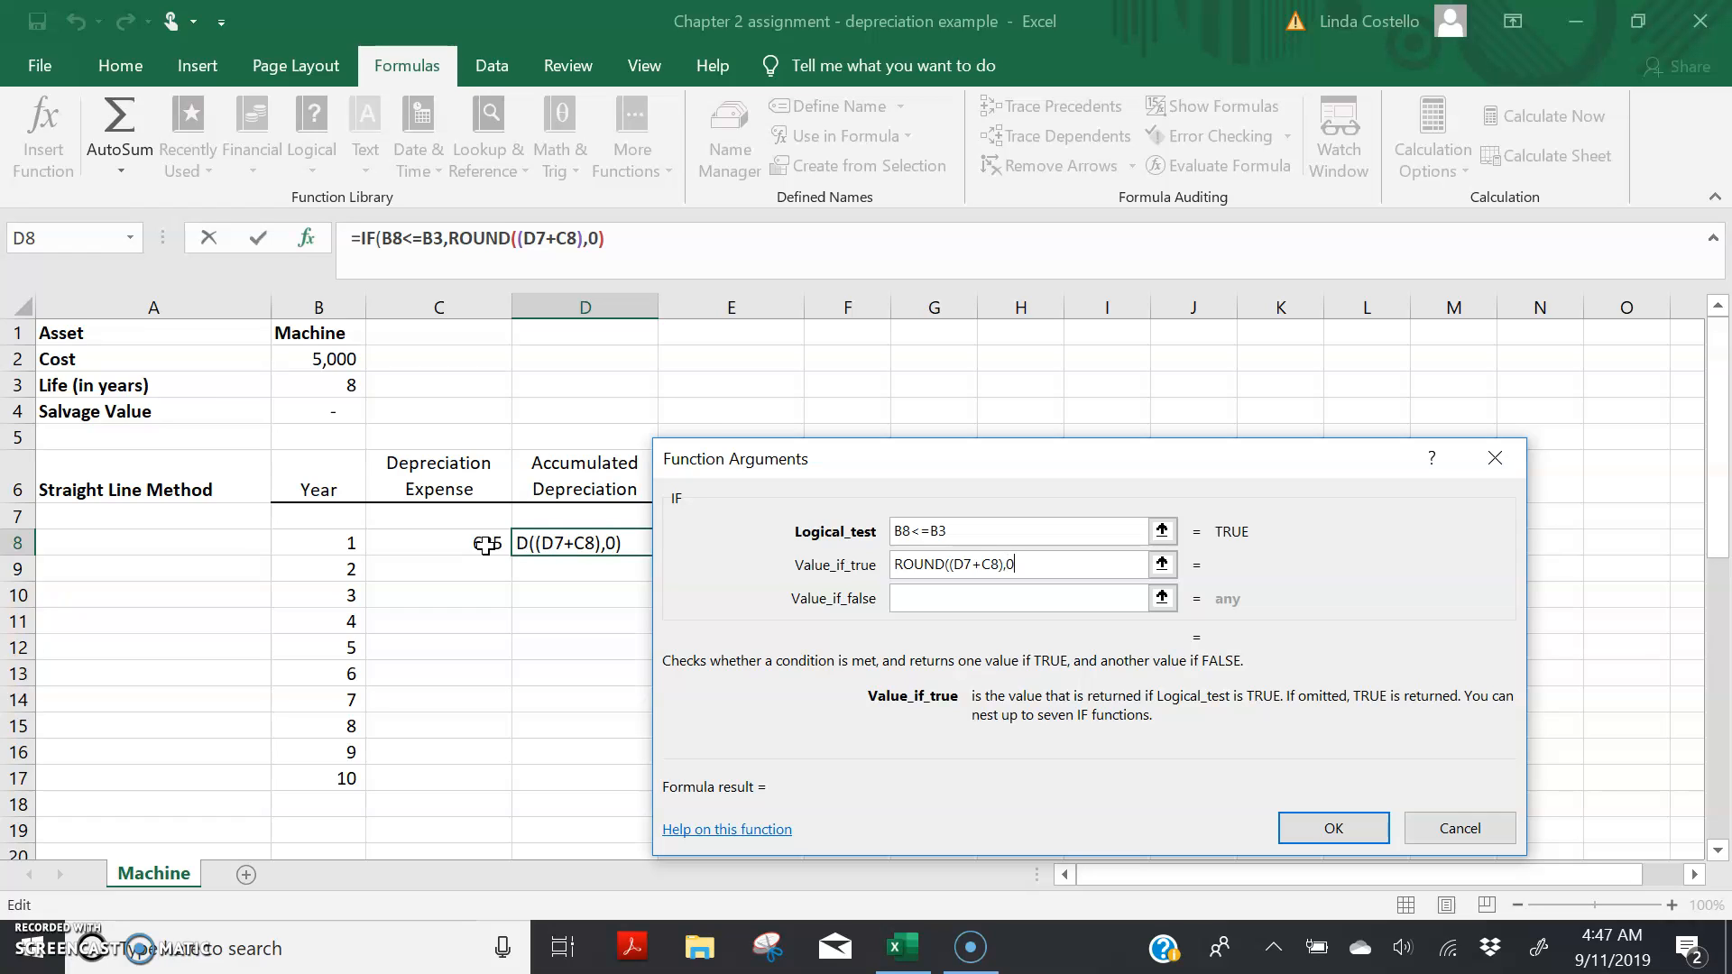
type(")")
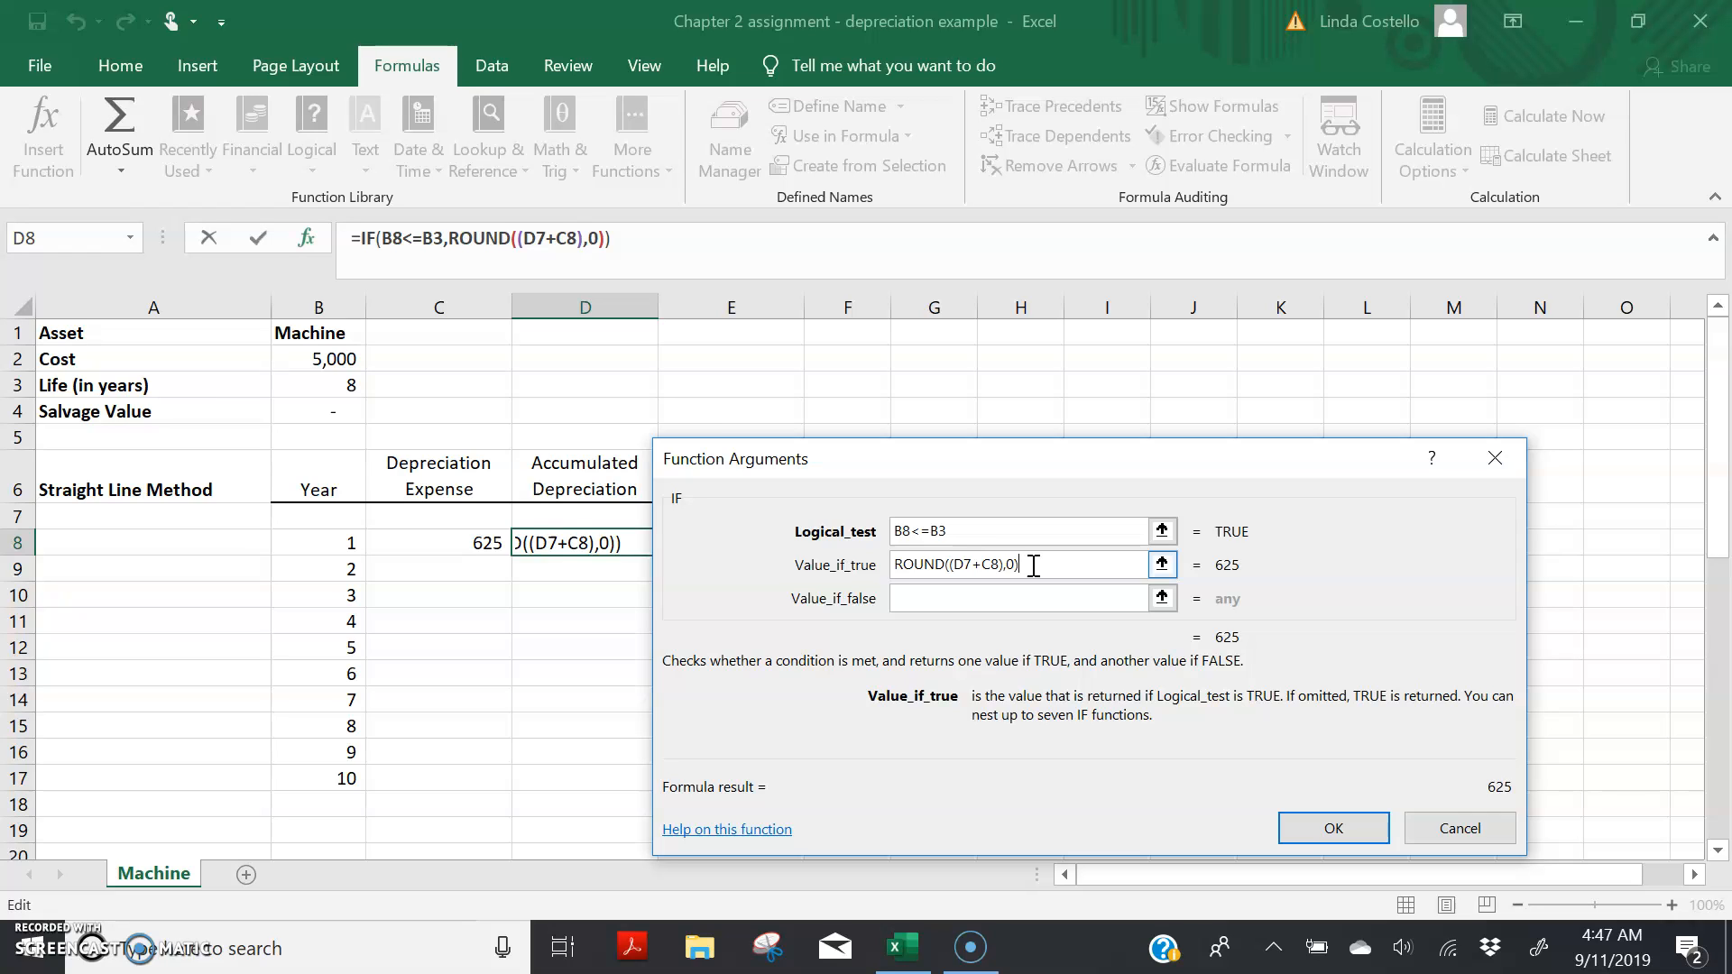
Step: Set the false value to an empty string, "", and accept the accumulated depreciation formula in D8
left_click(937, 598)
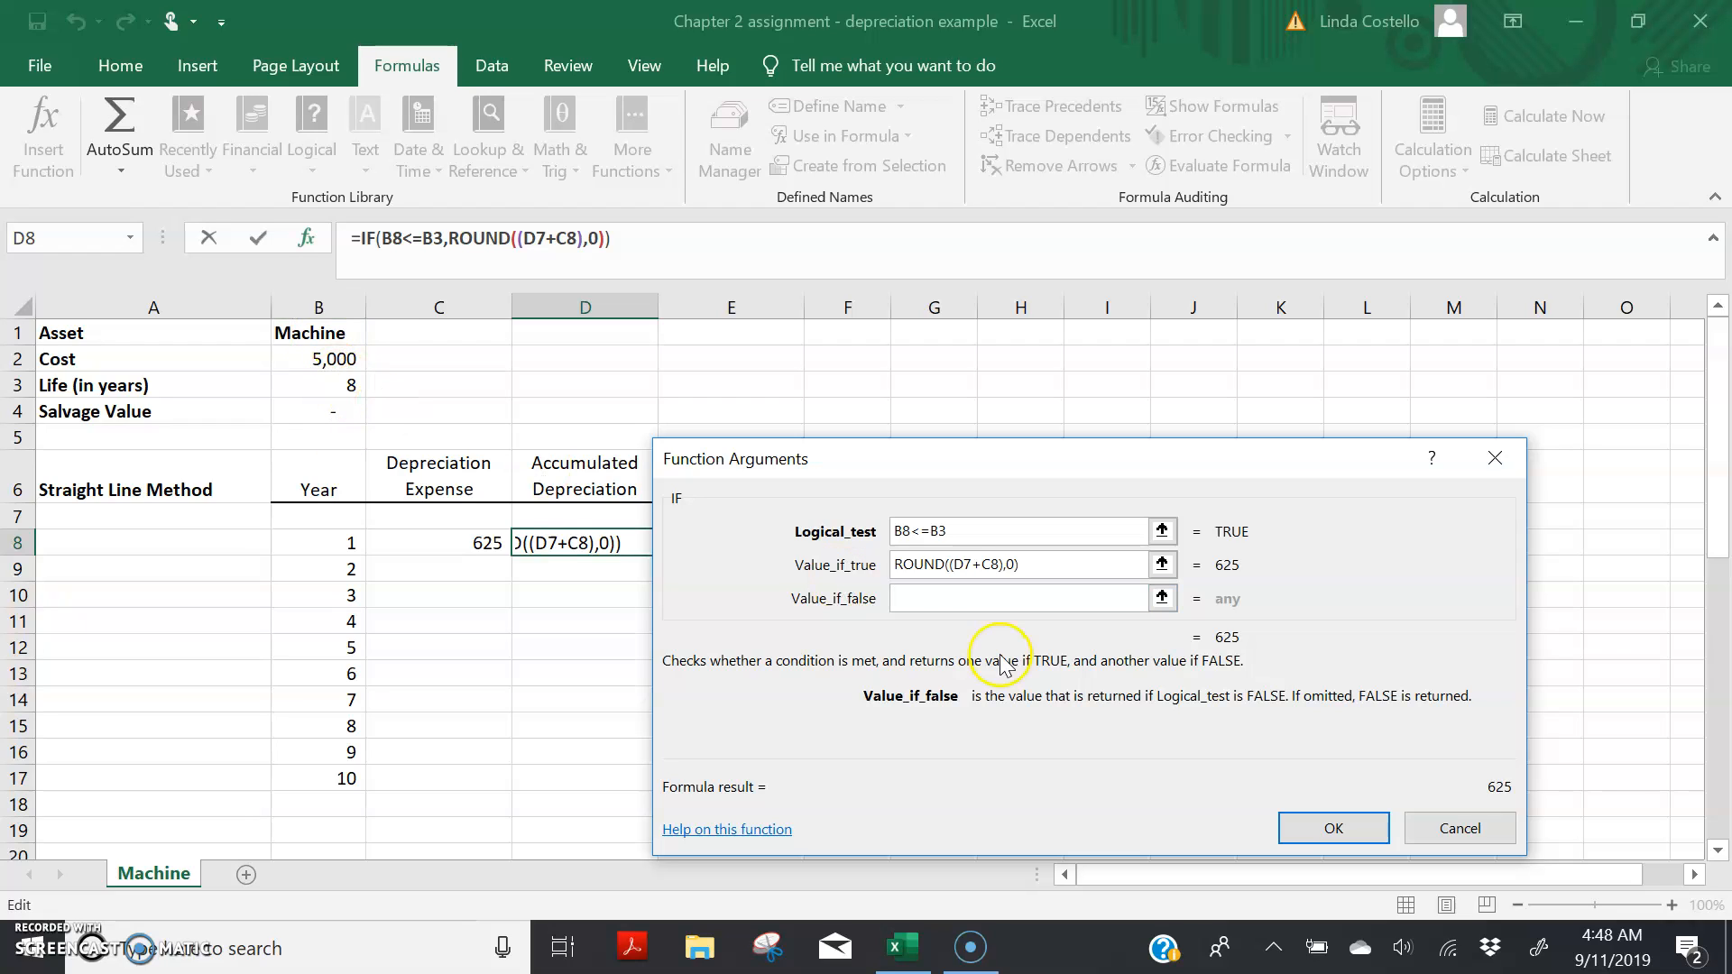
left_click(938, 594)
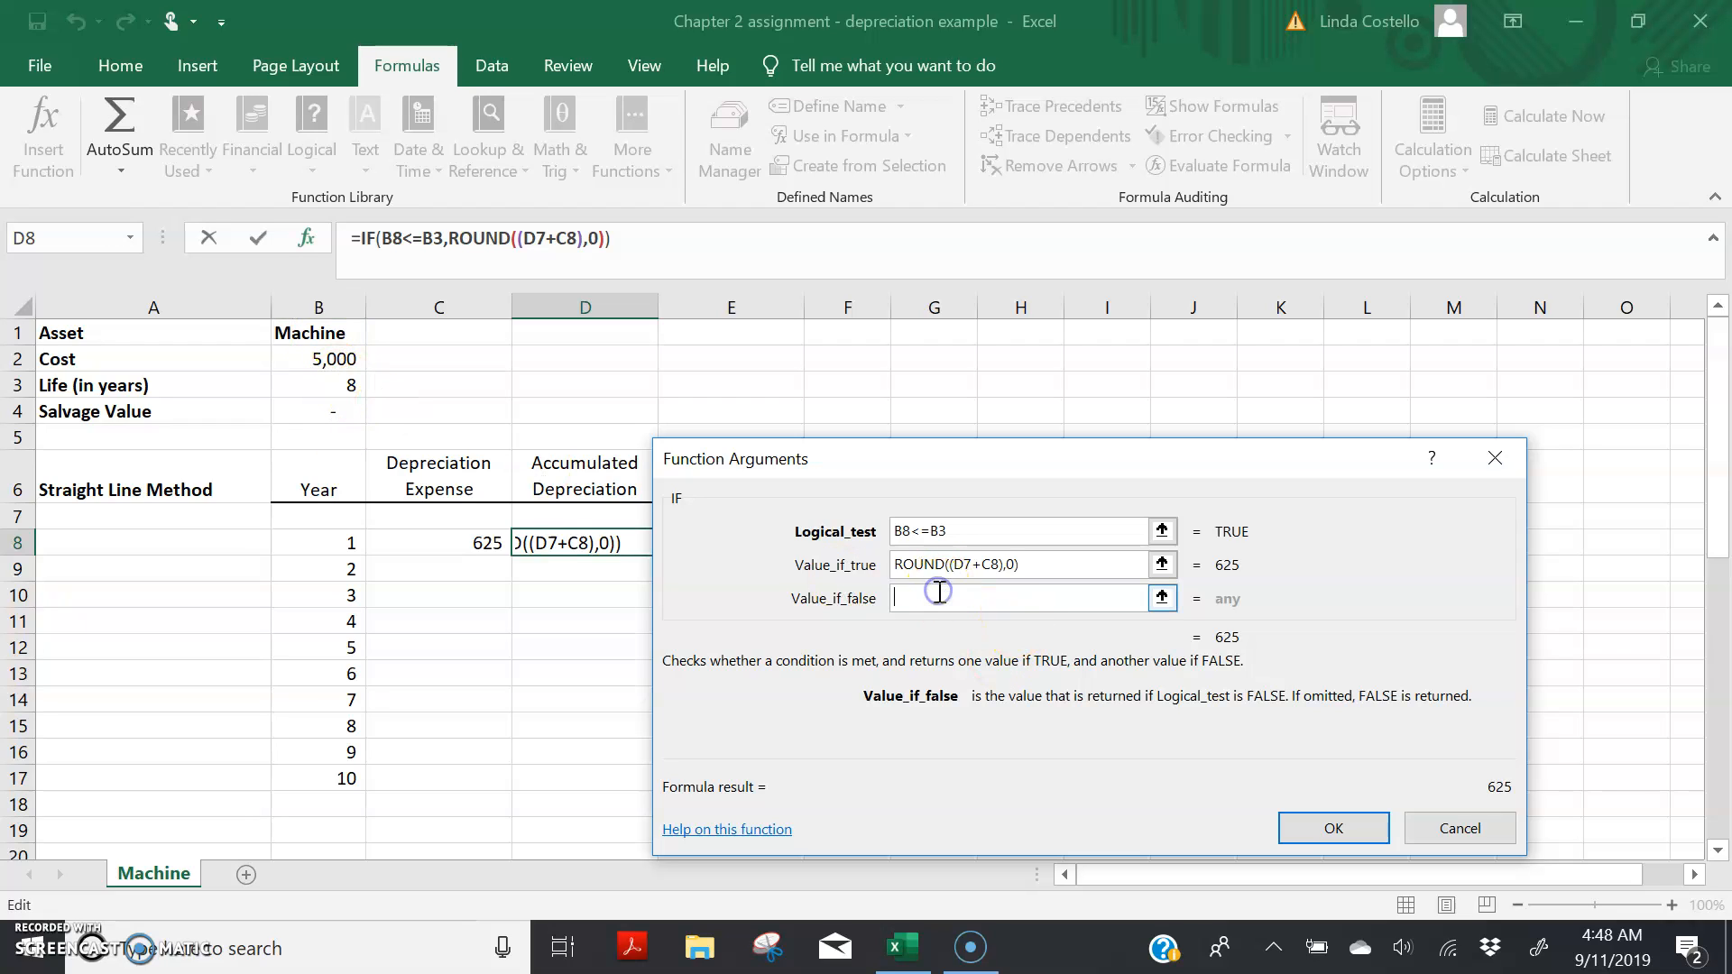
type("\"\"")
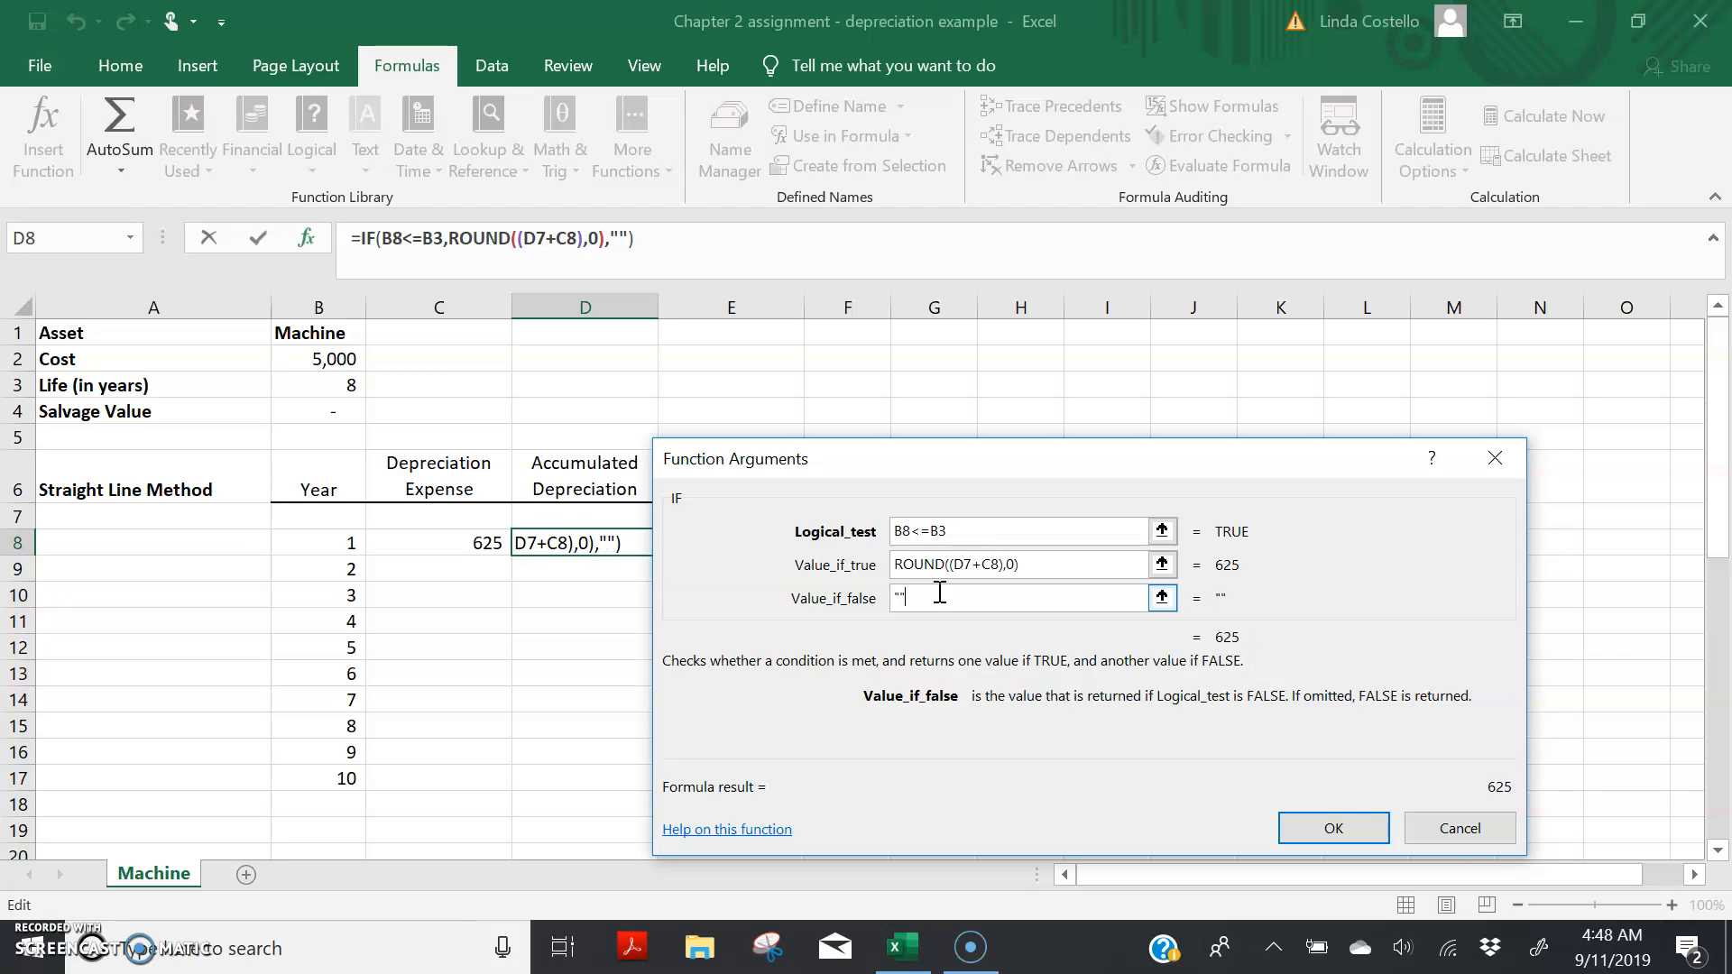
left_click(1321, 839)
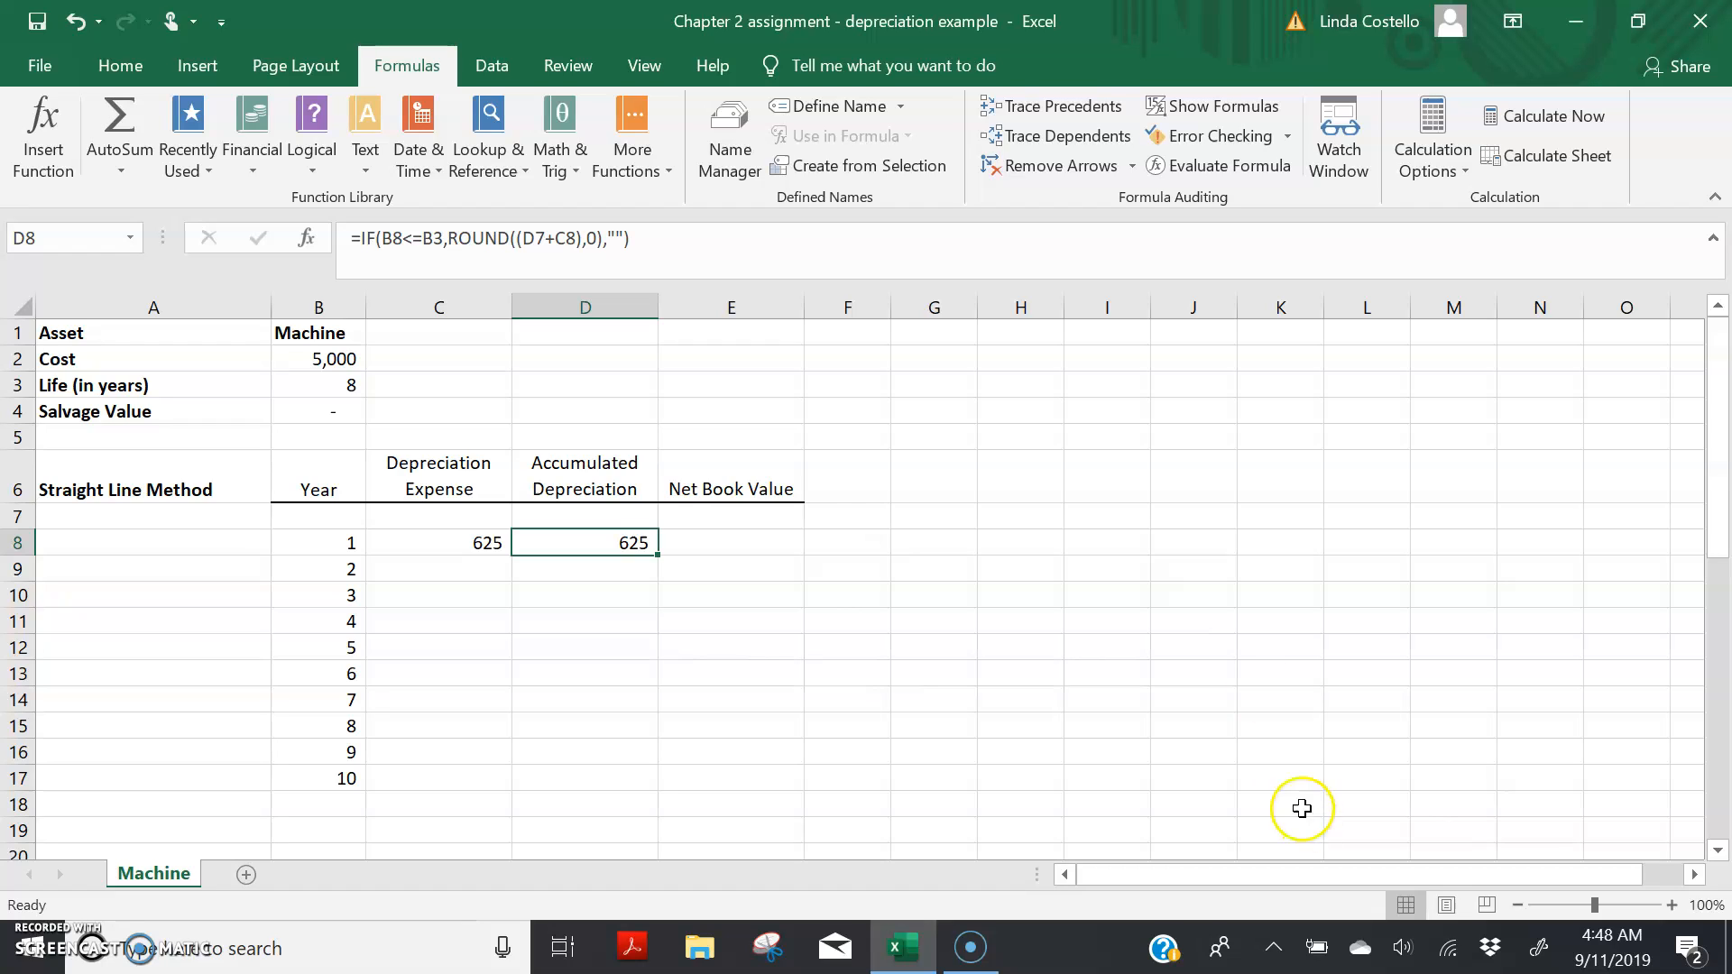
Step: Start an IF function in E8 for net book value with the logical test B8<=B$3, locking the life's row
left_click(724, 545)
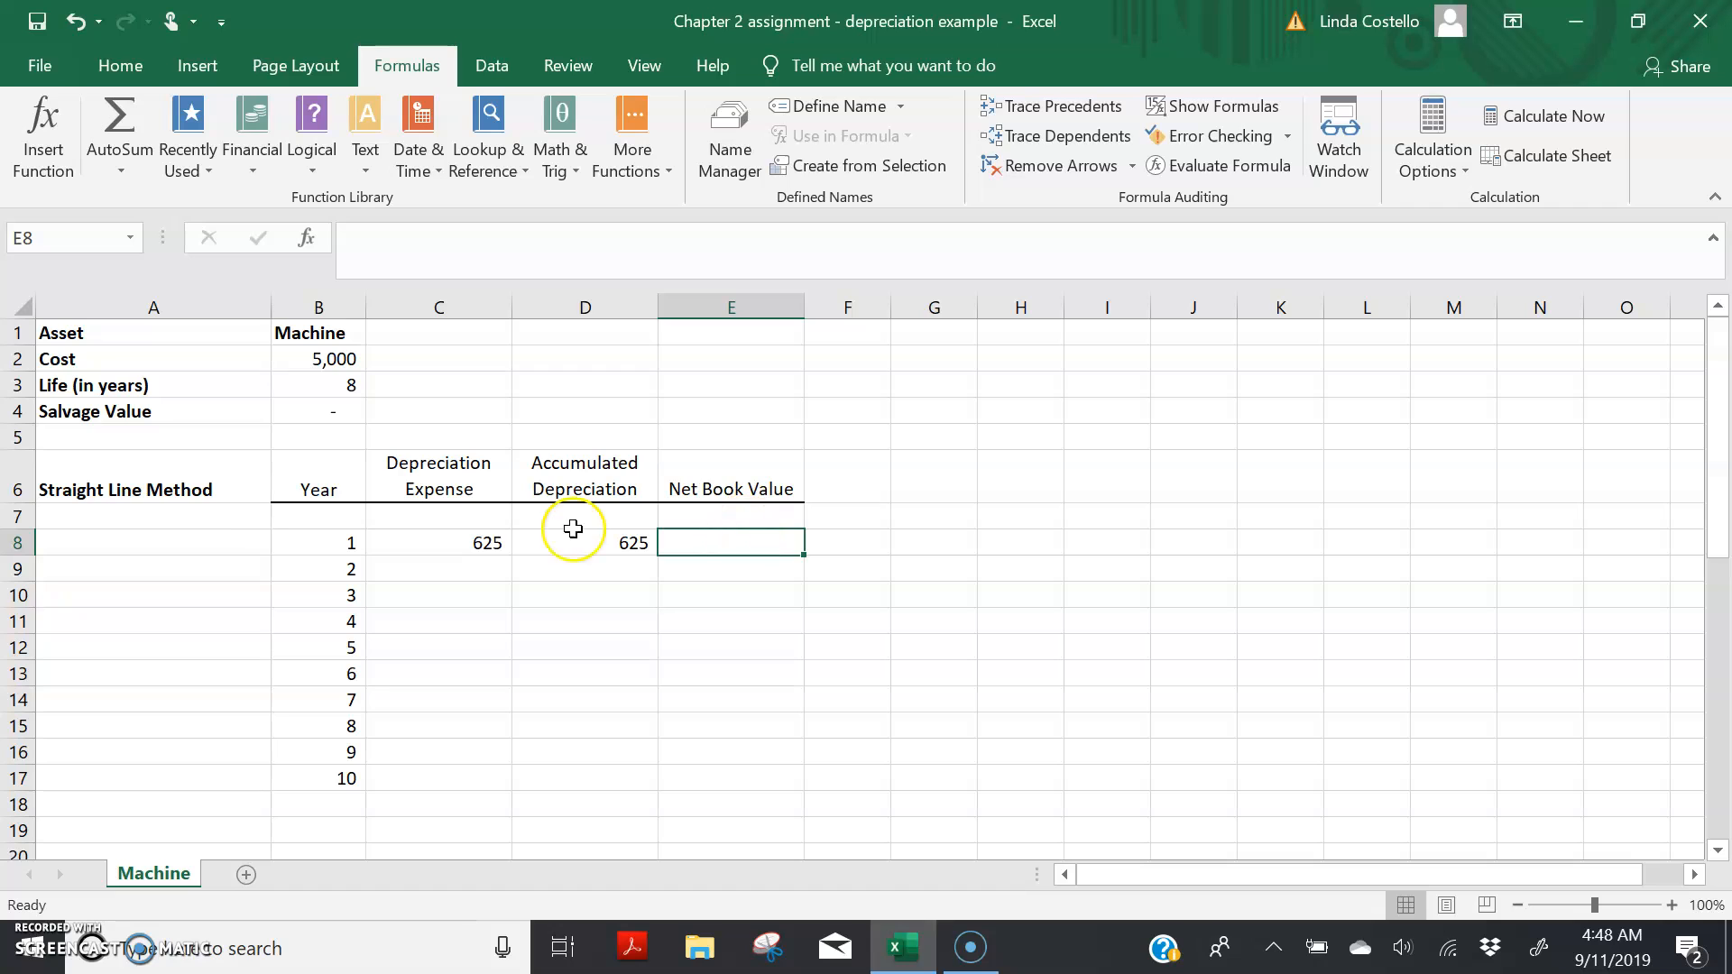
left_click(36, 126)
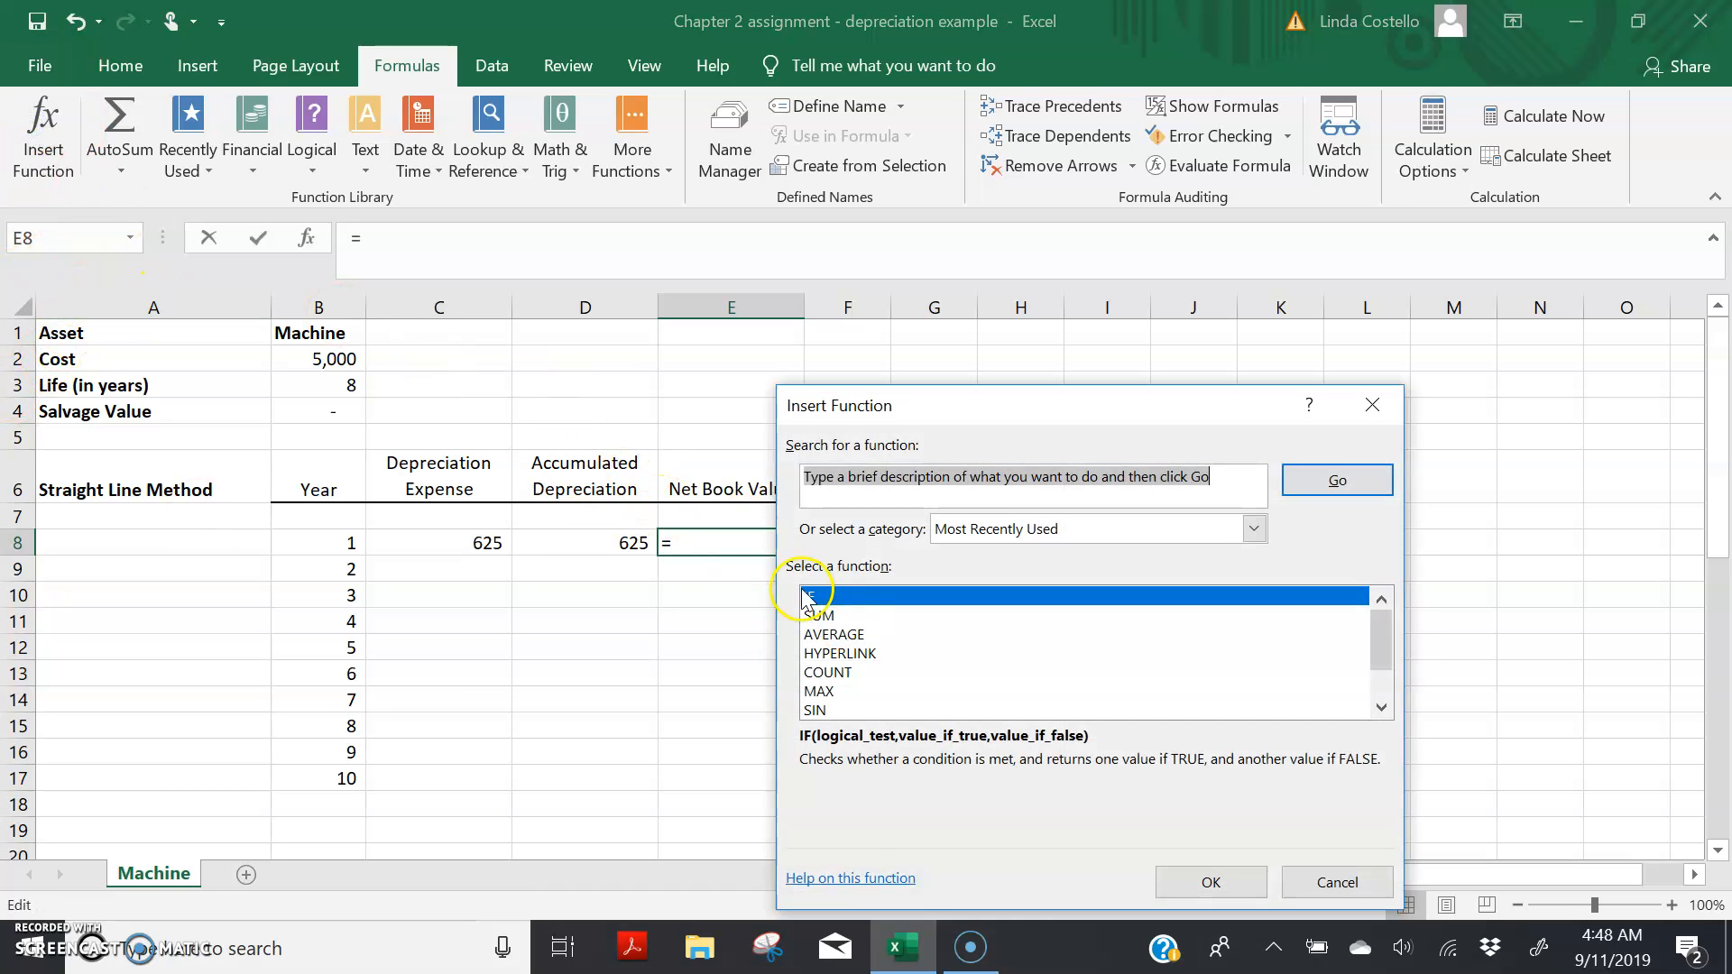
double_click(807, 597)
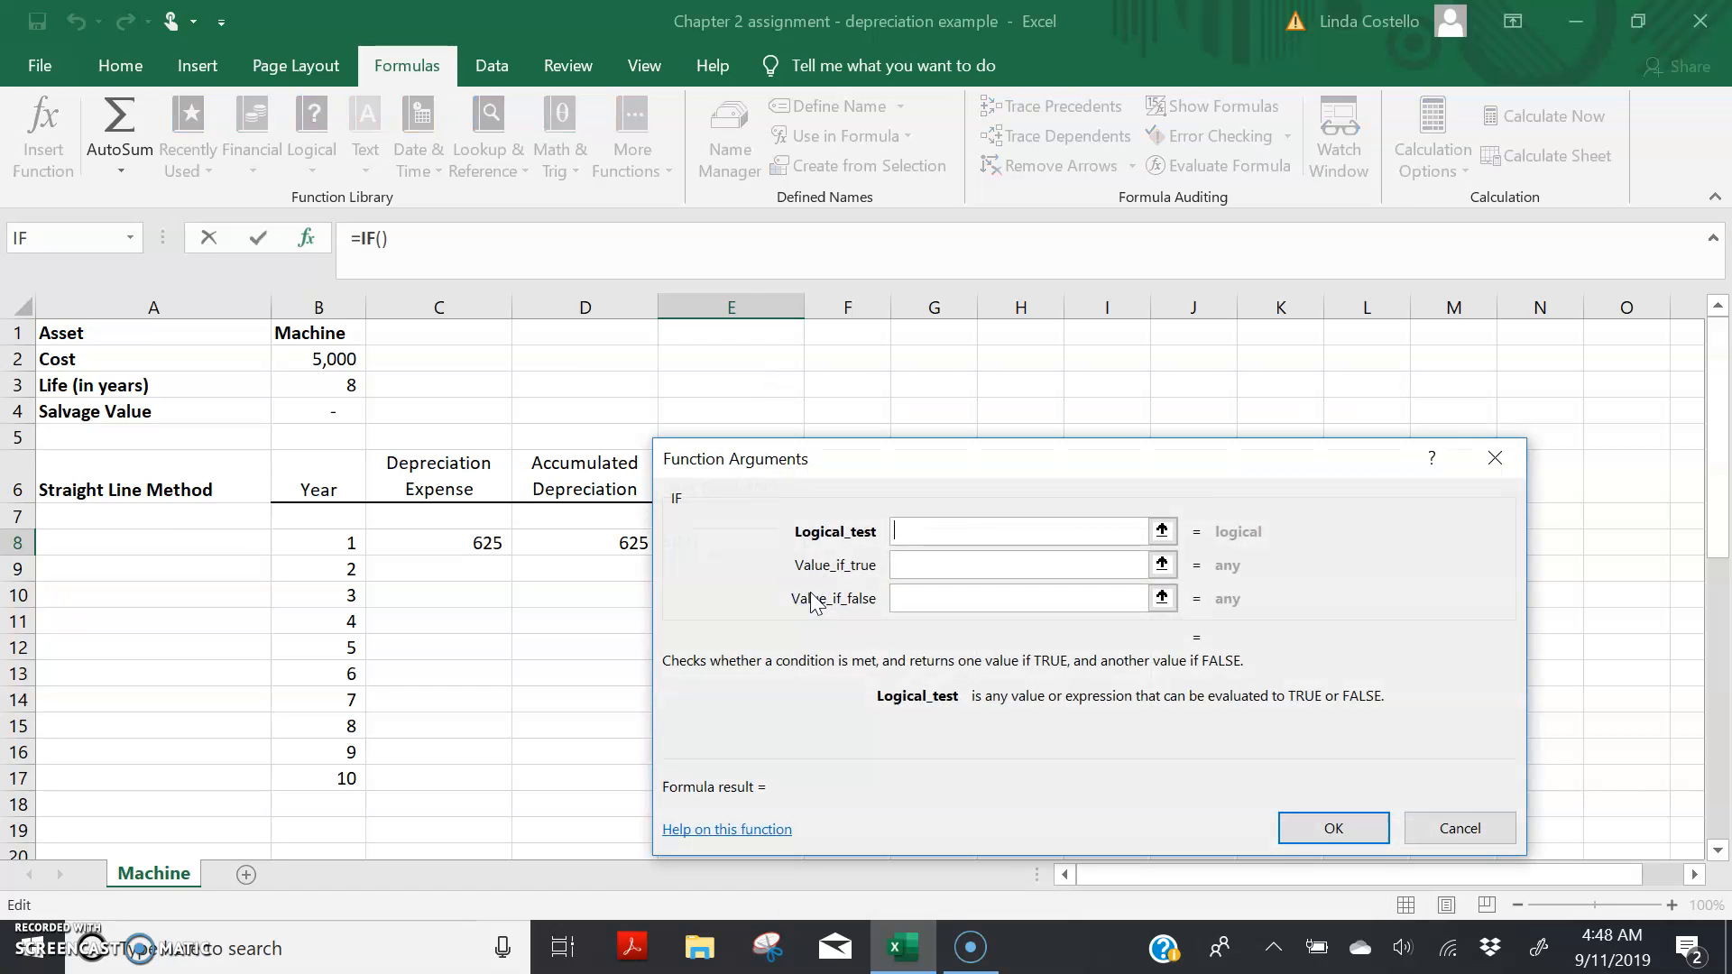
left_click(349, 545)
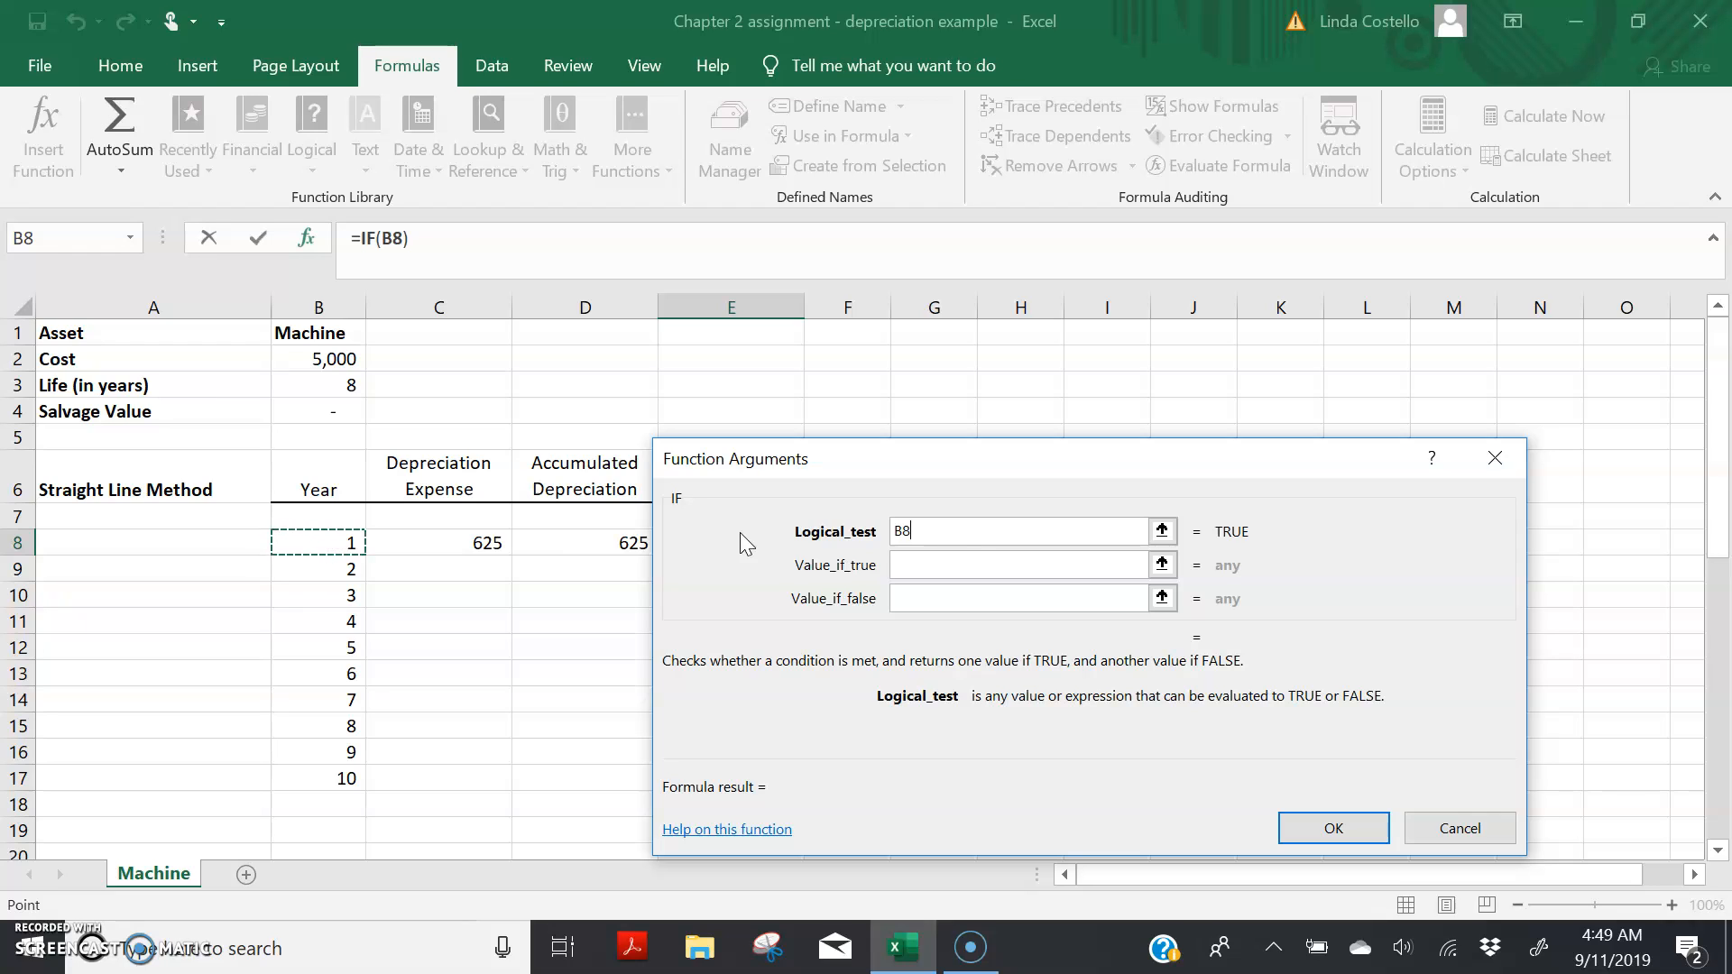
type("<=")
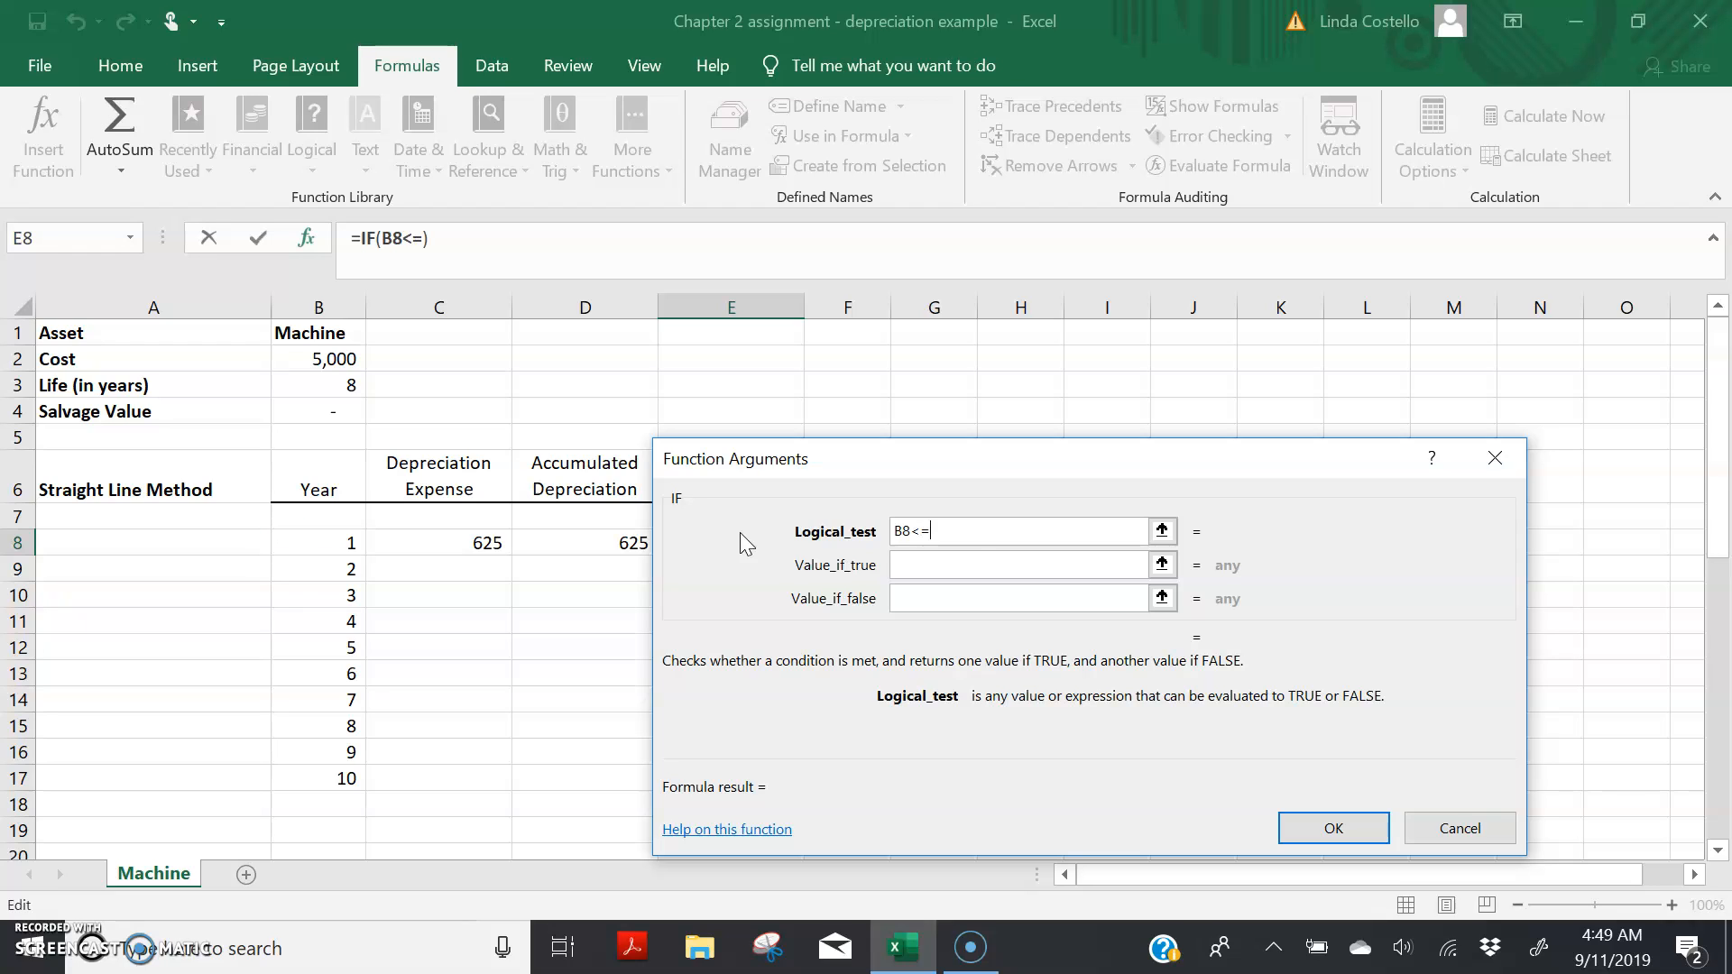
left_click(351, 389)
left_click(939, 532)
type("$3")
Step: Set the IF function's true value to B$2-D8, subtracting accumulated depreciation from the row-locked cost
left_click(933, 567)
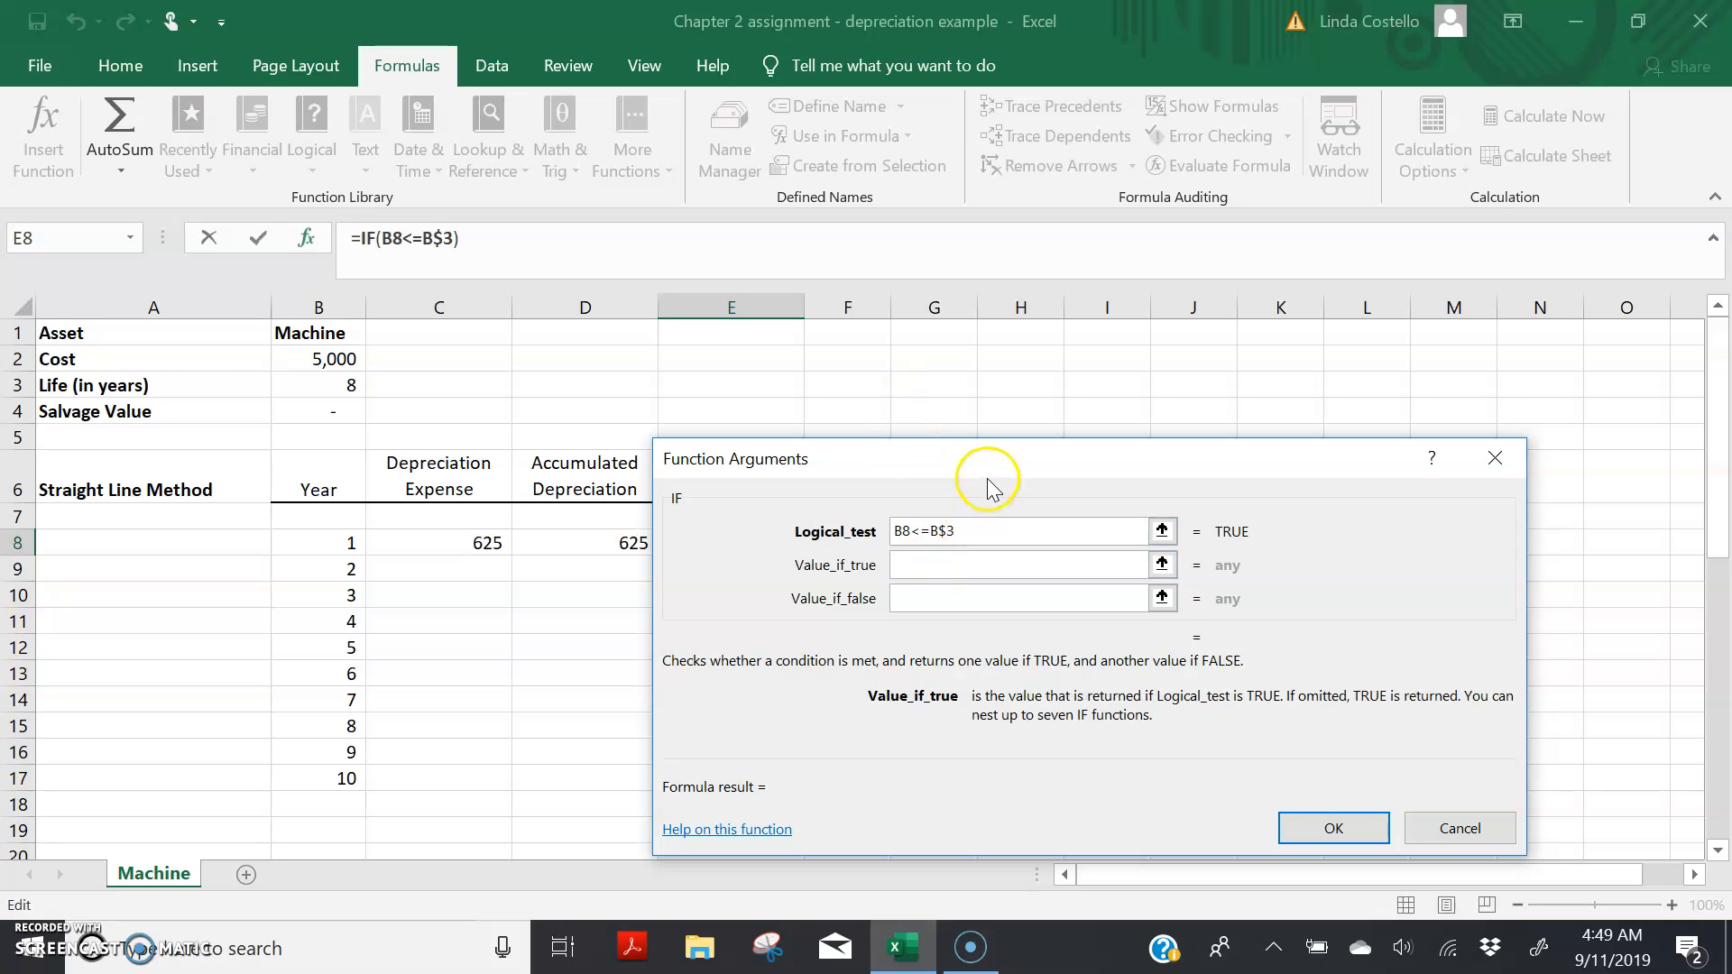
left_click_drag(999, 465, 1203, 494)
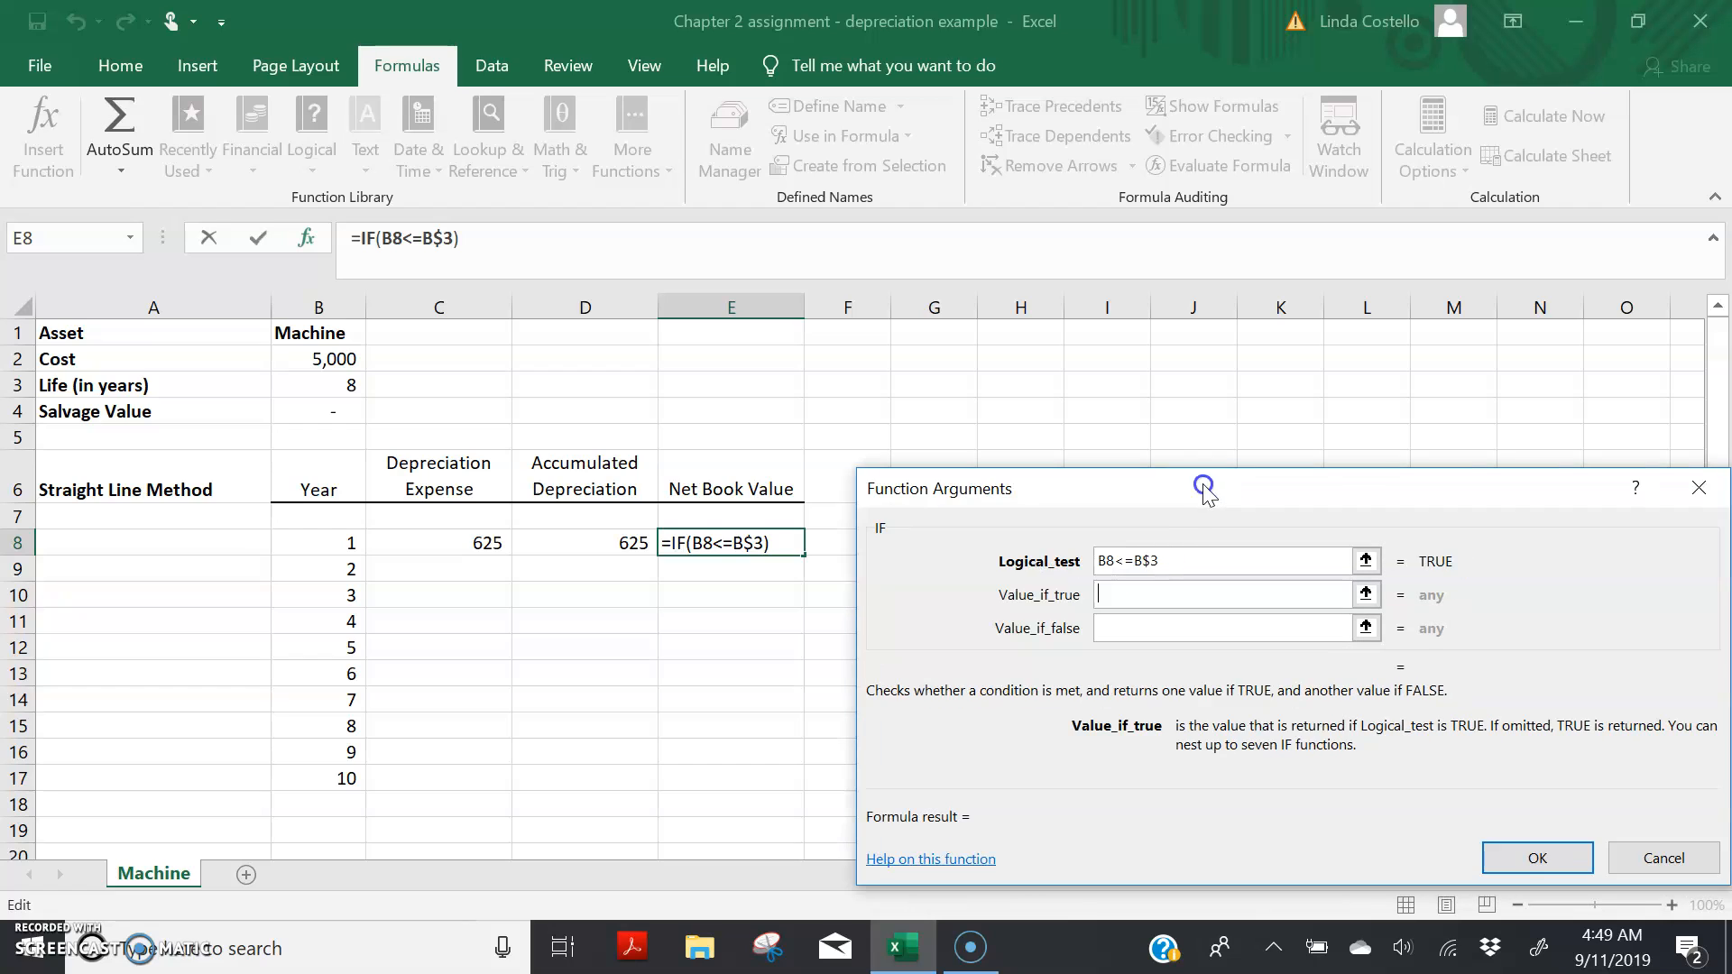
left_click(327, 359)
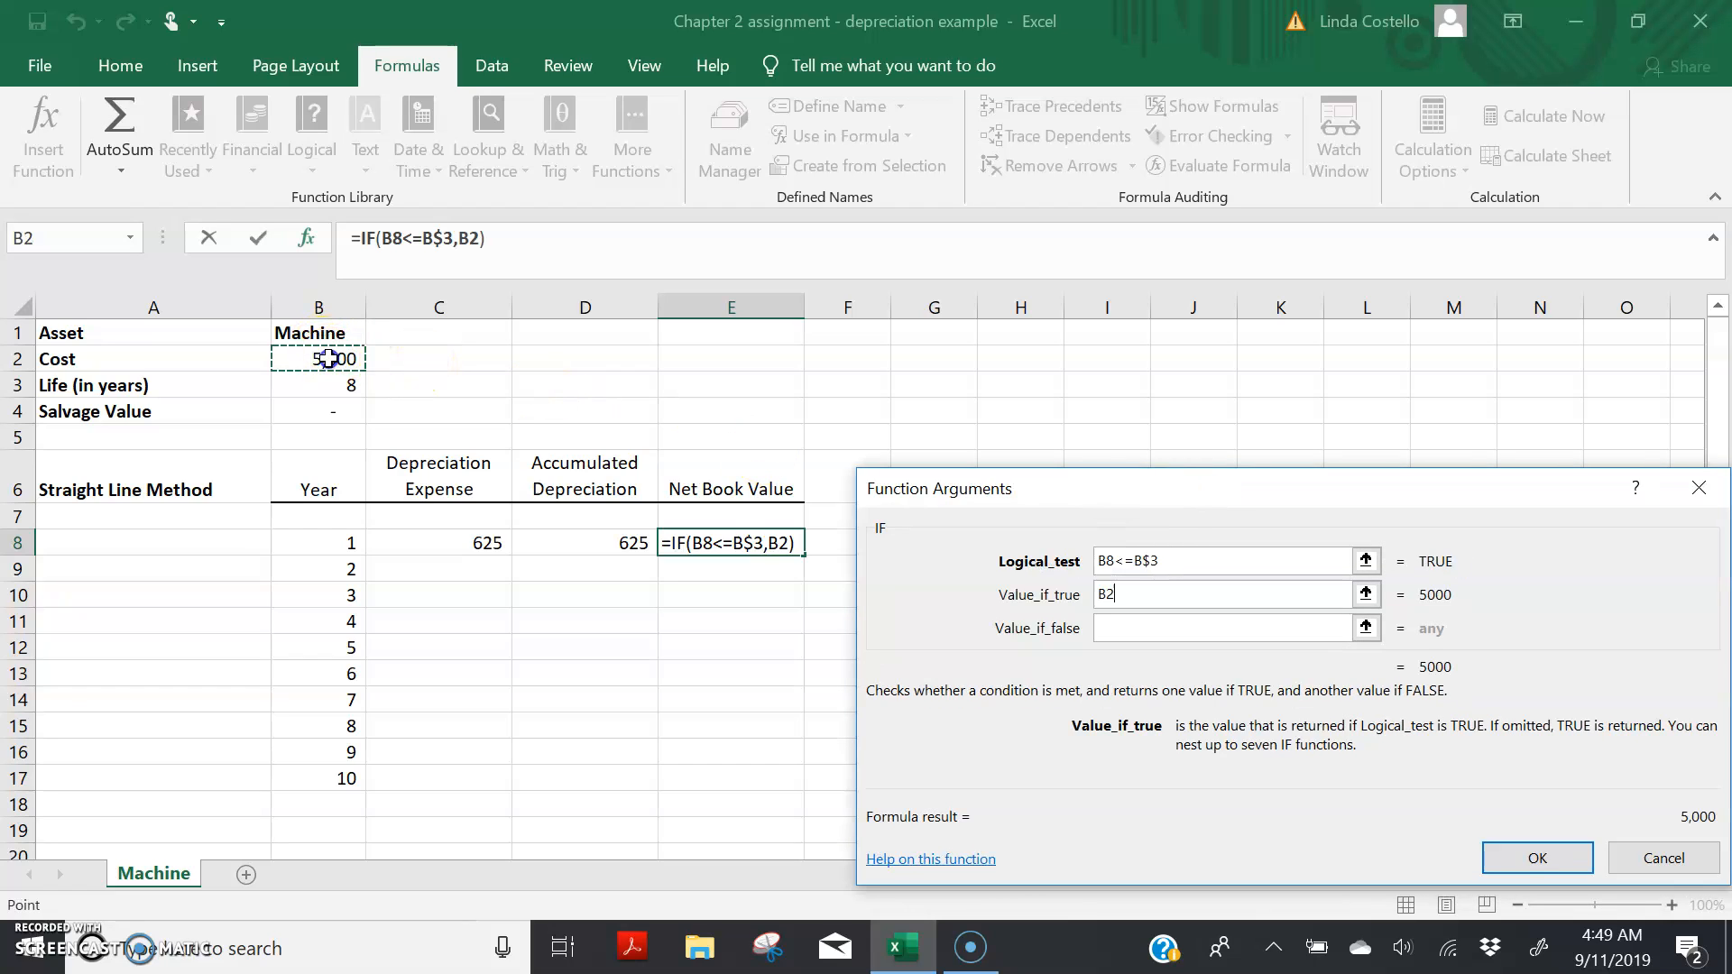
type("-")
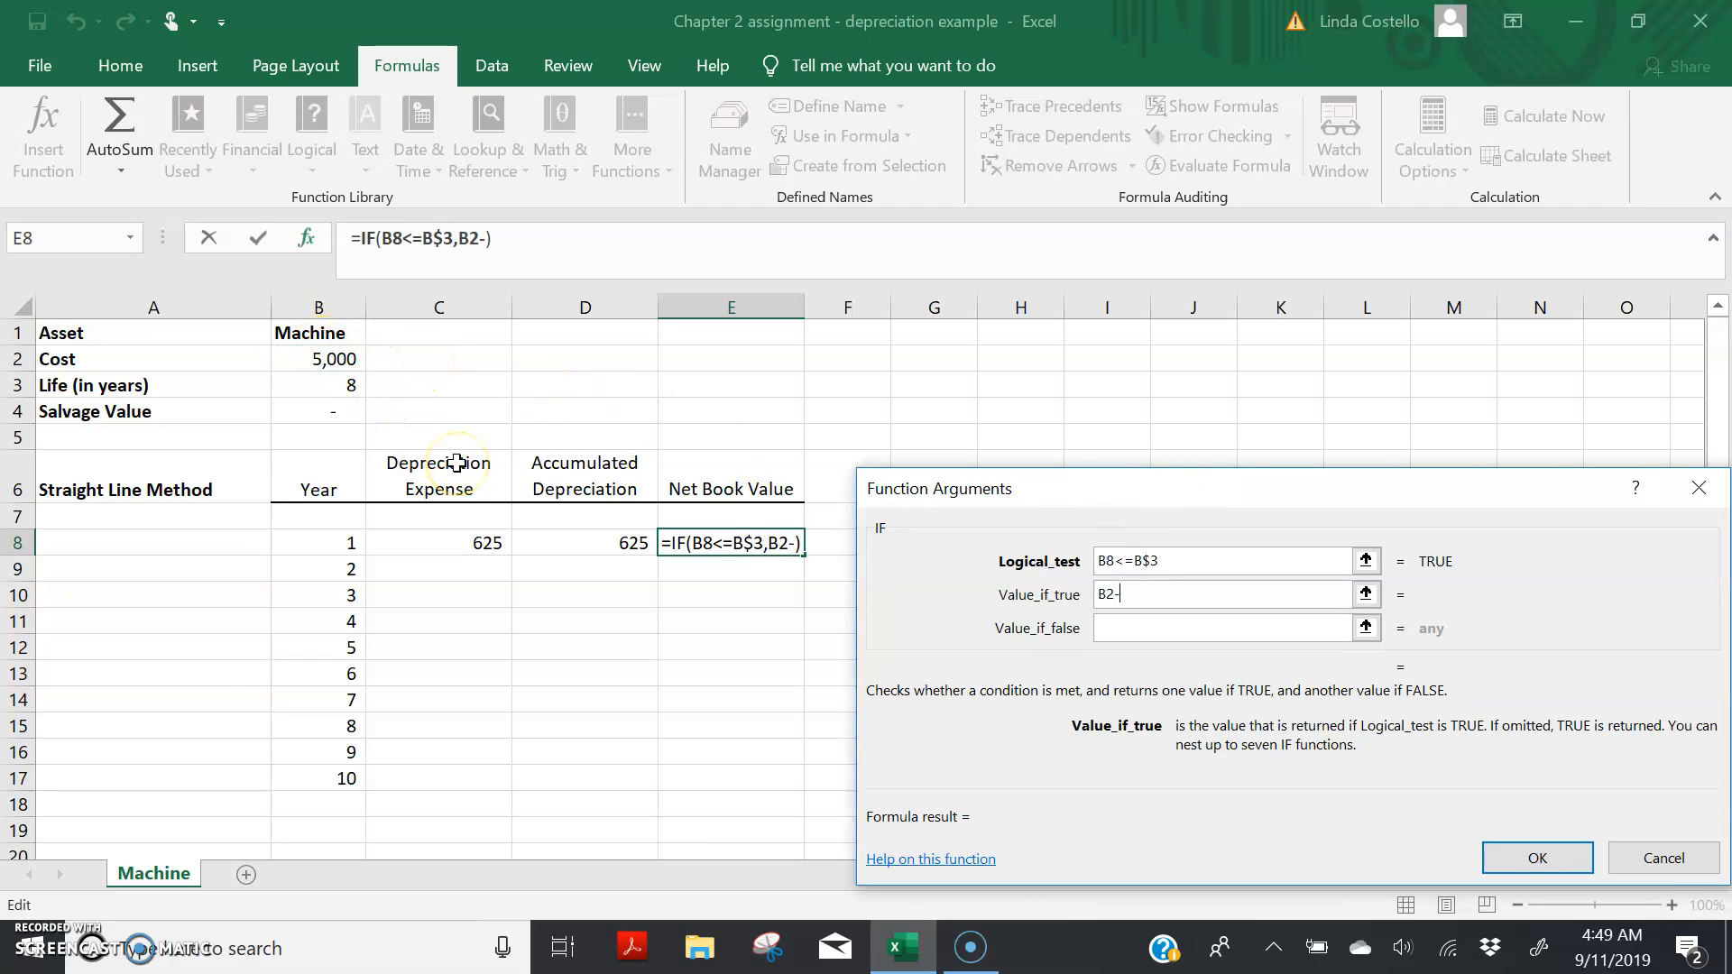
left_click(604, 546)
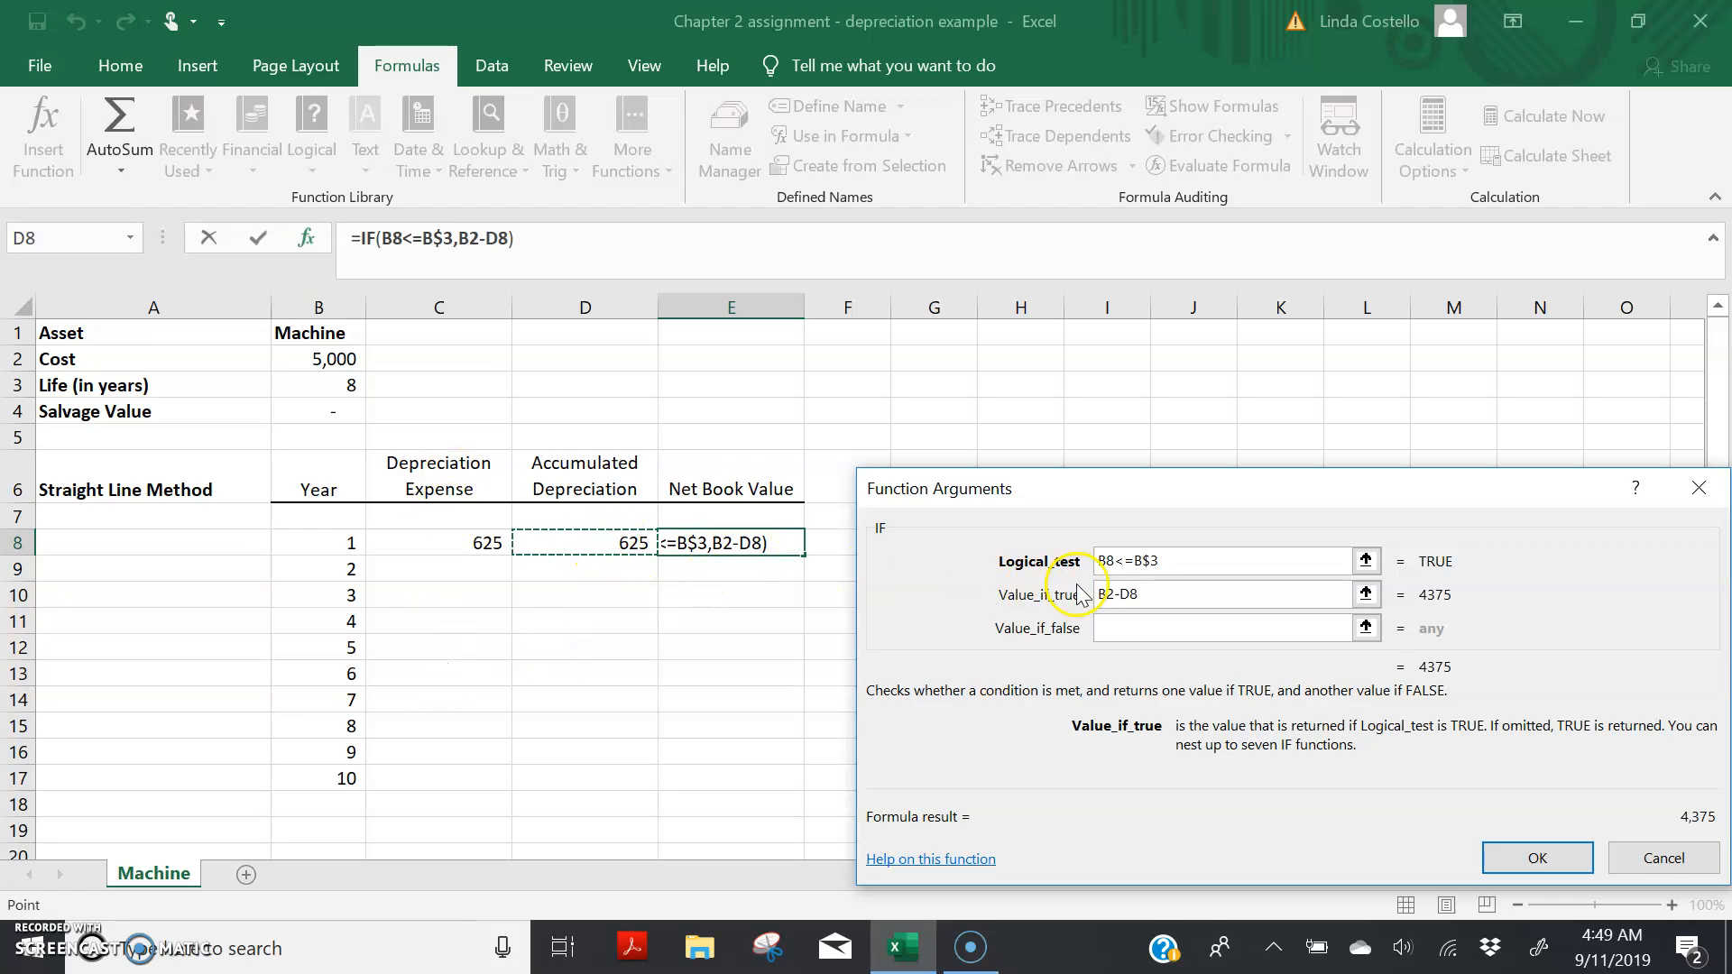
left_click(1099, 594)
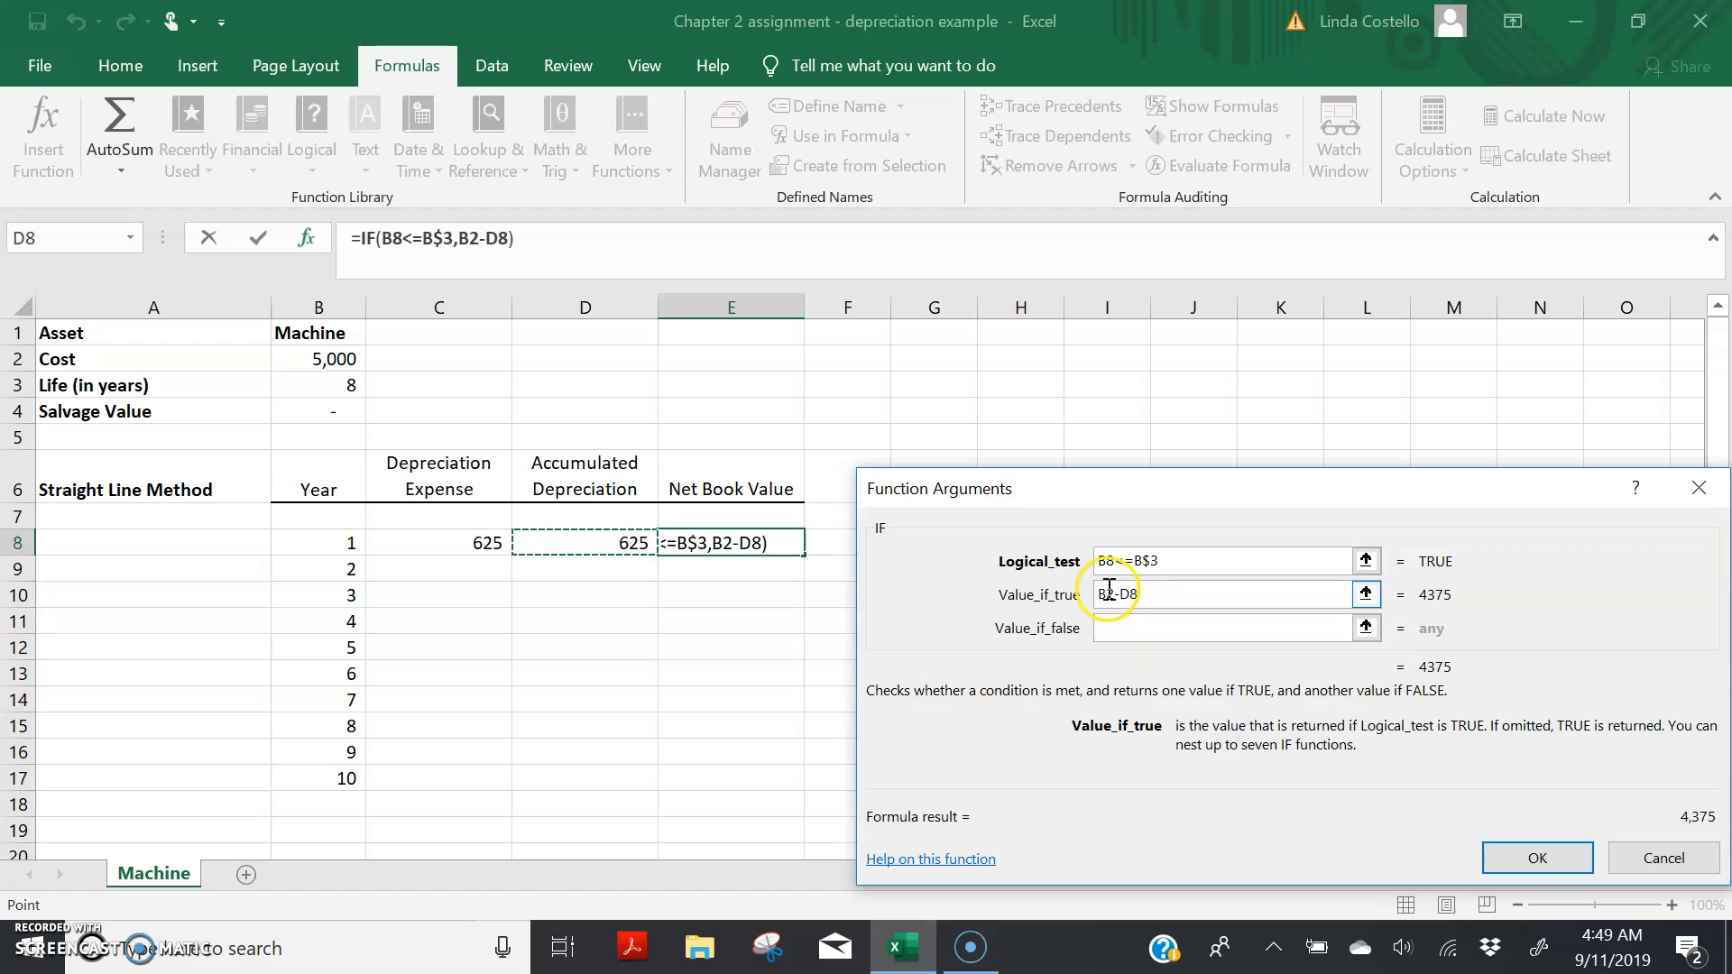
type("$")
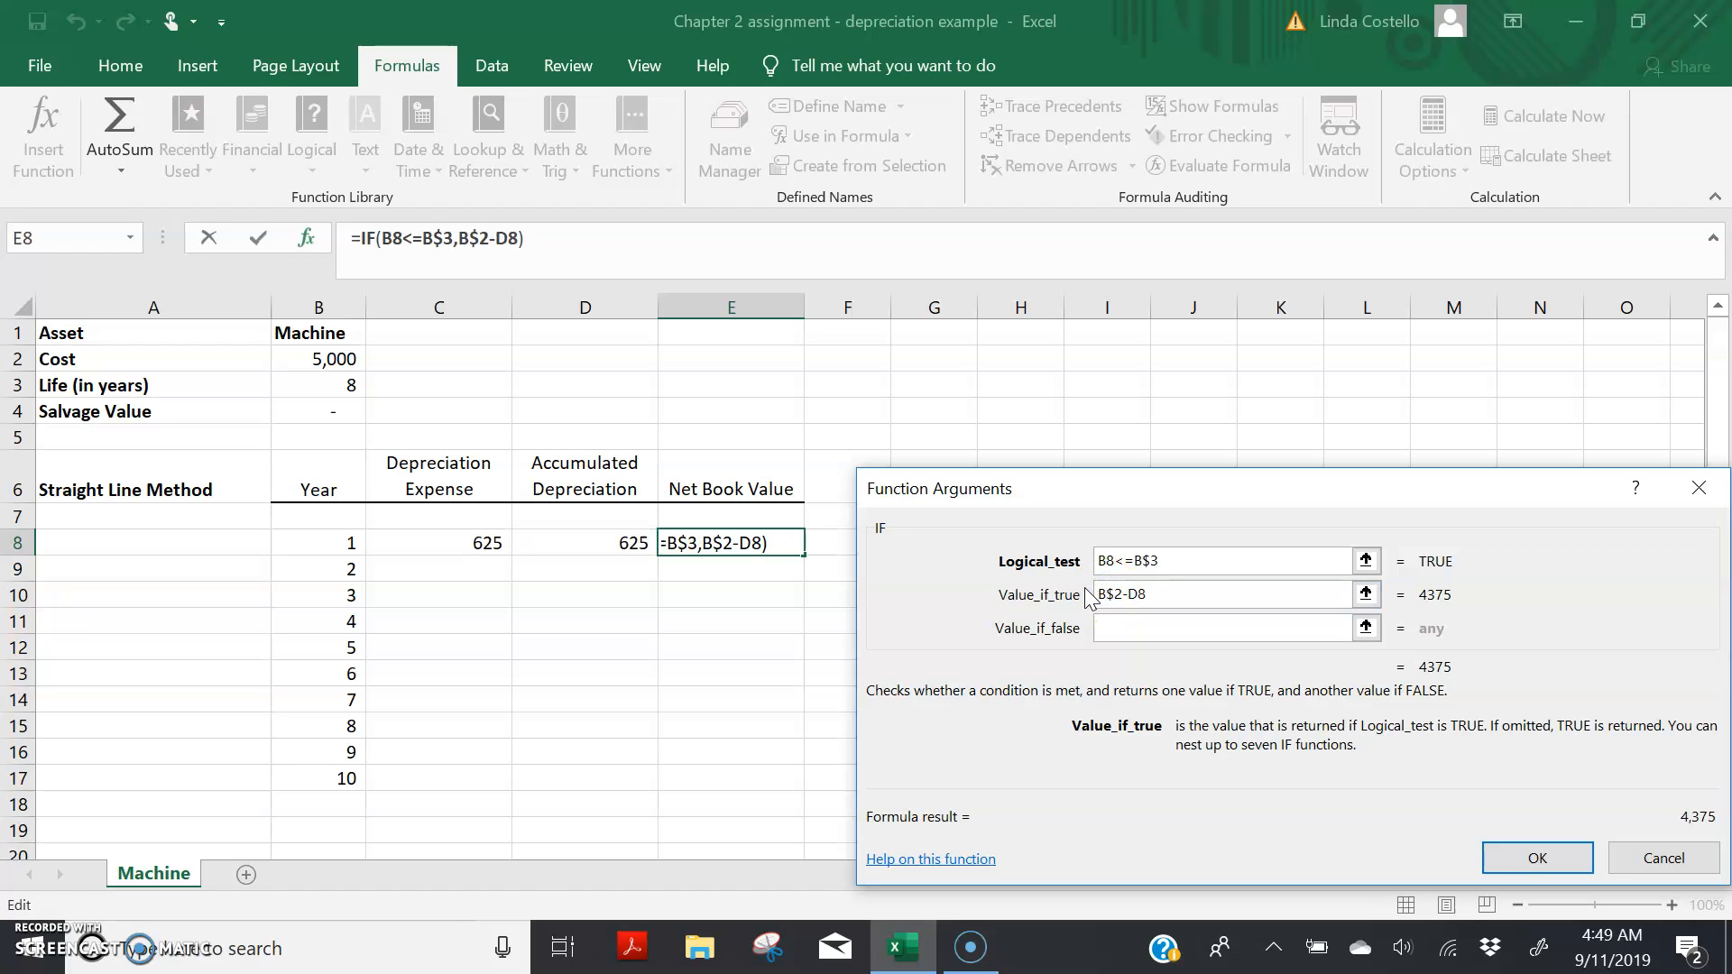
Step: Set the false value to an empty string, "", and accept the net book value formula in E8
left_click(1127, 629)
left_click(1127, 629)
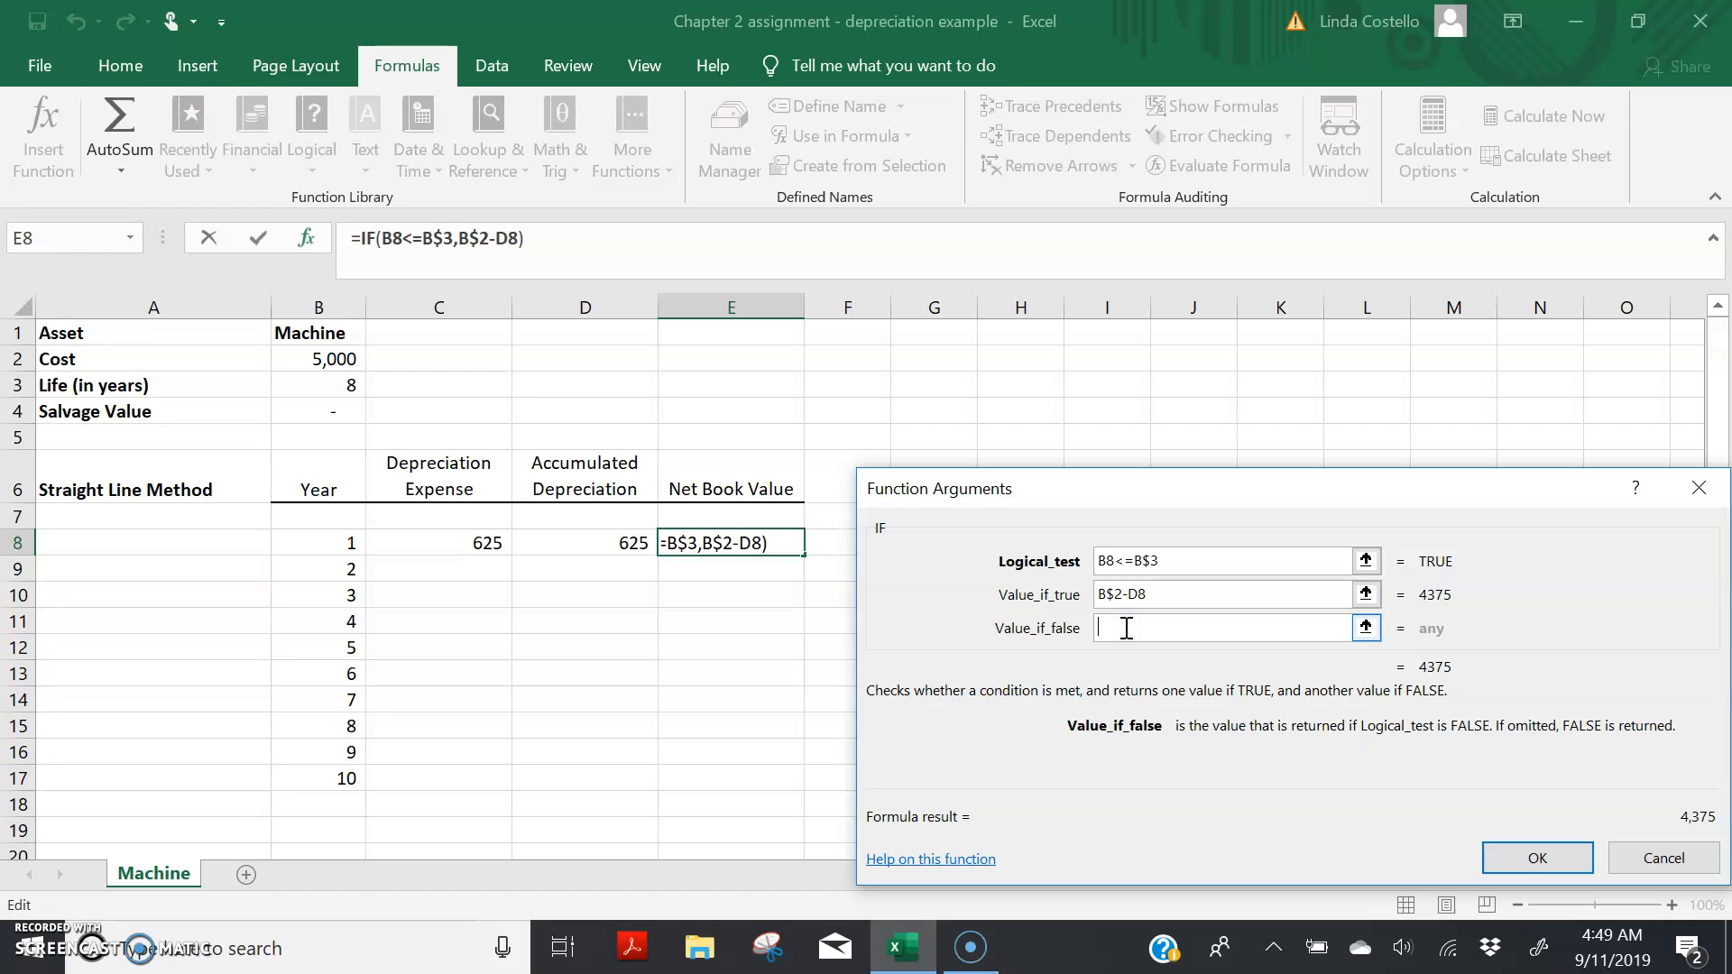
type("\"")
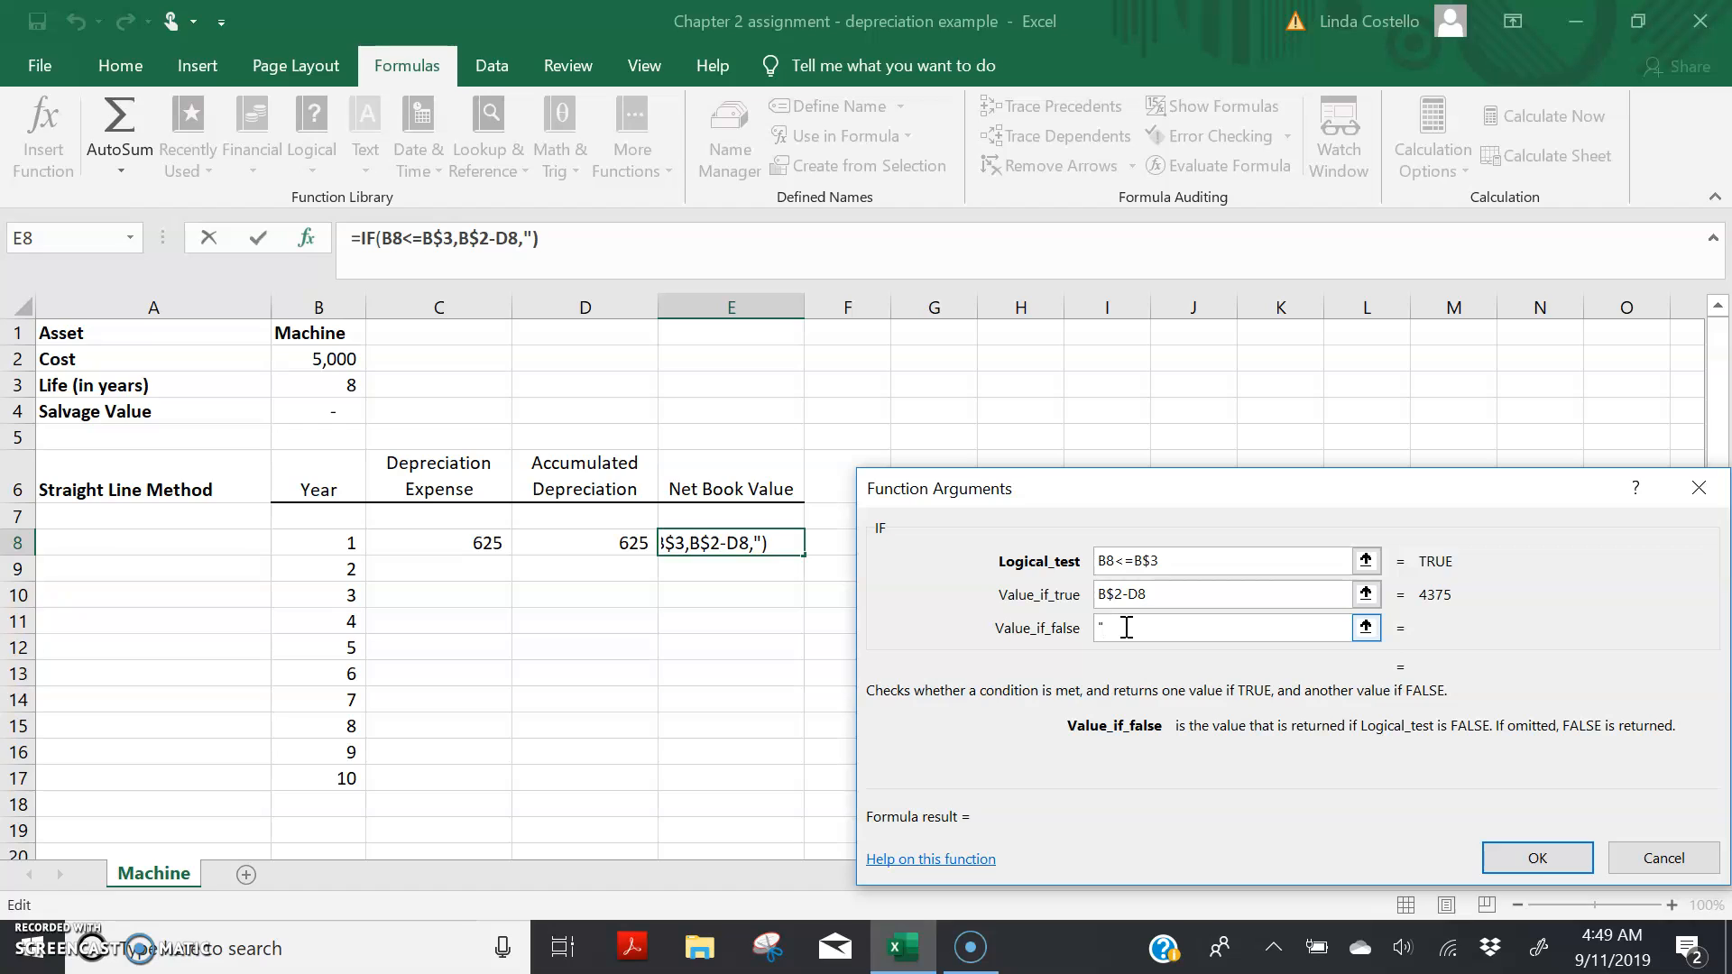
type("\"")
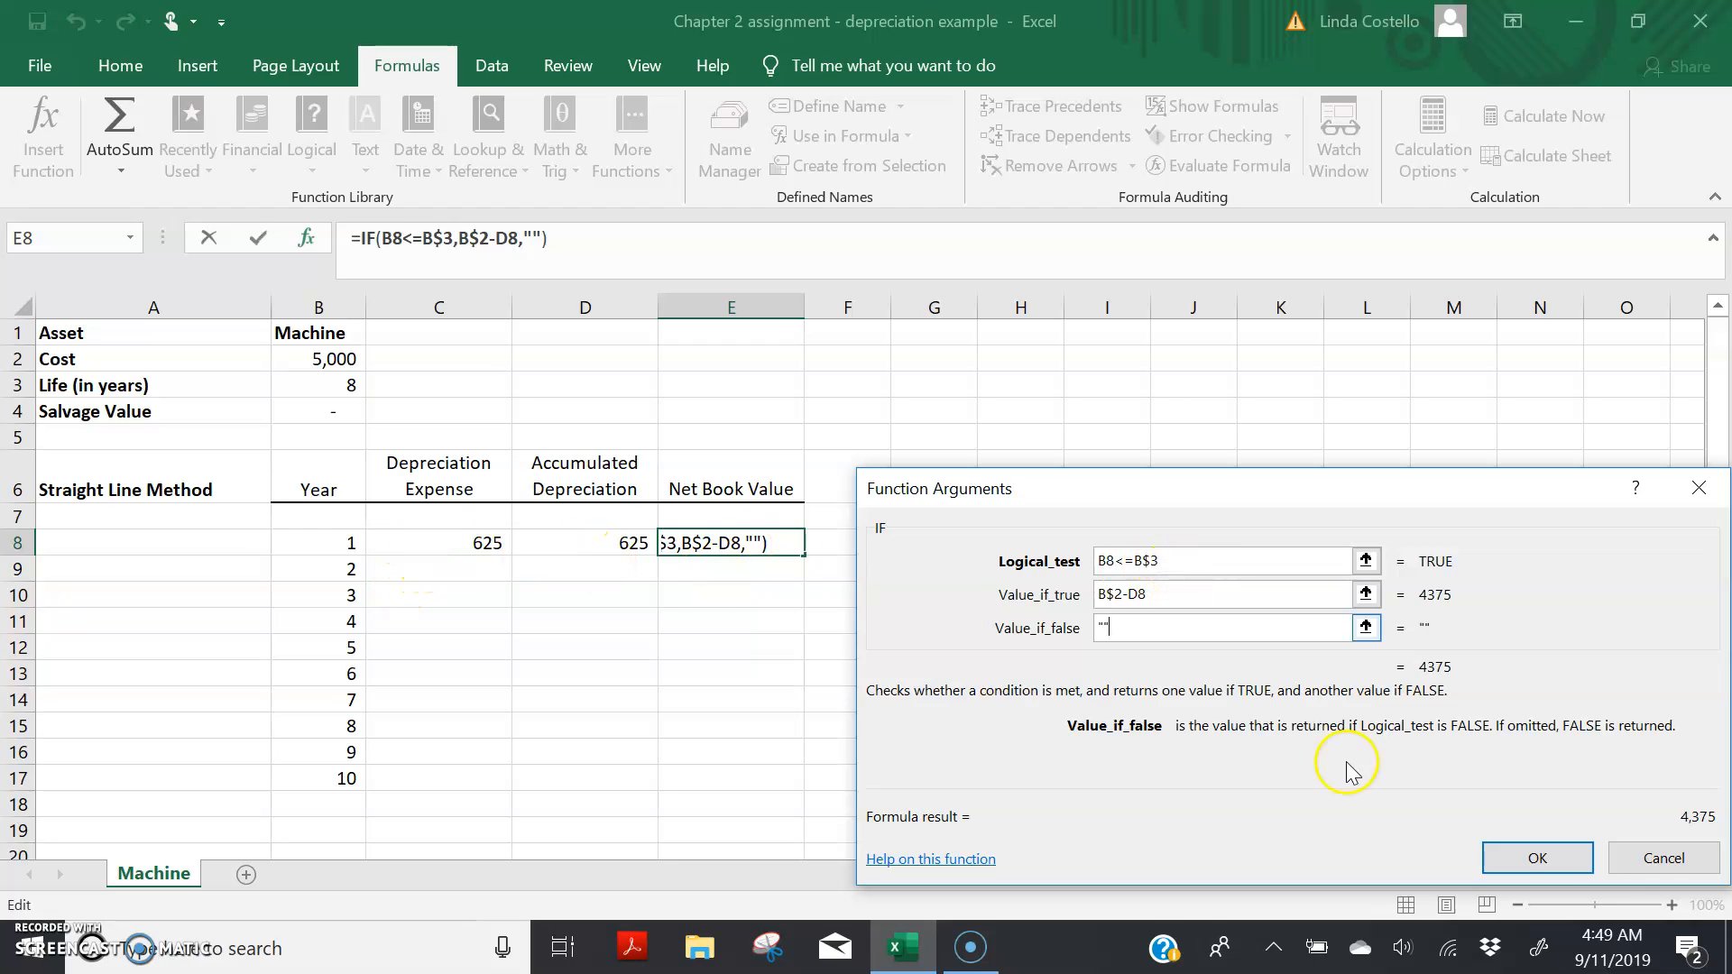
left_click(1545, 856)
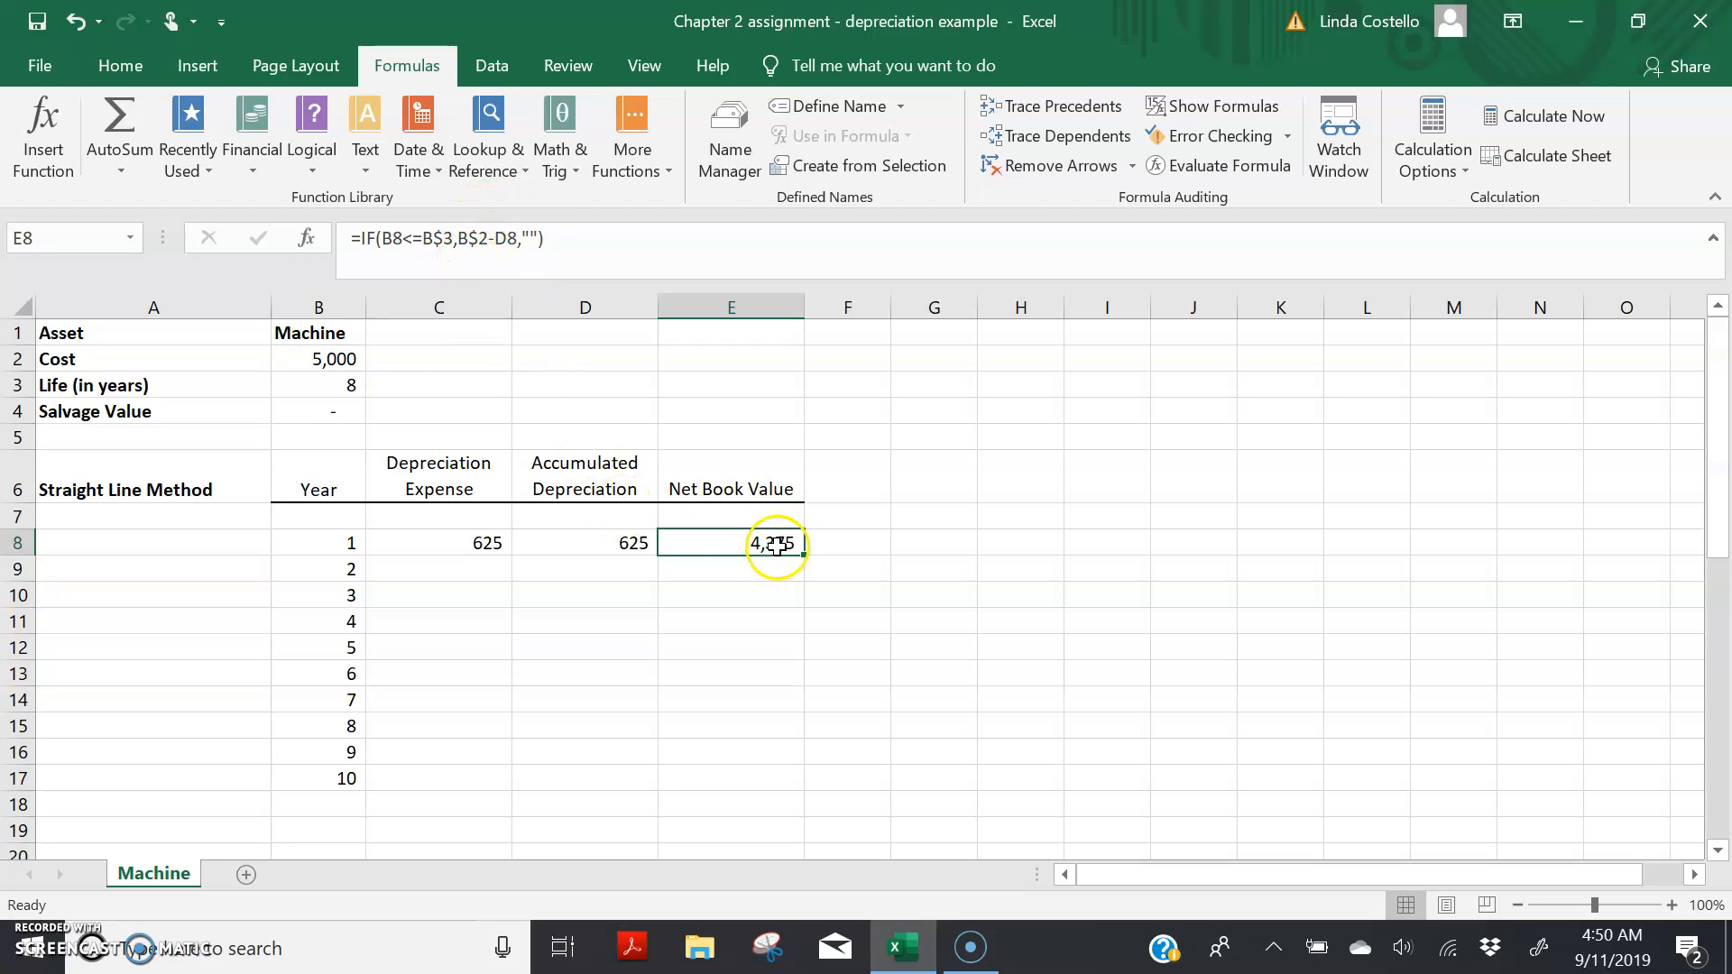
Step: Lock the life's row in D8's accumulated depreciation formula so the logical test is B8<=B$3, and check C8's formula for row locks
left_click(630, 541)
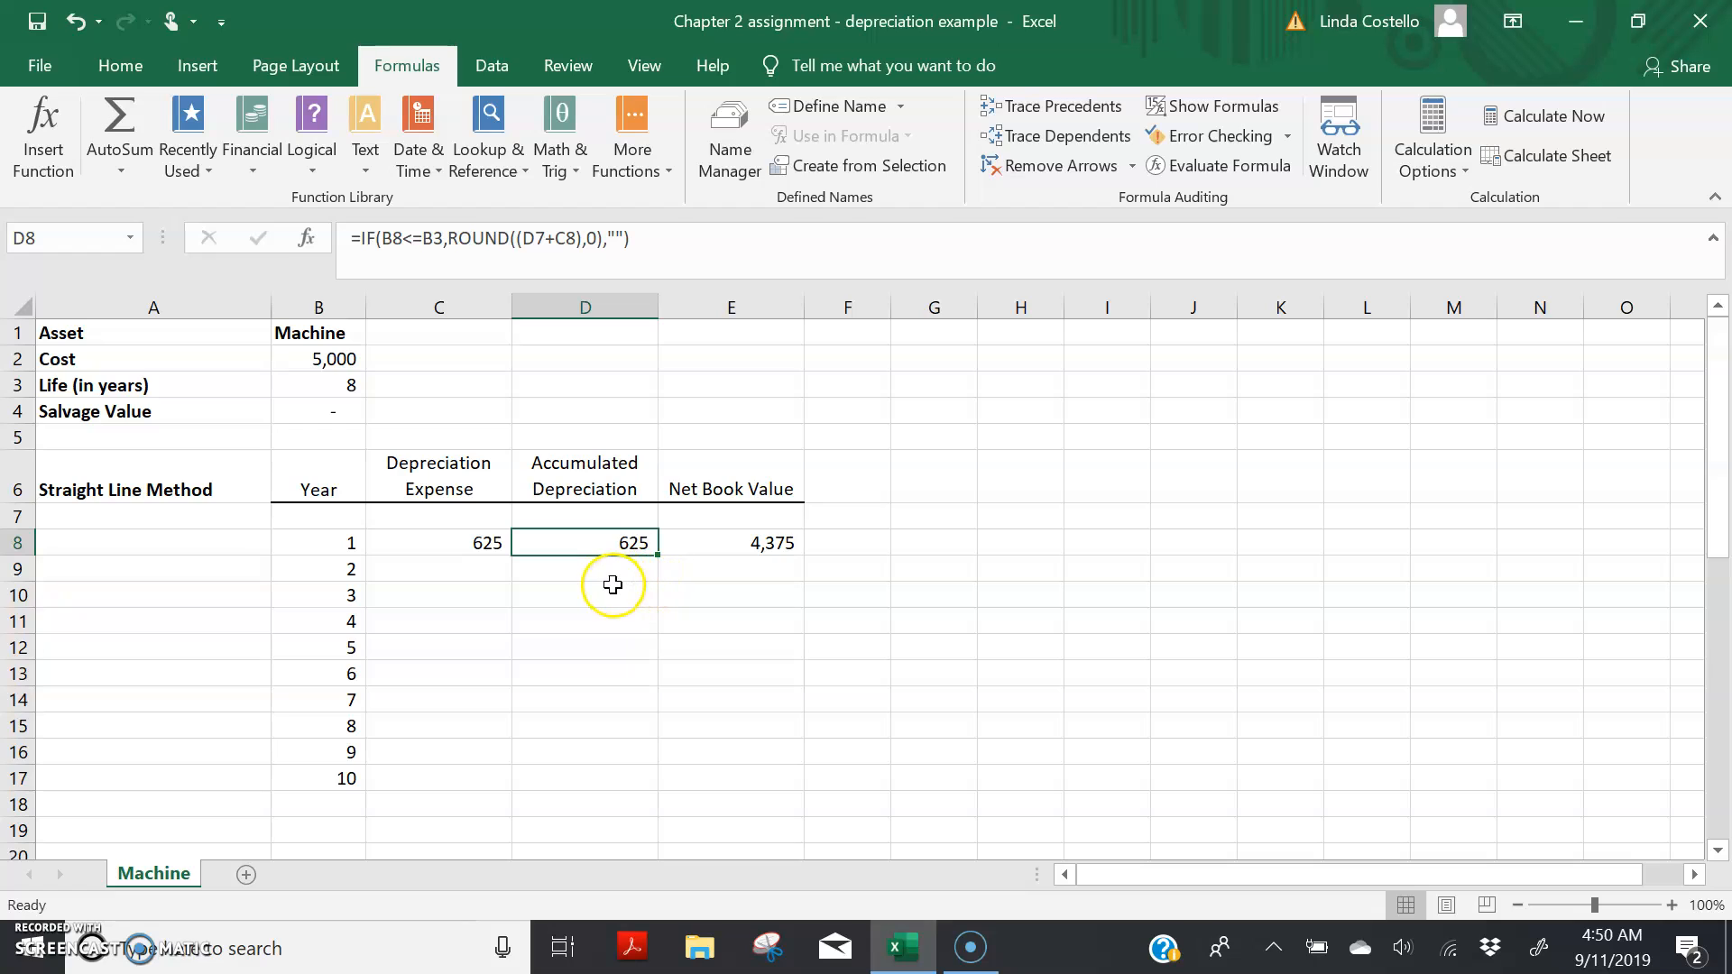
left_click(439, 238)
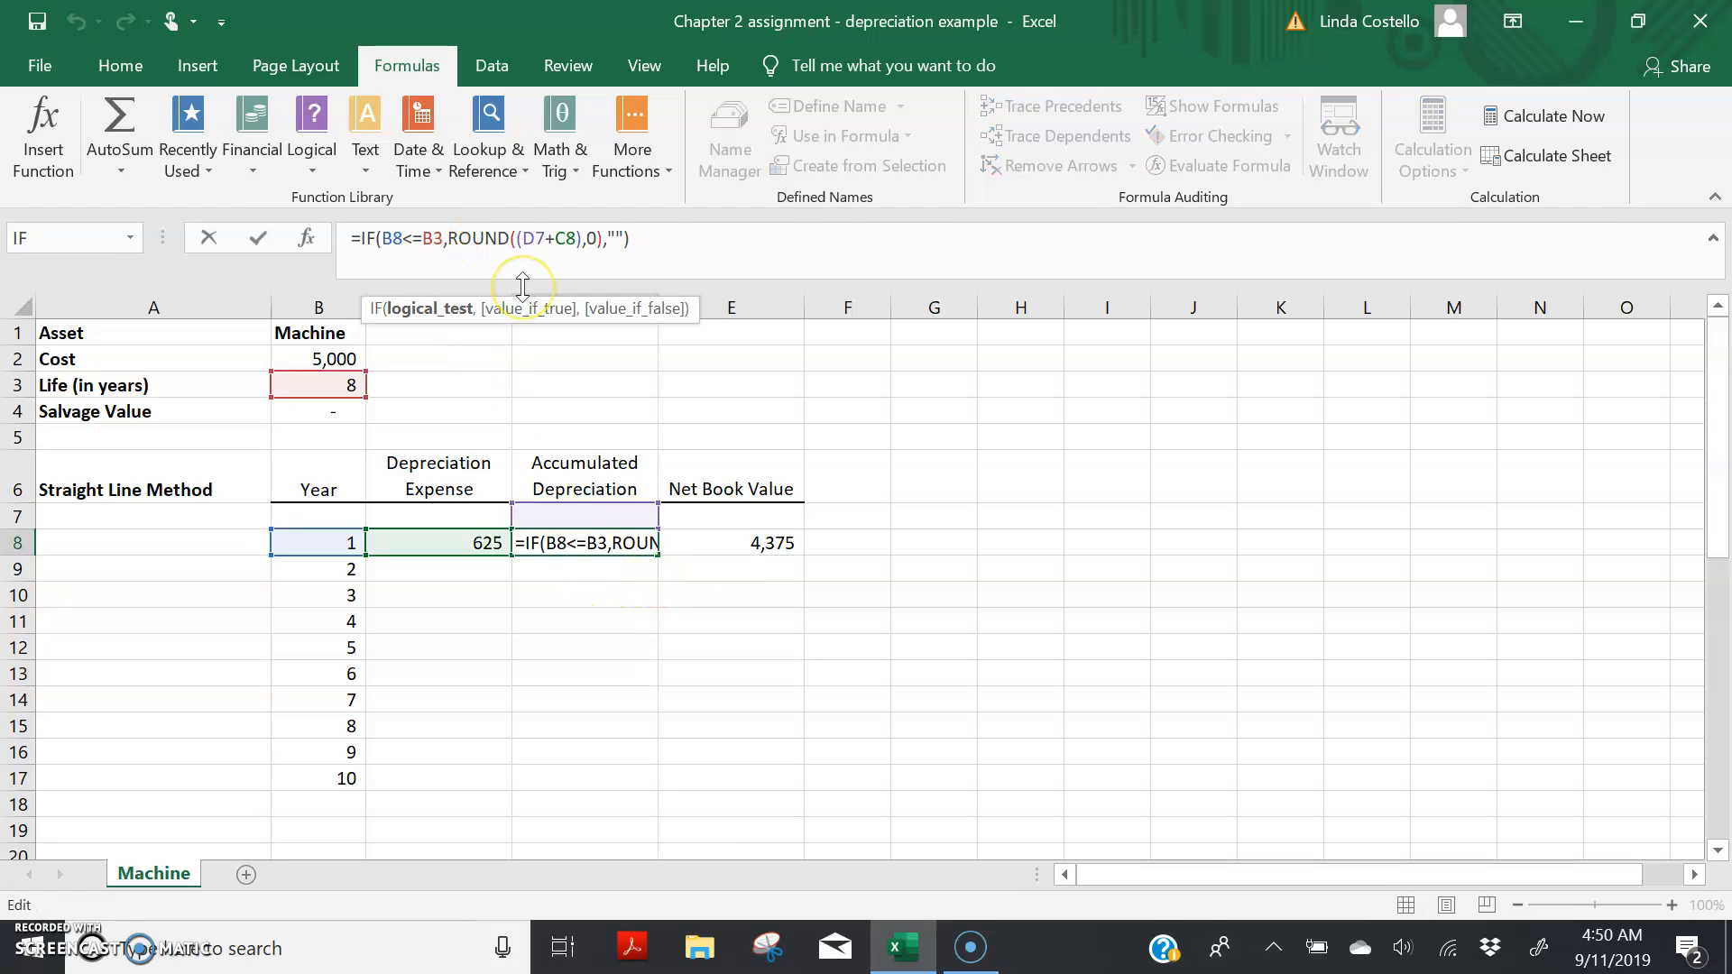
type("$")
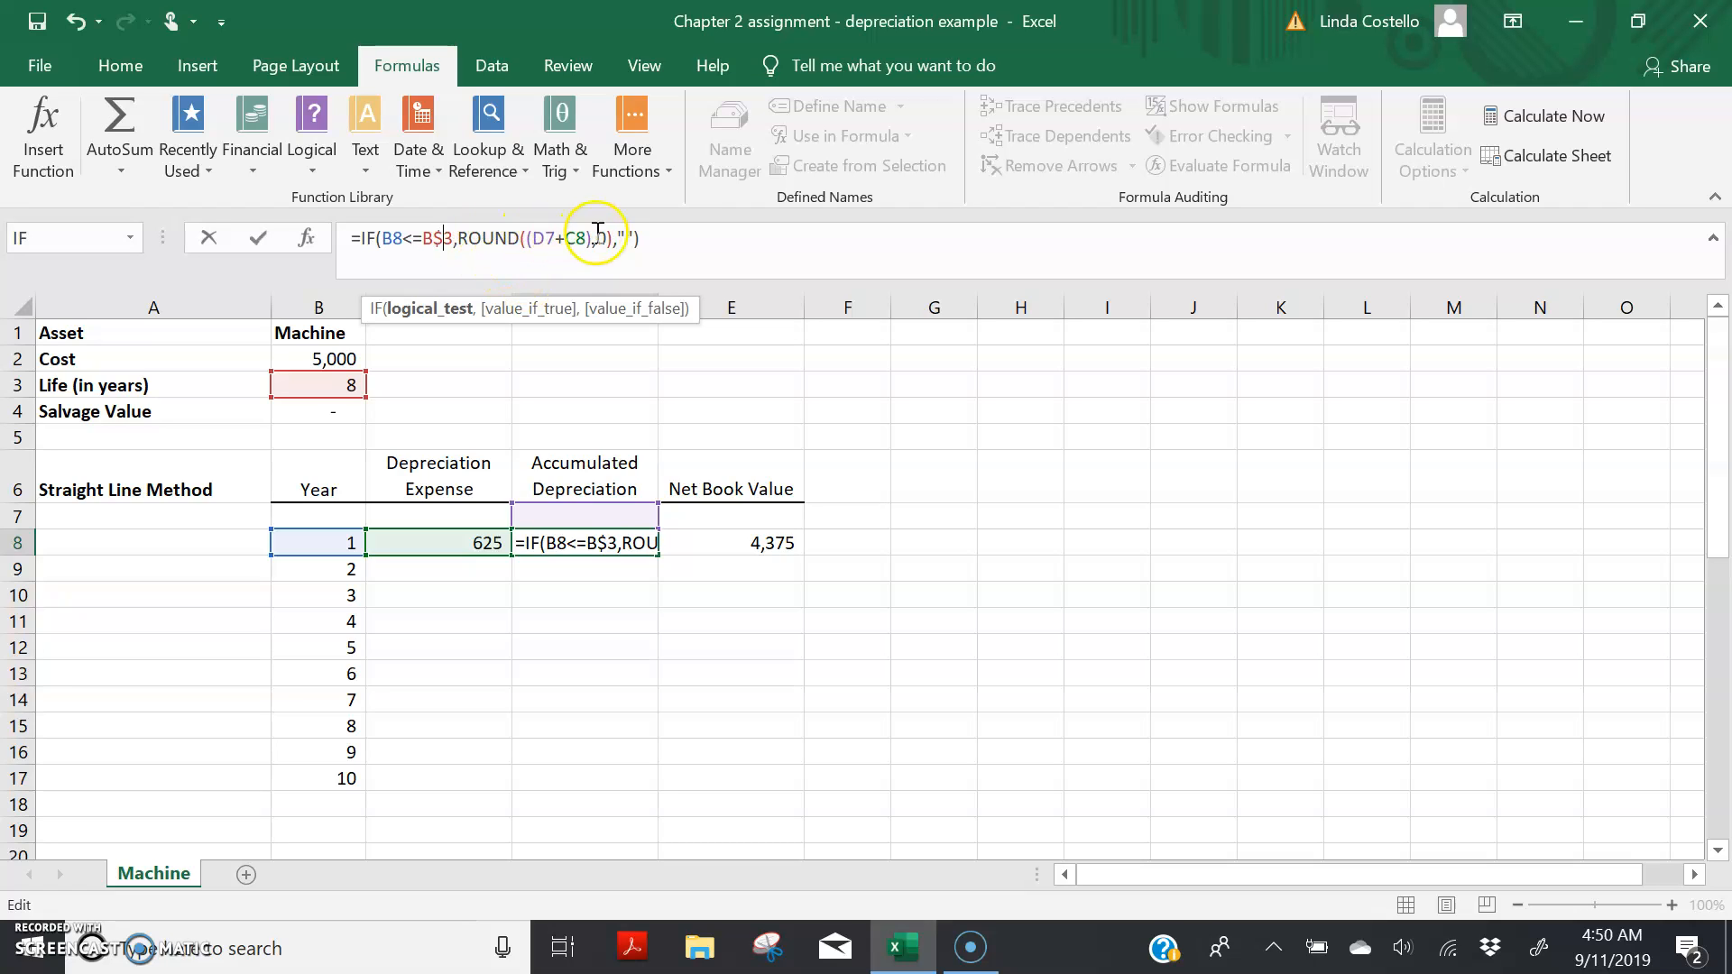
left_click(472, 544)
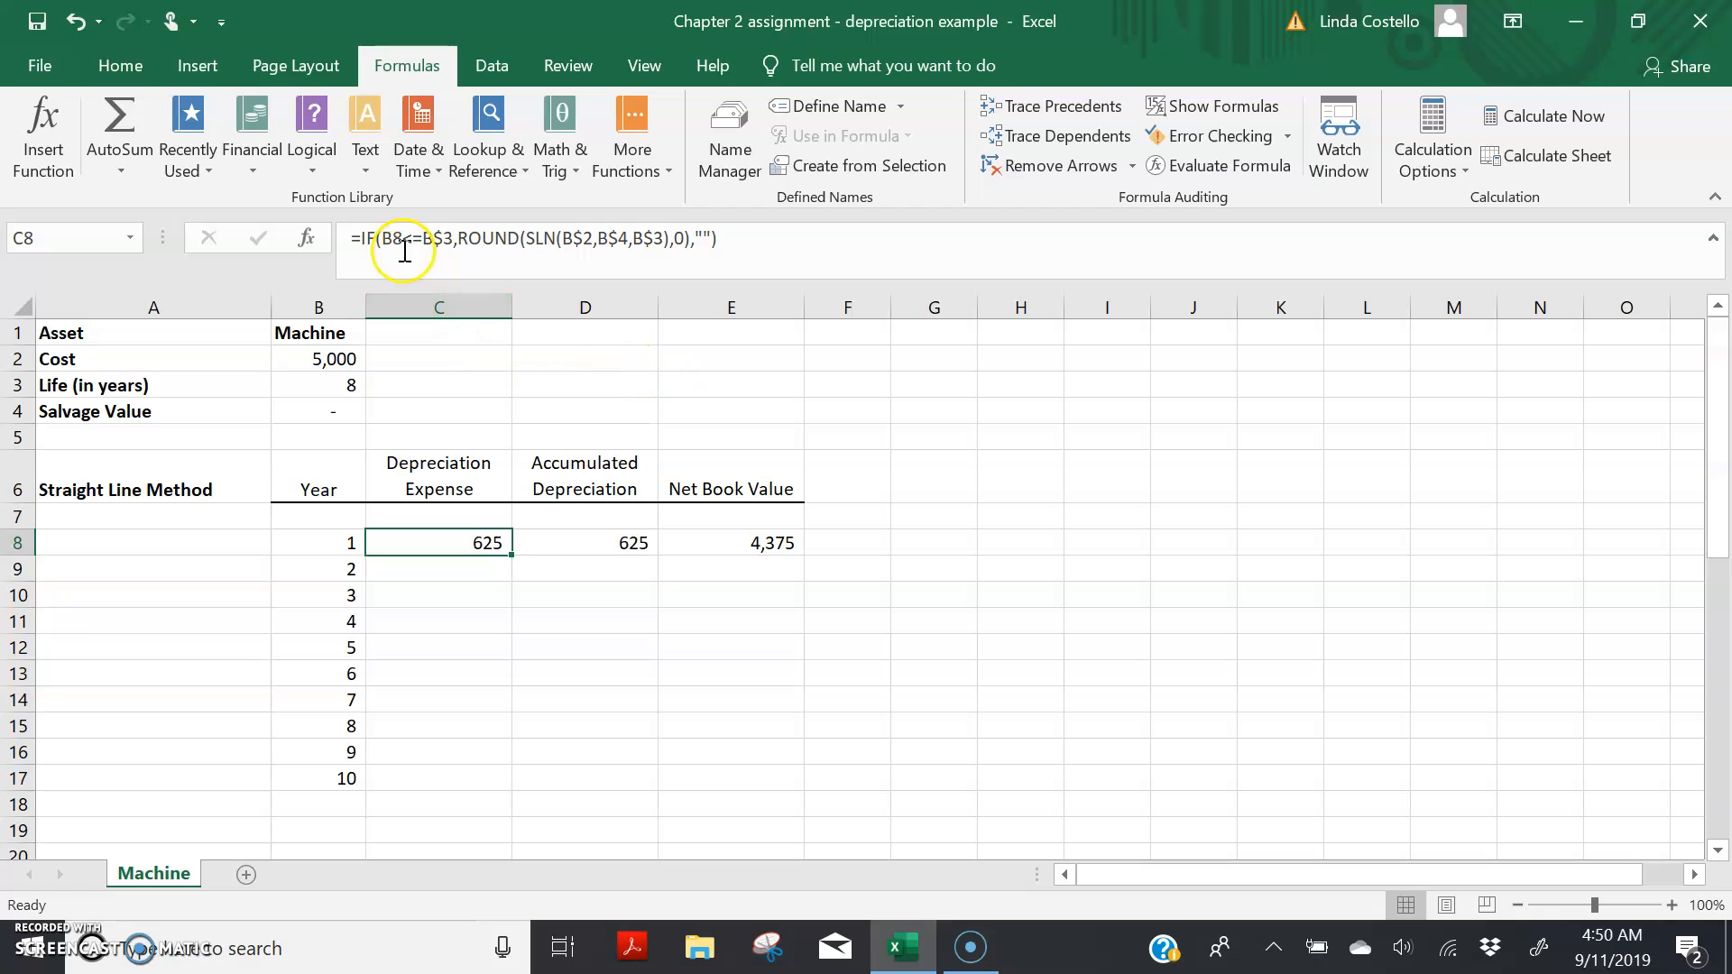
Step: Fill the year 1 formulas in C8:E8 down through row 17 to cover all ten years
left_click_drag(402, 542, 719, 557)
left_click(718, 561)
left_click_drag(417, 545, 707, 545)
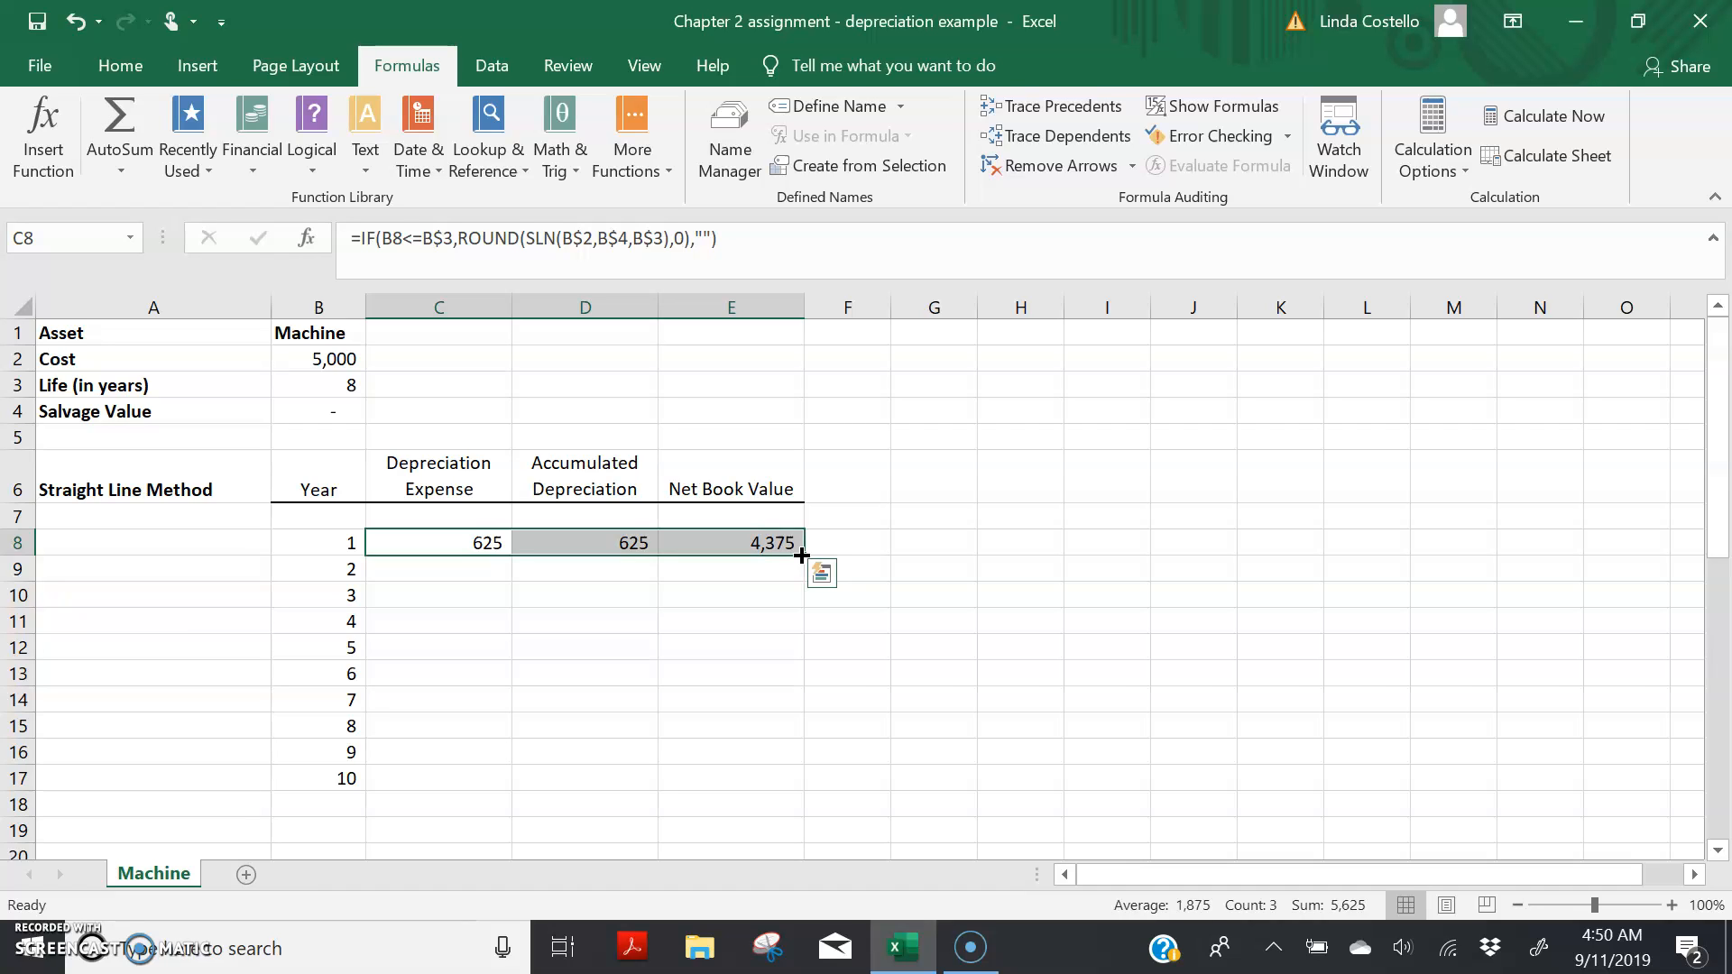
left_click_drag(802, 556, 799, 789)
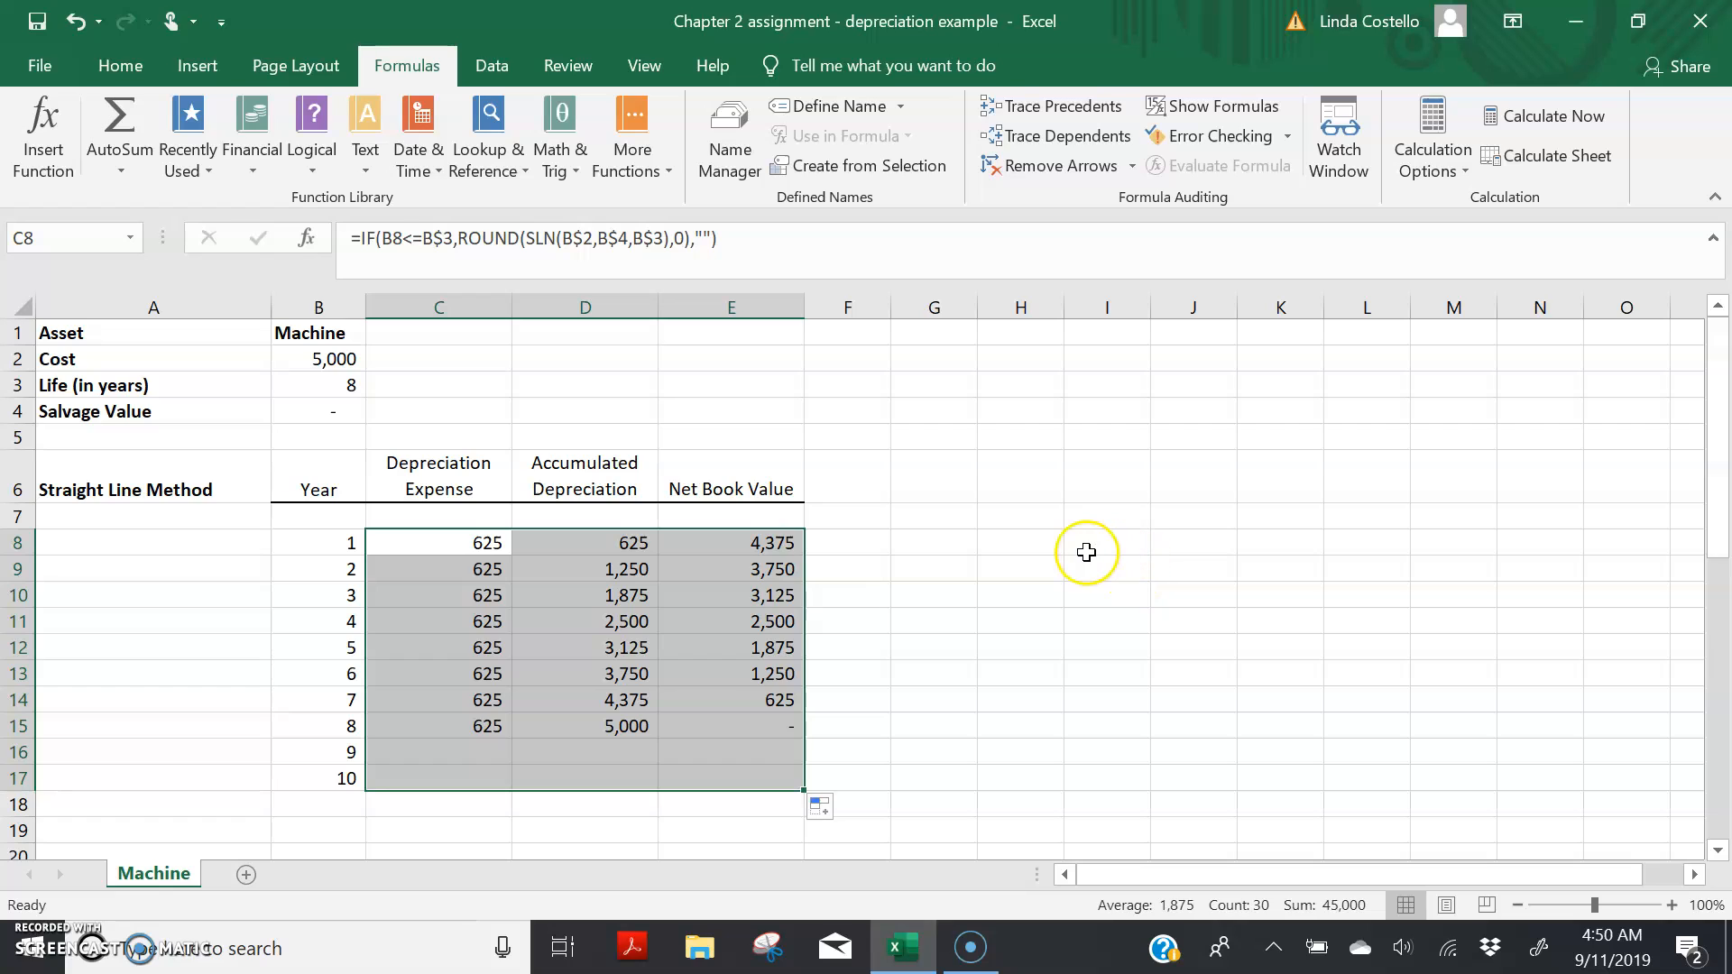